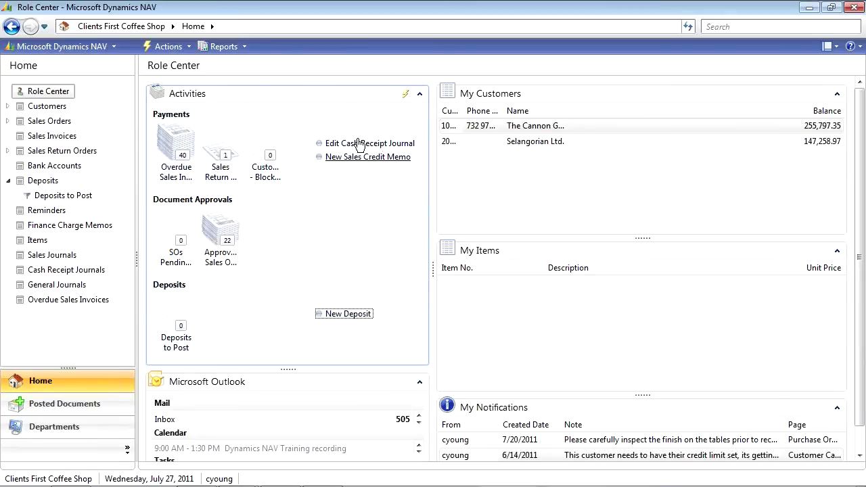
Open the Cash Receipt Journal for editing, widen its window, and view the available journal batches without changing the batch.
{"action": "left_click", "coordinate": [354, 144]}
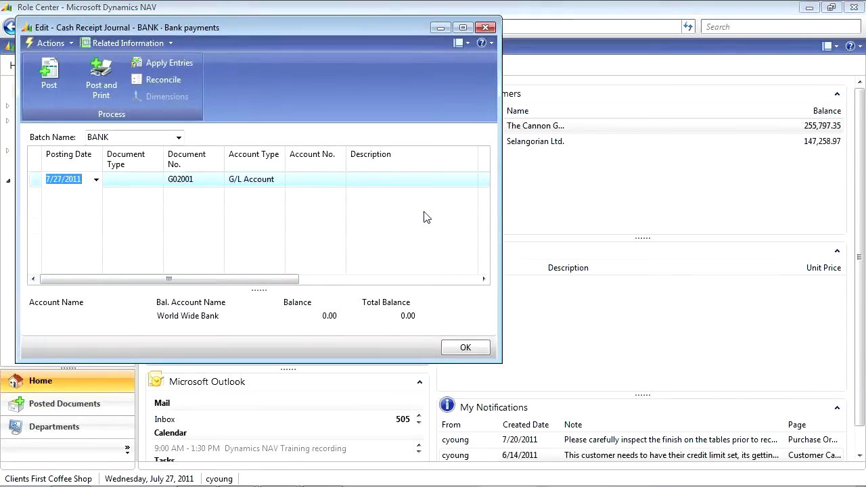
{"action": "left_click_drag", "start_coordinate": [498, 287], "coordinate": [800, 287]}
{"action": "left_click", "coordinate": [179, 138]}
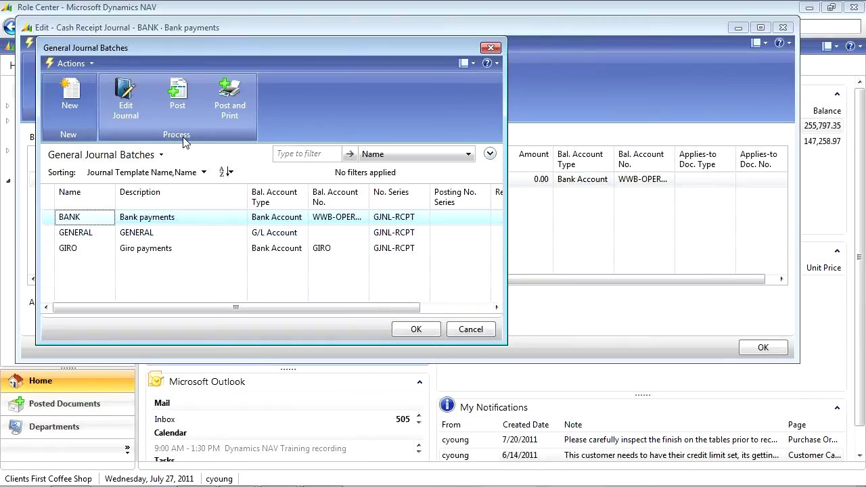
{"action": "key", "text": "Escape"}
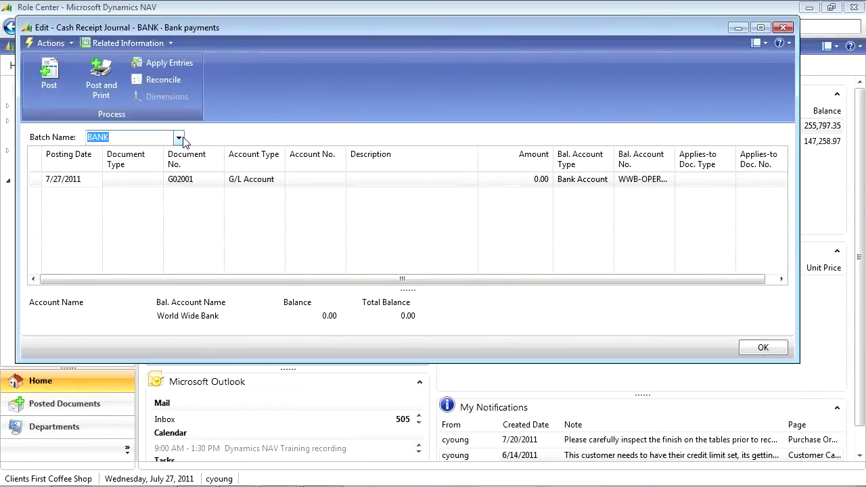
Set the account type of the first journal line to Bank Account, leaving its document type blank.
{"action": "left_click", "coordinate": [132, 182]}
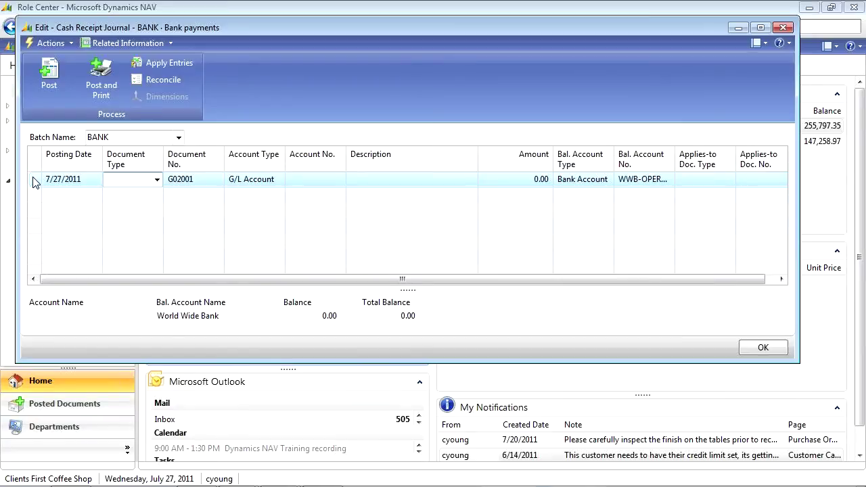
{"action": "key", "text": "Tab"}
{"action": "key", "text": "Tab"}
{"action": "key", "text": "Tab"}
{"action": "key", "text": "shift+Tab"}
{"action": "key", "text": "shift+Tab"}
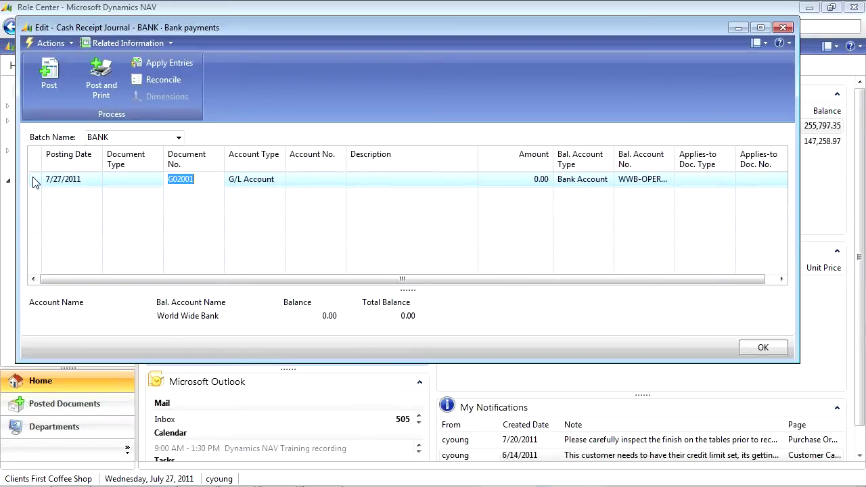
{"action": "key", "text": "Tab"}
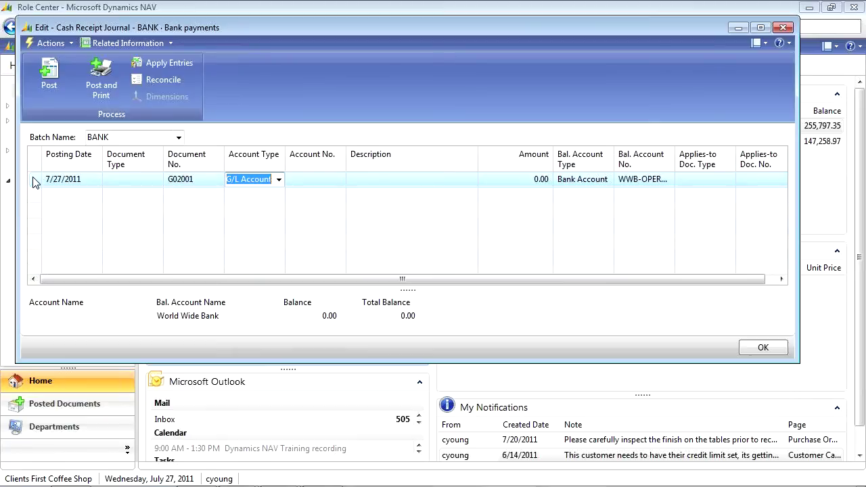
{"action": "type", "text": "b"}
{"action": "key", "text": "Tab"}
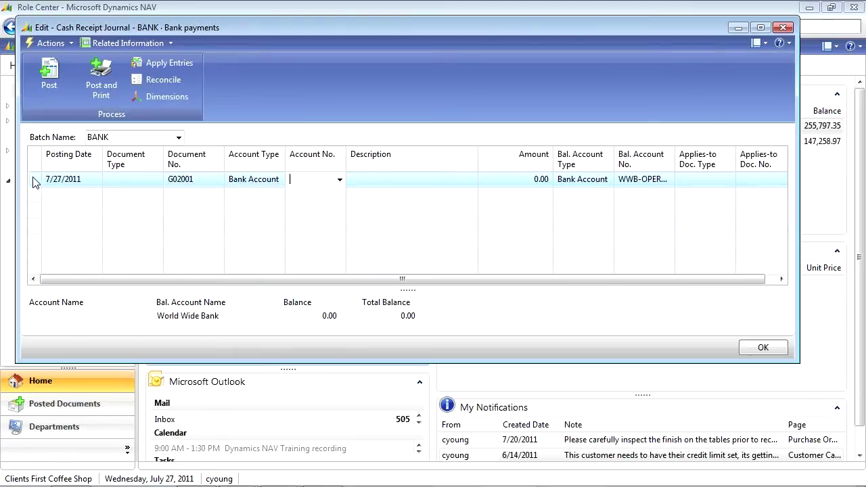
Choose the WWB-OPERATING bank account for the first journal line and set its amount to 25,000.
{"action": "key", "text": "F9"}
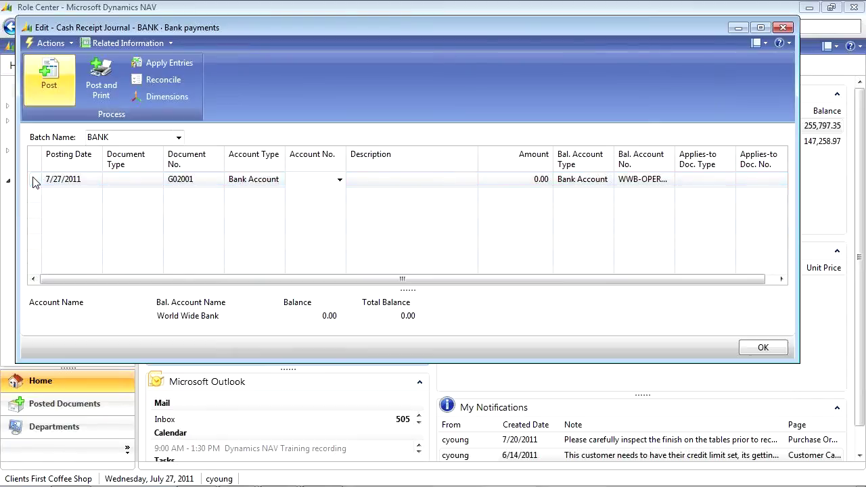
{"action": "left_click", "coordinate": [339, 179]}
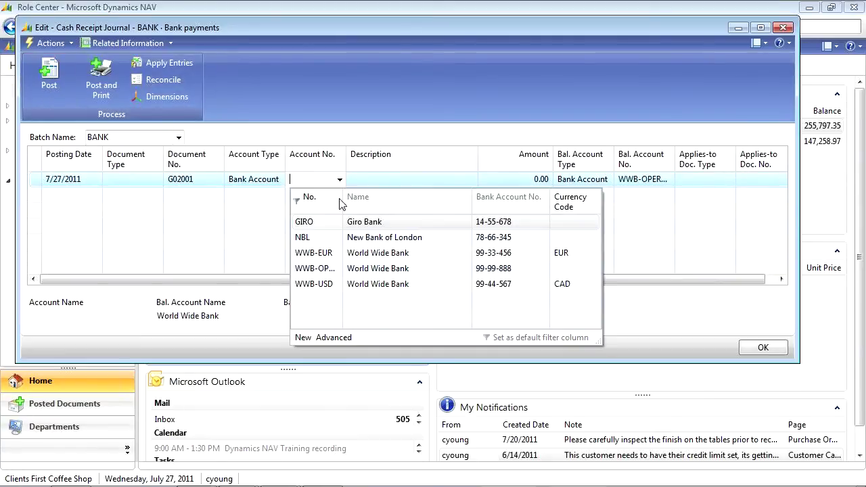
{"action": "left_click", "coordinate": [321, 269]}
{"action": "left_click", "coordinate": [414, 179]}
{"action": "left_click", "coordinate": [538, 180]}
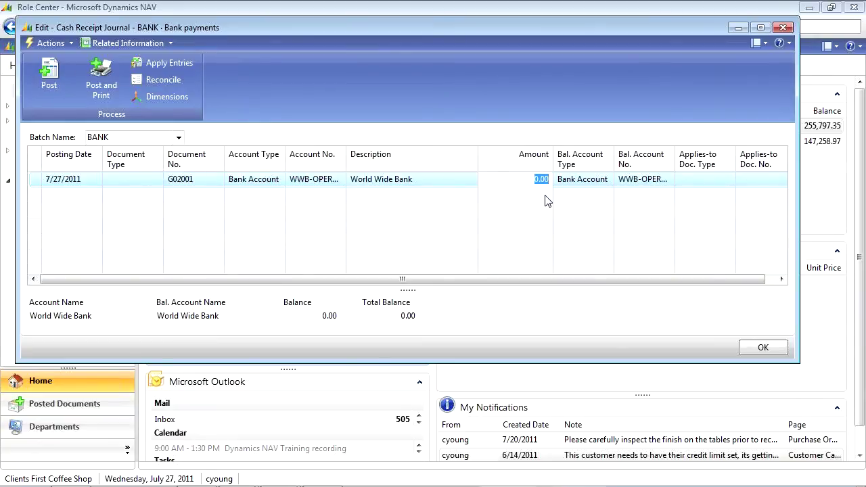
{"action": "type", "text": "25000"}
{"action": "key", "text": "Tab"}
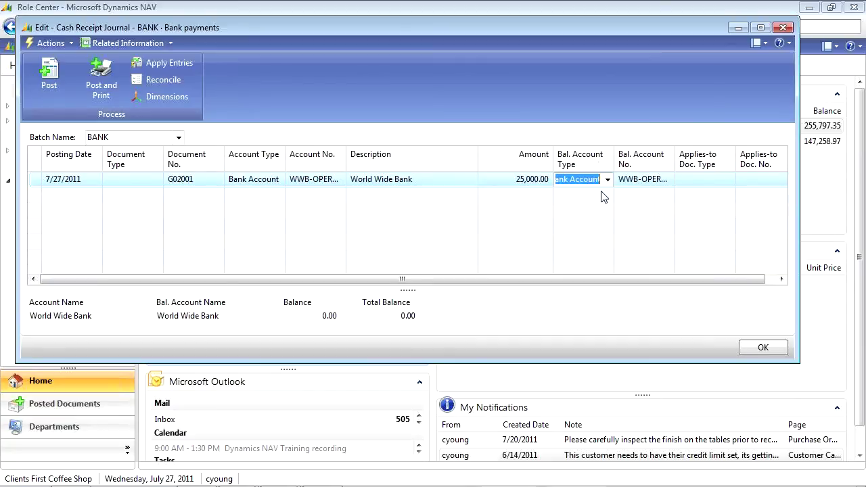
Clear the balancing account number on the 25,000 journal line.
{"action": "key", "text": "Tab"}
{"action": "key", "text": "Delete"}
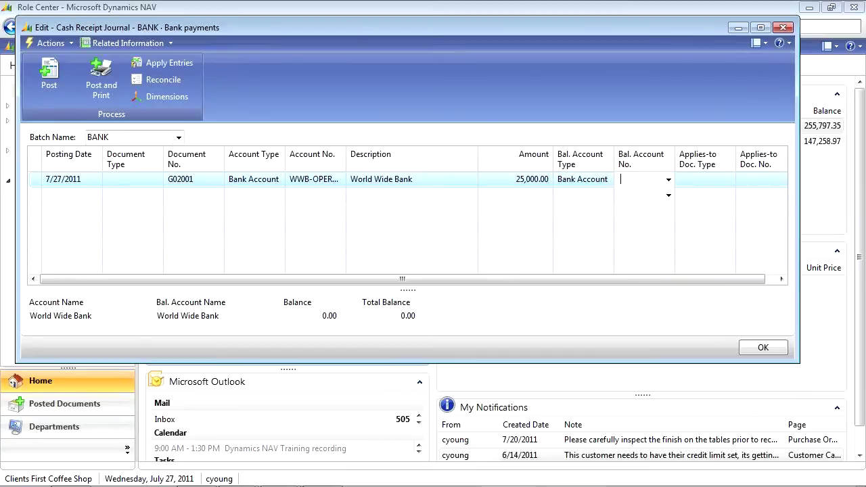
{"action": "key", "text": "shift+Tab"}
{"action": "key", "text": "shift+Tab"}
{"action": "key", "text": "shift+Tab"}
{"action": "key", "text": "shift+Tab"}
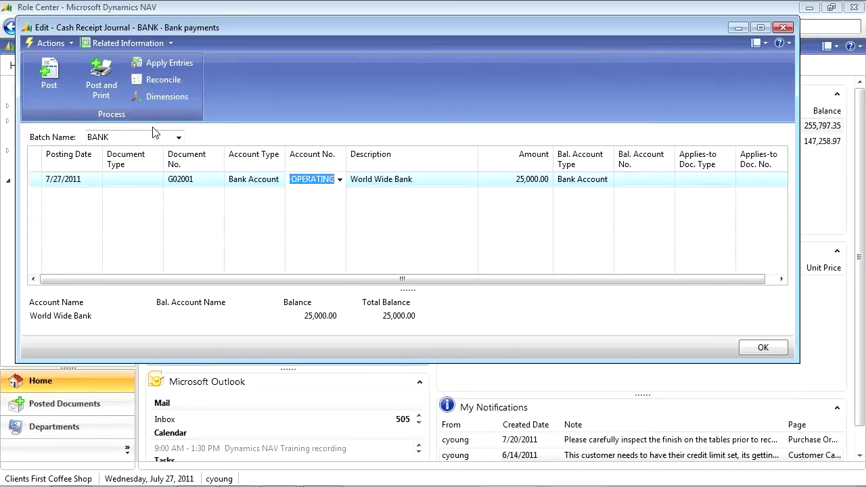
Open the journal of the BANK batch from the General Journal Batches list.
{"action": "left_click", "coordinate": [179, 139]}
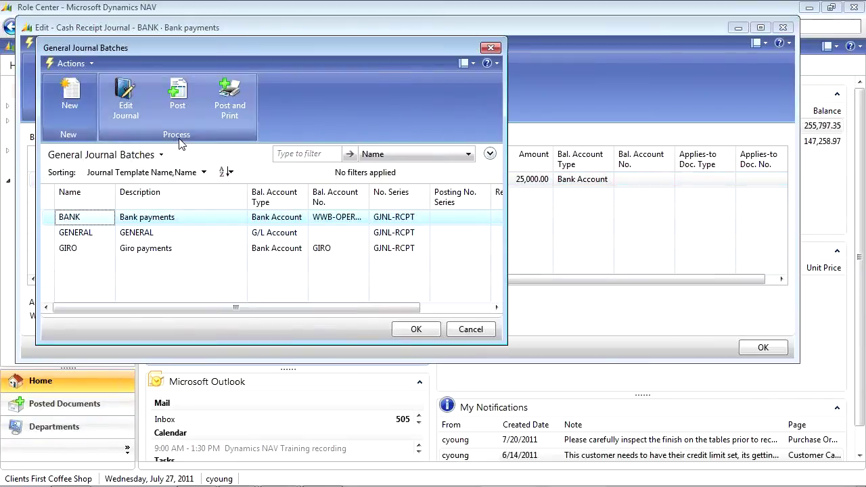
{"action": "left_click", "coordinate": [343, 222]}
{"action": "left_click_drag", "start_coordinate": [325, 217], "coordinate": [416, 218]}
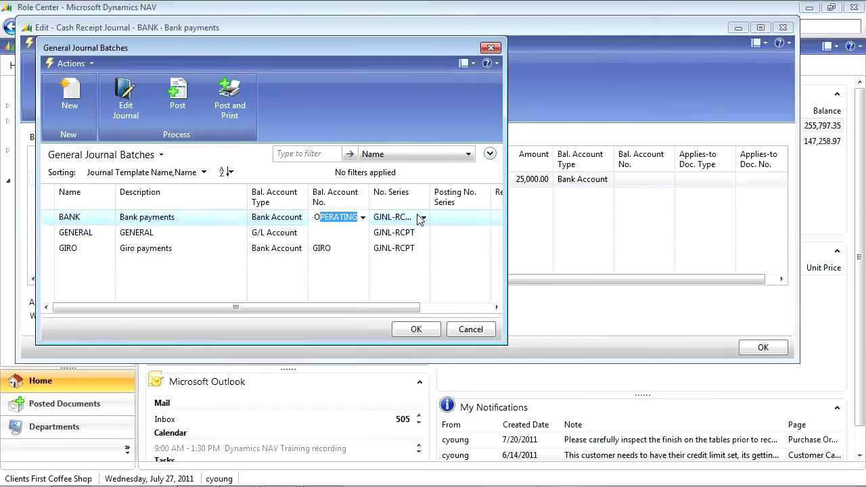
{"action": "left_click", "coordinate": [128, 96]}
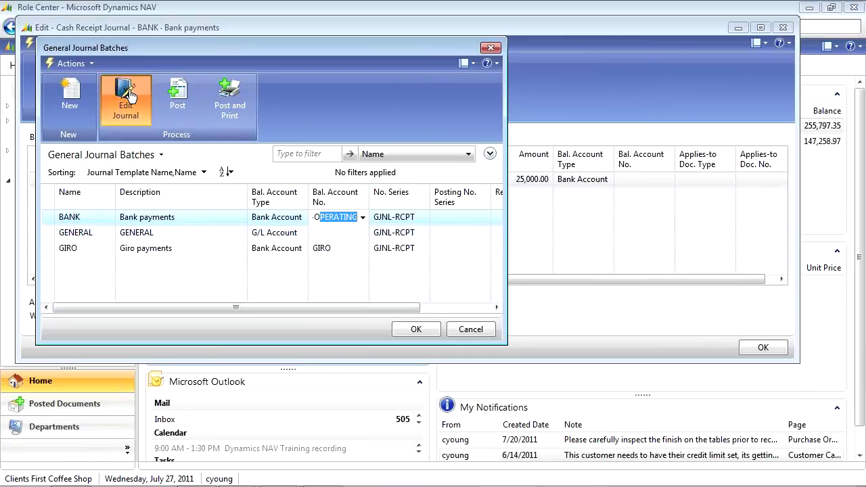
{"action": "left_click", "coordinate": [322, 183]}
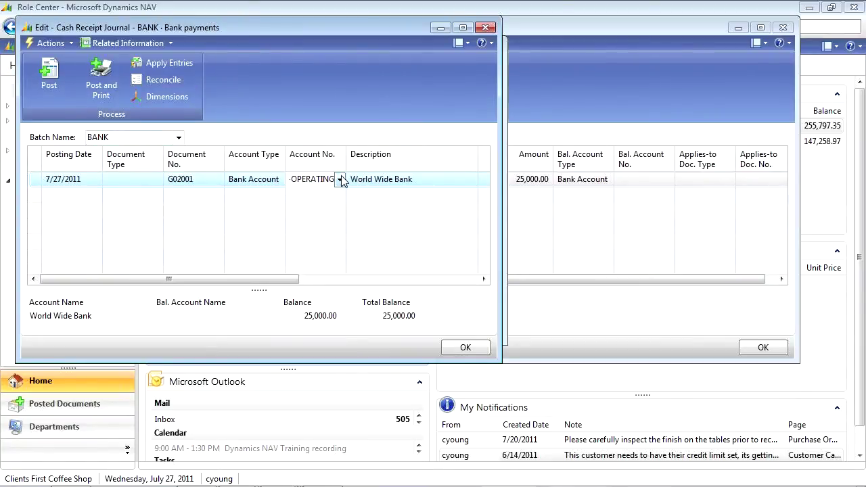
Make the General Journal Batches list editable and clear the BANK batch's default balancing account number.
{"action": "left_click", "coordinate": [179, 138]}
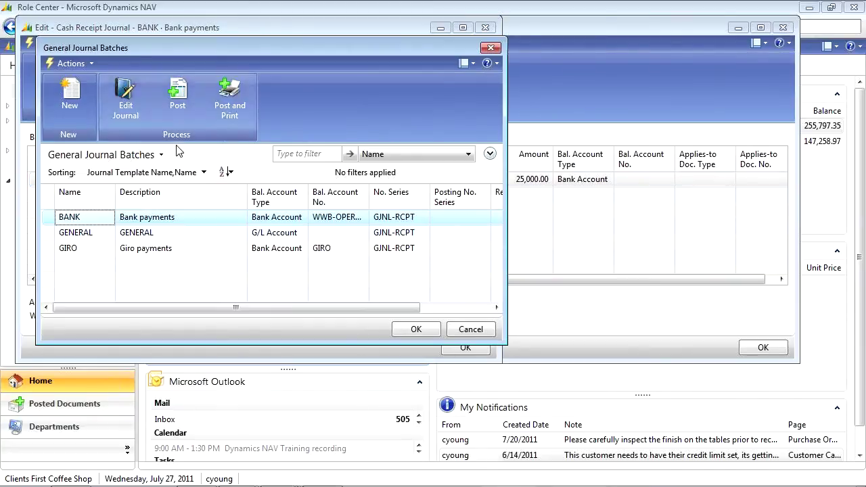
{"action": "left_click", "coordinate": [68, 64]}
{"action": "left_click", "coordinate": [90, 109]}
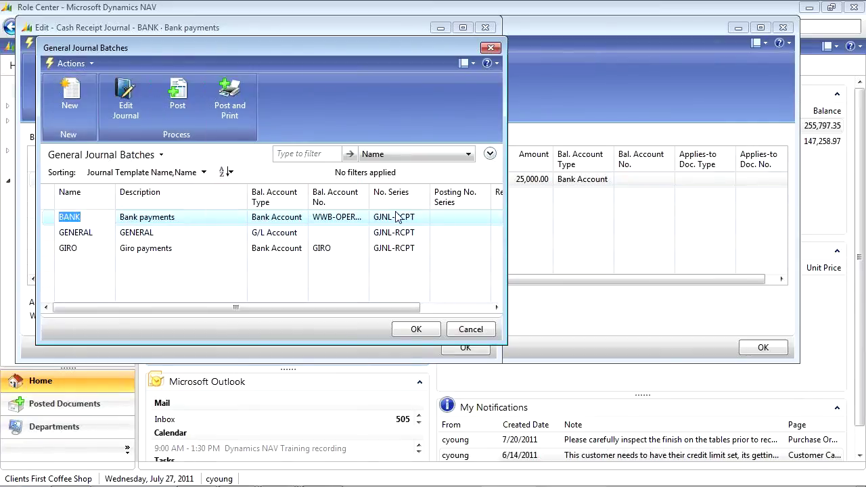
{"action": "left_click", "coordinate": [337, 217]}
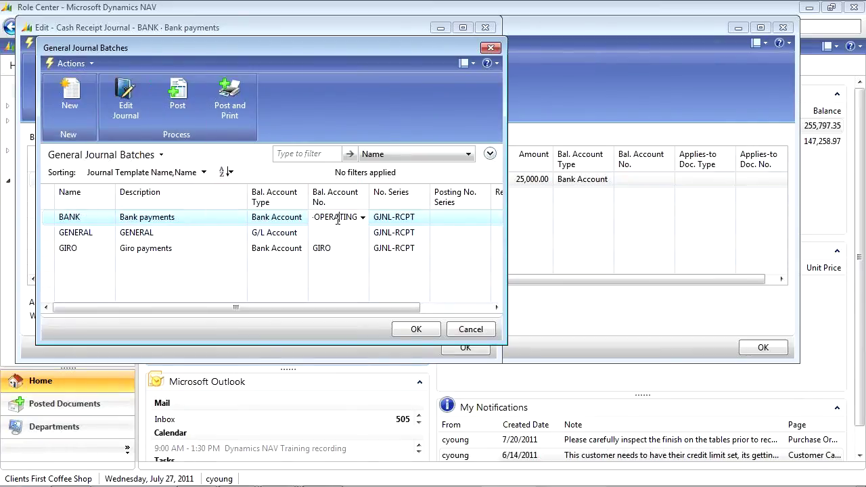
{"action": "key", "text": "Delete"}
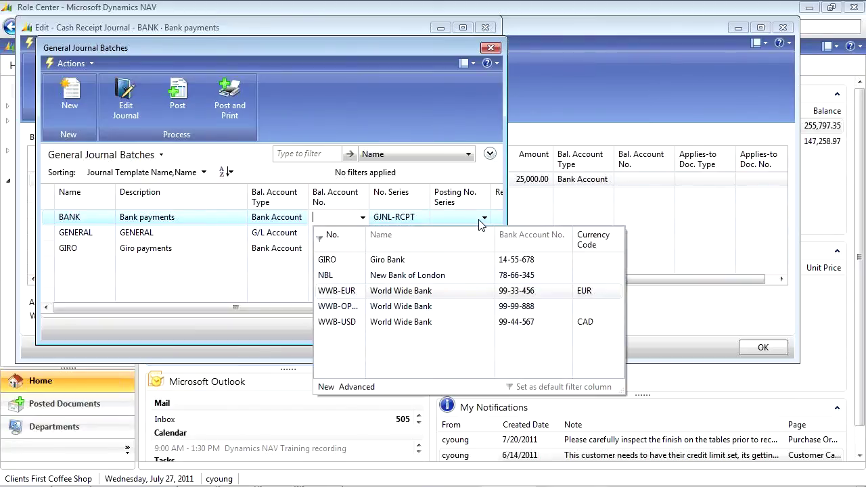
{"action": "key", "text": "Tab"}
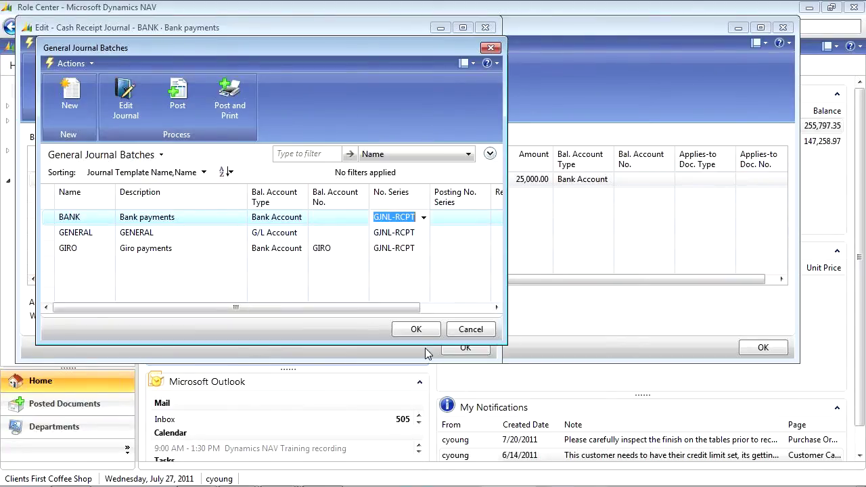
{"action": "left_click", "coordinate": [416, 329]}
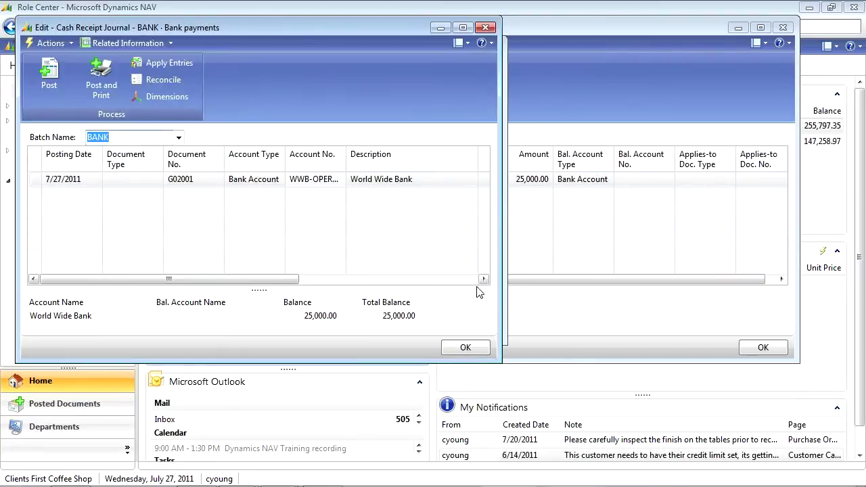
Add a second journal line with document type Payment and account type Customer, widening the journal window.
{"action": "left_click", "coordinate": [196, 196]}
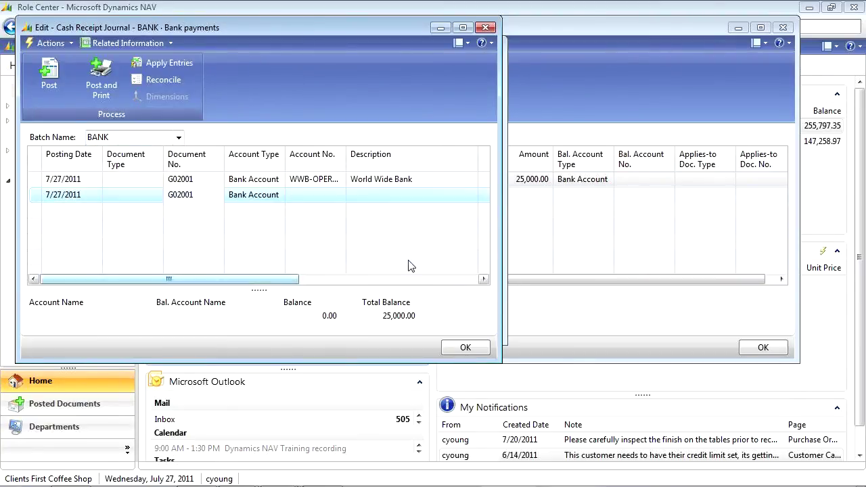
{"action": "left_click_drag", "start_coordinate": [502, 251], "coordinate": [795, 251]}
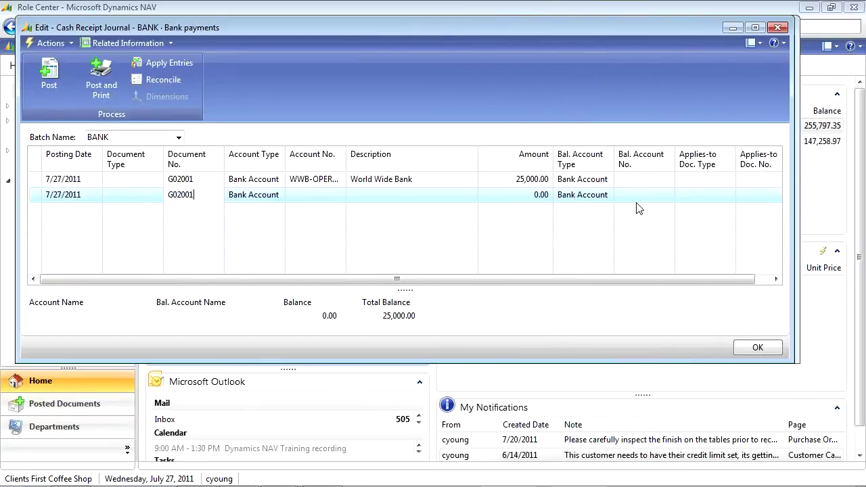
{"action": "mouse_move", "coordinate": [161, 203]}
{"action": "key", "text": "BackSpace"}
{"action": "left_click", "coordinate": [161, 201]}
{"action": "type", "text": "p"}
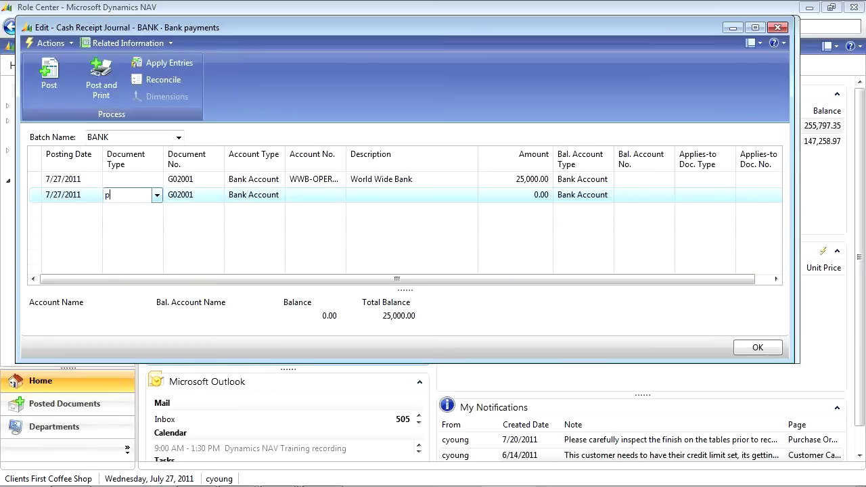
{"action": "key", "text": "Tab"}
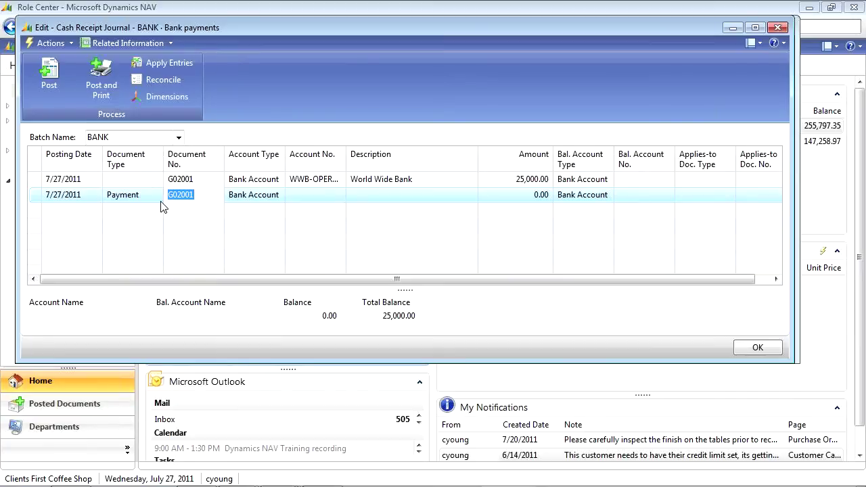
{"action": "key", "text": "Tab"}
{"action": "type", "text": "c"}
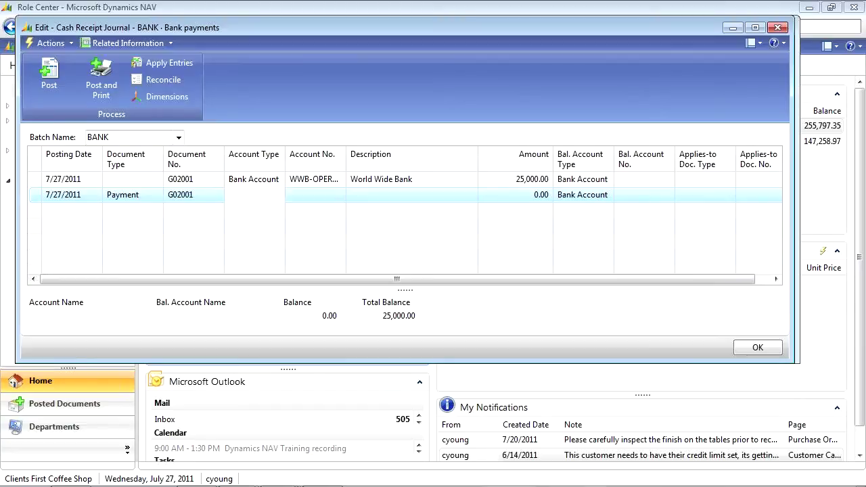
{"action": "key", "text": "Tab"}
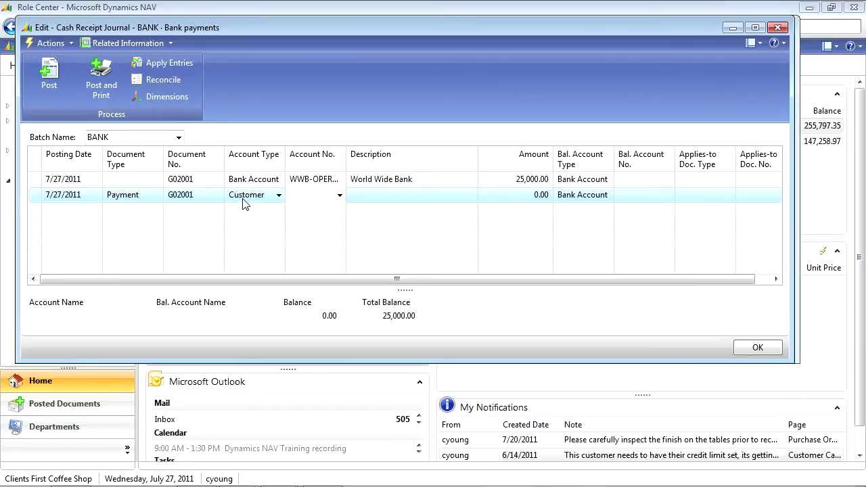
Filter the customer lookup by names starting with "the" and assign The Cannon Group PLC to the Payment line.
{"action": "type", "text": "ca"}
{"action": "type", "text": "n"}
{"action": "type", "text": "the"}
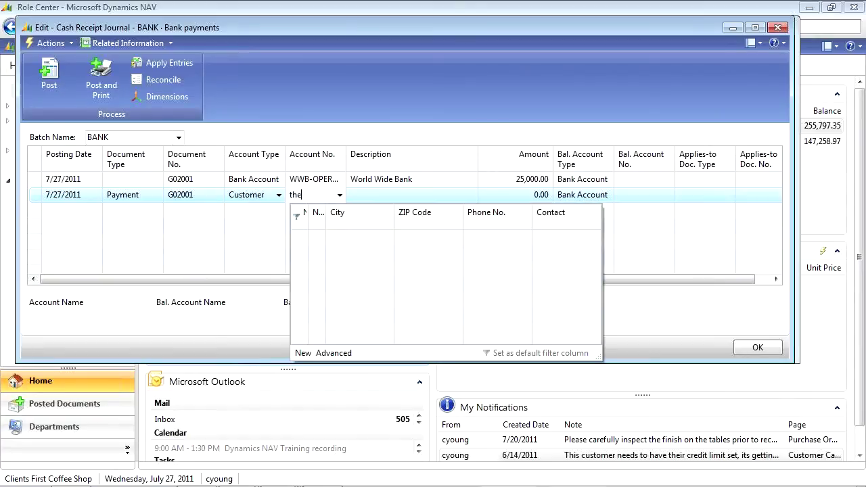
{"action": "left_click", "coordinate": [315, 213]}
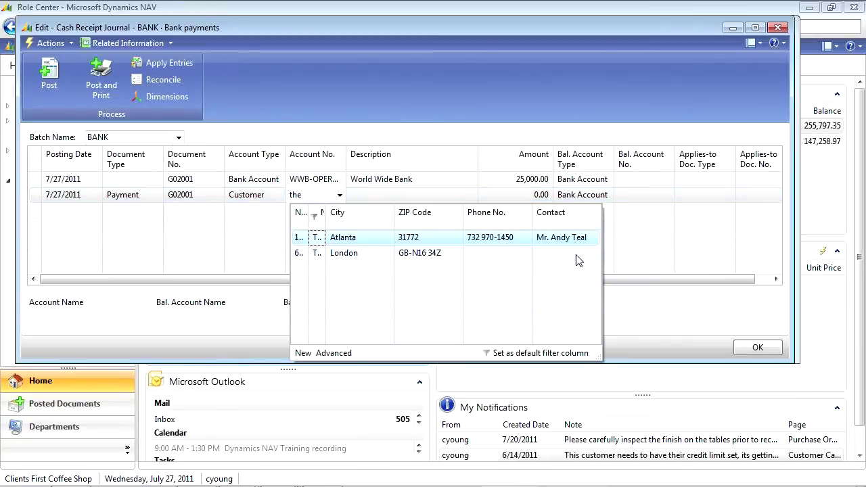
{"action": "left_click", "coordinate": [356, 213]}
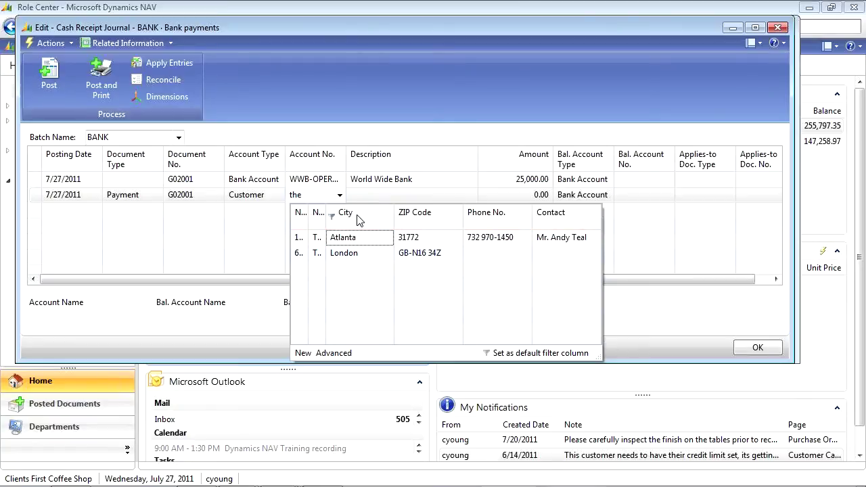
{"action": "left_click", "coordinate": [320, 217]}
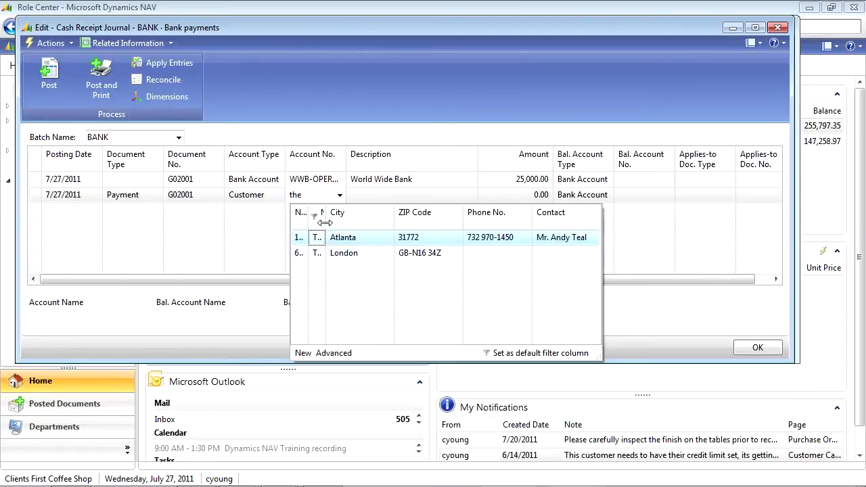
{"action": "double_click", "coordinate": [365, 238]}
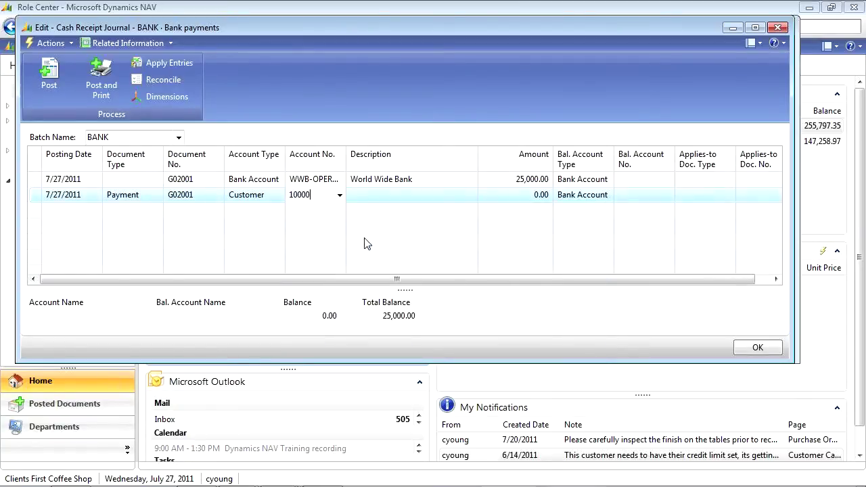
{"action": "key", "text": "Tab"}
{"action": "key", "text": "Tab"}
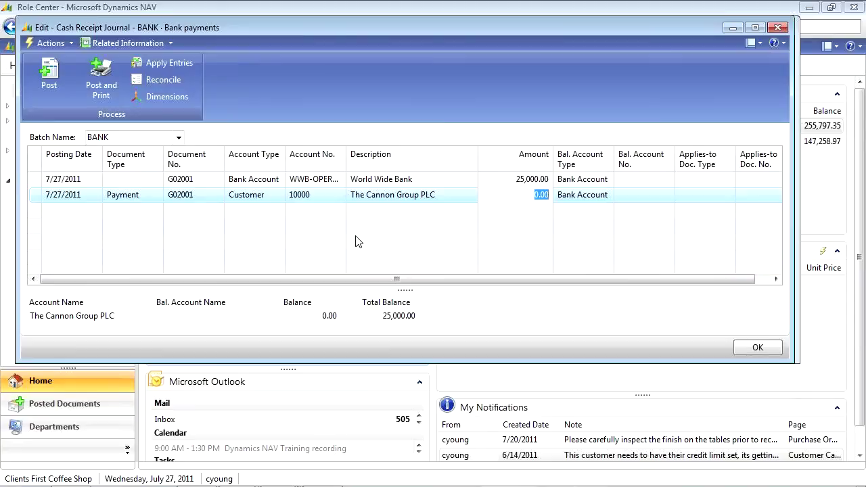
Set the amount of The Cannon Group PLC's payment line to -10,000.
{"action": "type", "text": "-100"}
{"action": "key", "text": "Tab"}
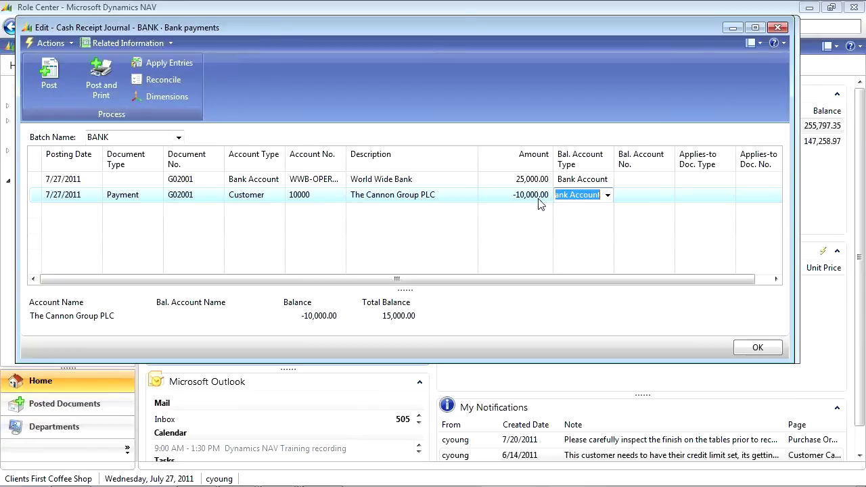
Add the External Document No. column to the cash receipt journal and place it directly after Document No.
{"action": "right_click", "coordinate": [189, 159]}
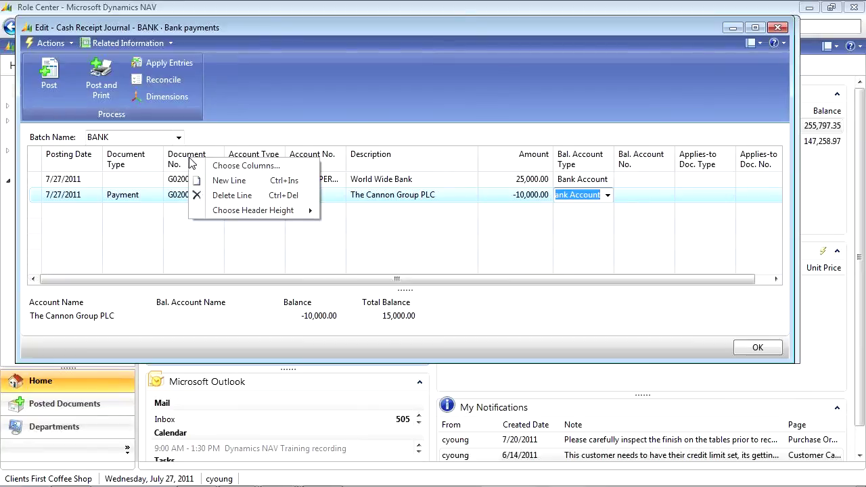
{"action": "left_click", "coordinate": [233, 169]}
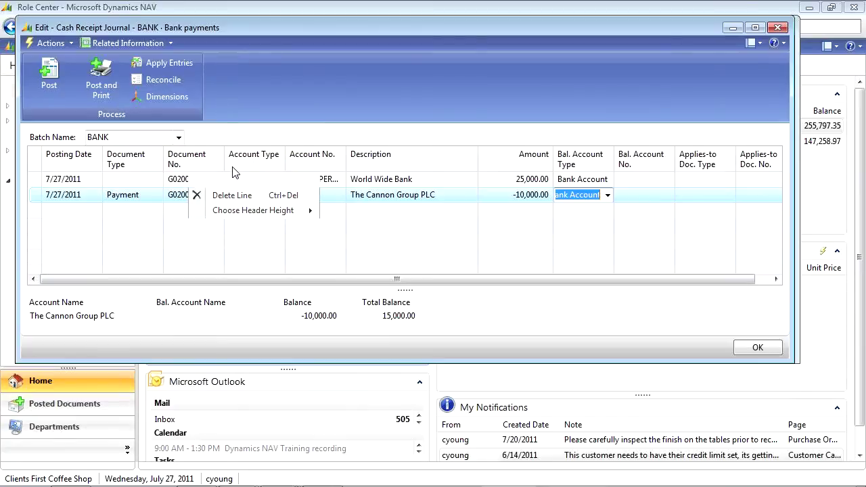
{"action": "left_click", "coordinate": [323, 159]}
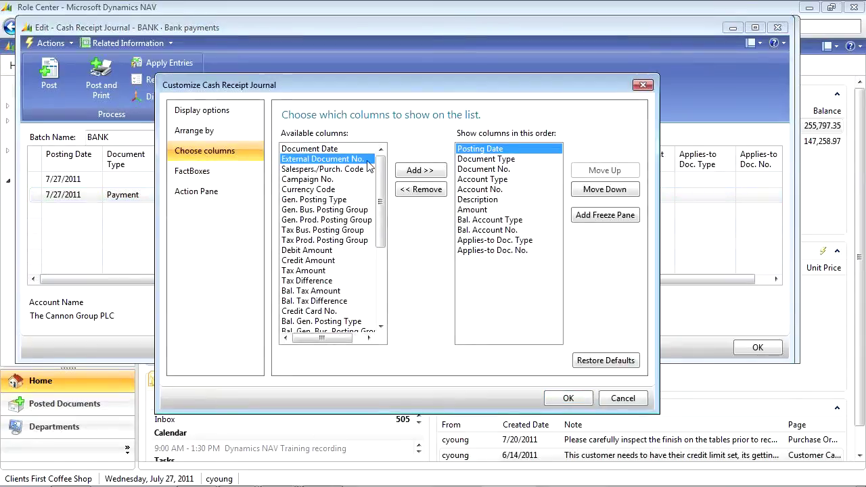
{"action": "left_click", "coordinate": [431, 172]}
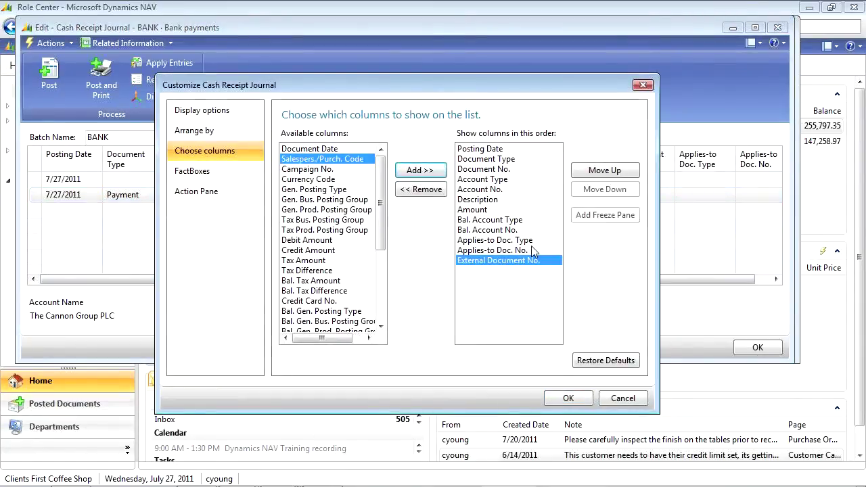
{"action": "left_click", "coordinate": [612, 172]}
{"action": "left_click", "coordinate": [611, 173]}
{"action": "left_click", "coordinate": [612, 172]}
{"action": "left_click", "coordinate": [612, 172]}
{"action": "left_click", "coordinate": [611, 172]}
{"action": "left_click", "coordinate": [611, 172]}
{"action": "left_click", "coordinate": [612, 173]}
{"action": "left_click", "coordinate": [611, 173]}
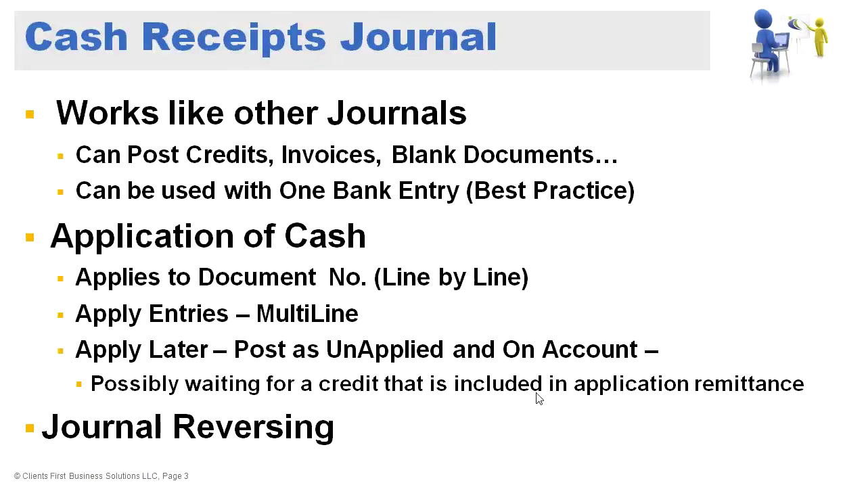
Switch back to Dynamics NAV, close the General Journal Batches list and return to the bank line of the journal.
{"action": "key", "text": "alt+Tab"}
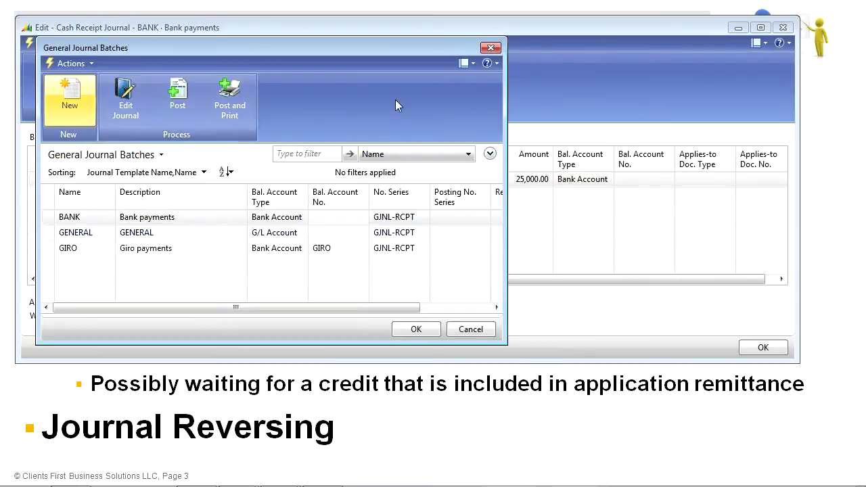
{"action": "left_click", "coordinate": [492, 48]}
{"action": "left_click", "coordinate": [295, 177]}
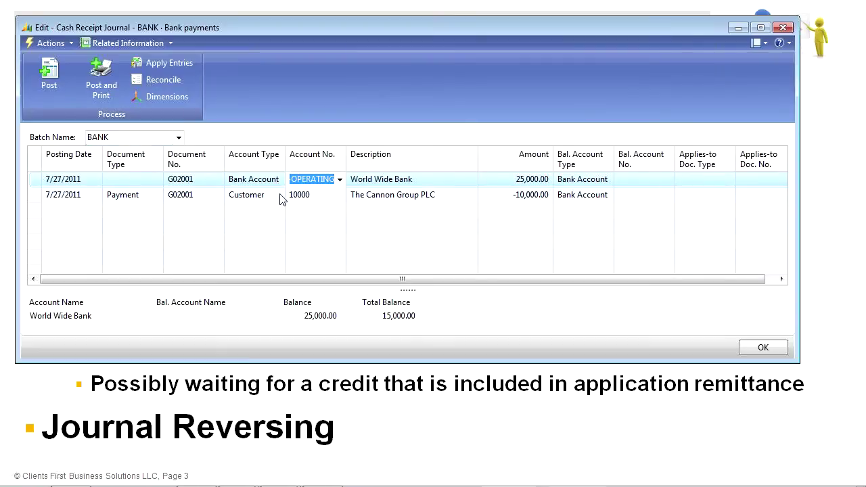
Reopen the journal's column customization, check External Document No. in the shown columns and accept the layout.
{"action": "right_click", "coordinate": [255, 164]}
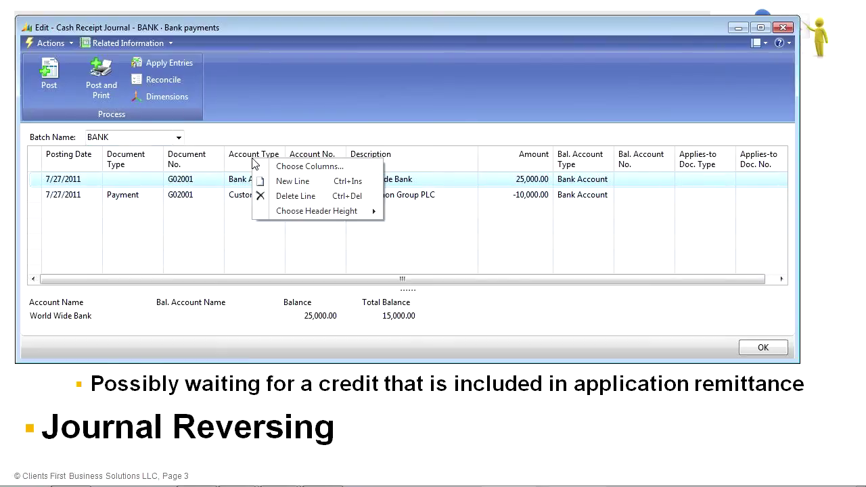
{"action": "key", "text": "Escape"}
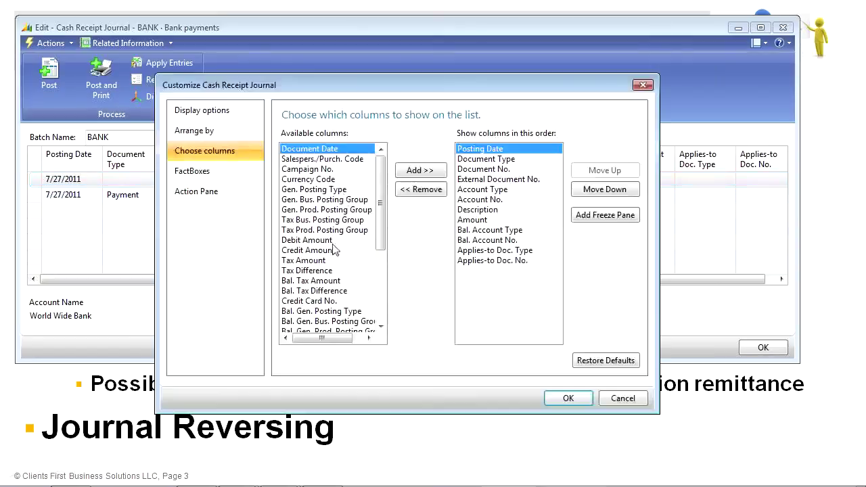
{"action": "left_click", "coordinate": [492, 179]}
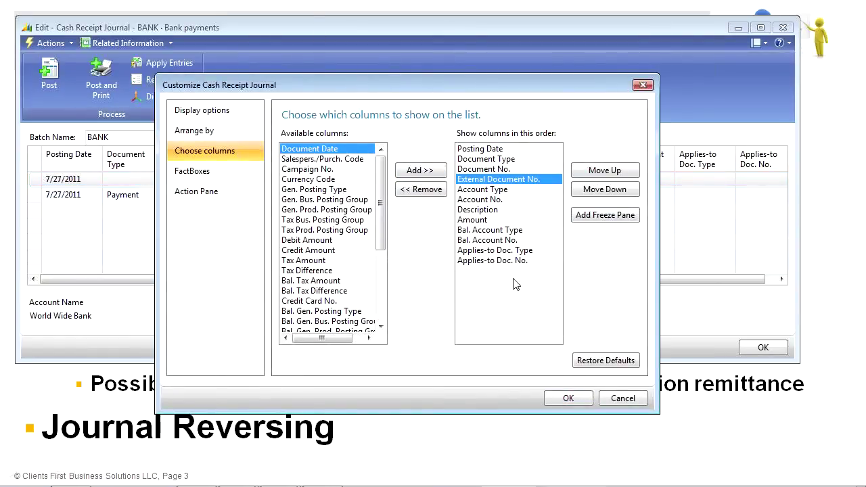
{"action": "left_click_drag", "start_coordinate": [306, 84], "coordinate": [332, 231]}
{"action": "left_click", "coordinate": [686, 437]}
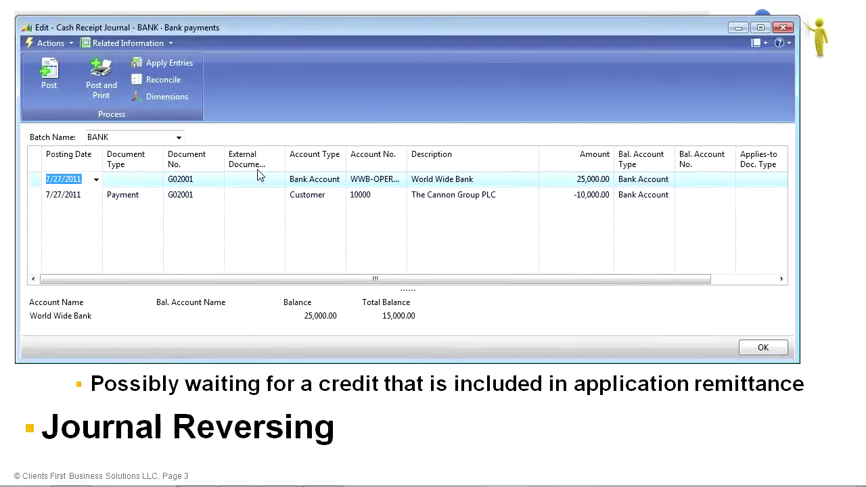
Enter 6054 as the external document number on The Cannon Group PLC's payment line.
{"action": "left_click", "coordinate": [263, 182]}
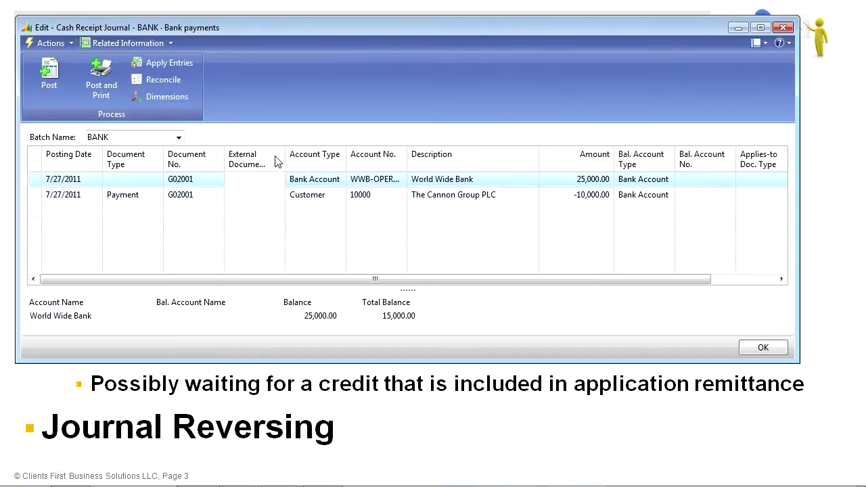
{"action": "left_click", "coordinate": [244, 198]}
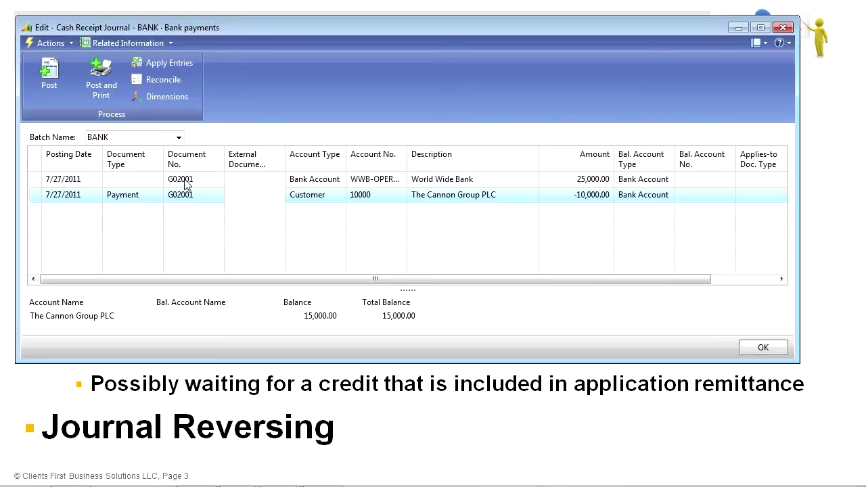
{"action": "left_click", "coordinate": [249, 180]}
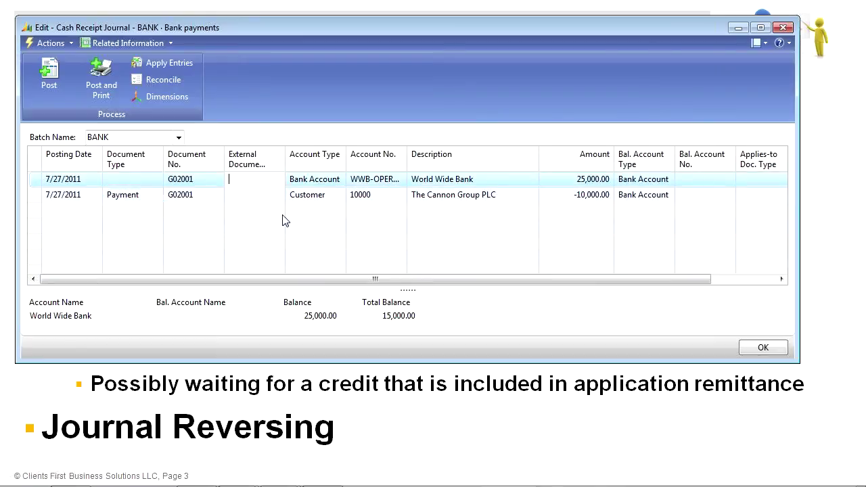
{"action": "left_click", "coordinate": [256, 194]}
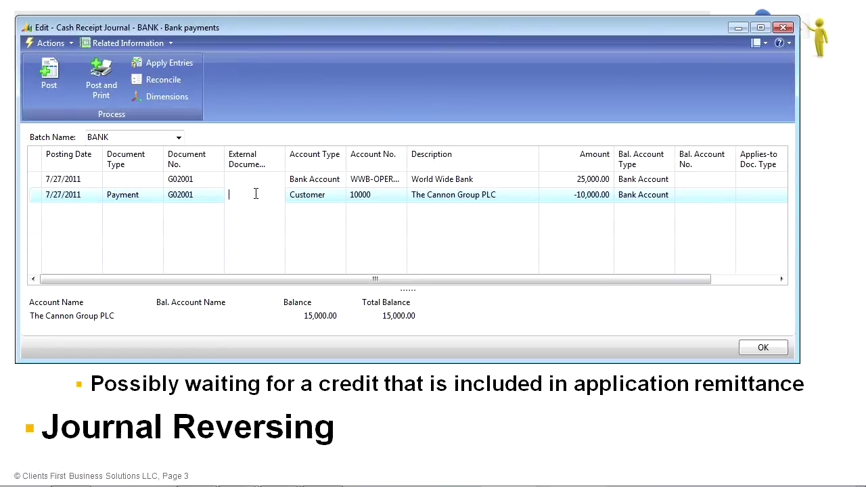
{"action": "key", "text": "Down"}
{"action": "key", "text": "Up"}
{"action": "key", "text": "Tab"}
{"action": "key", "text": "Tab"}
{"action": "key", "text": "Tab"}
{"action": "key", "text": "Tab"}
{"action": "key", "text": "Delete"}
{"action": "key", "text": "Tab"}
{"action": "key", "text": "Tab"}
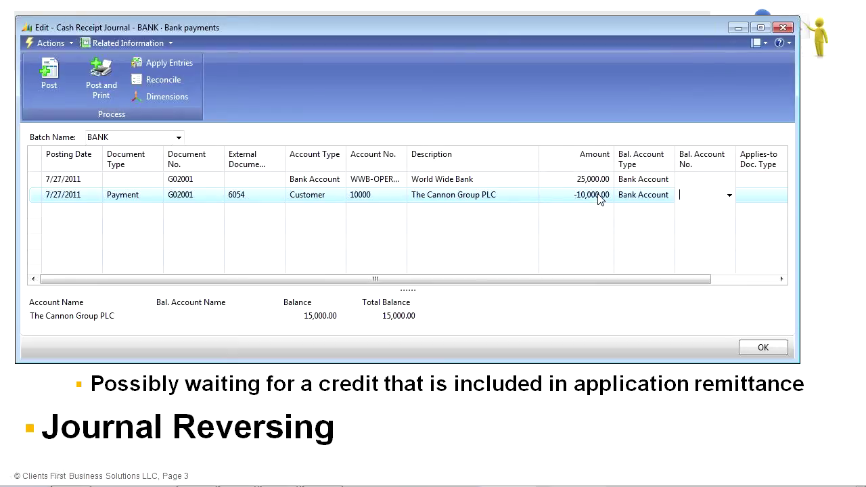
Add a third journal line for a customer payment with external document number 144.
{"action": "left_click", "coordinate": [133, 210]}
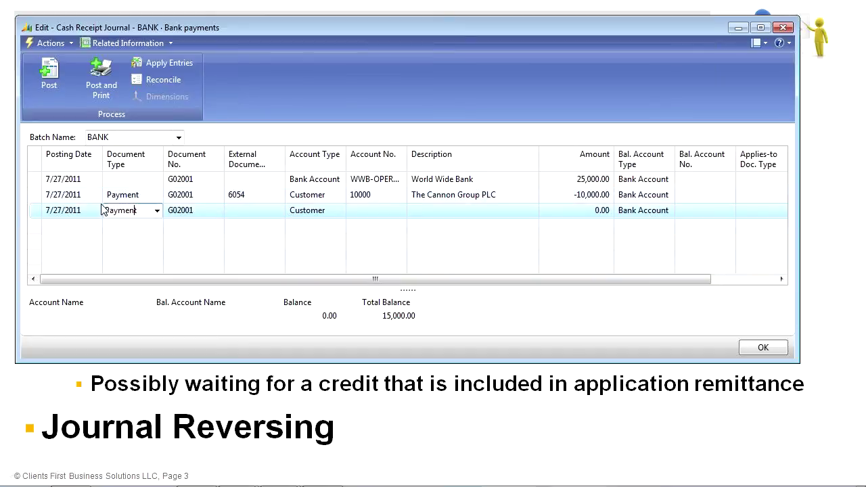
{"action": "left_click", "coordinate": [250, 210]}
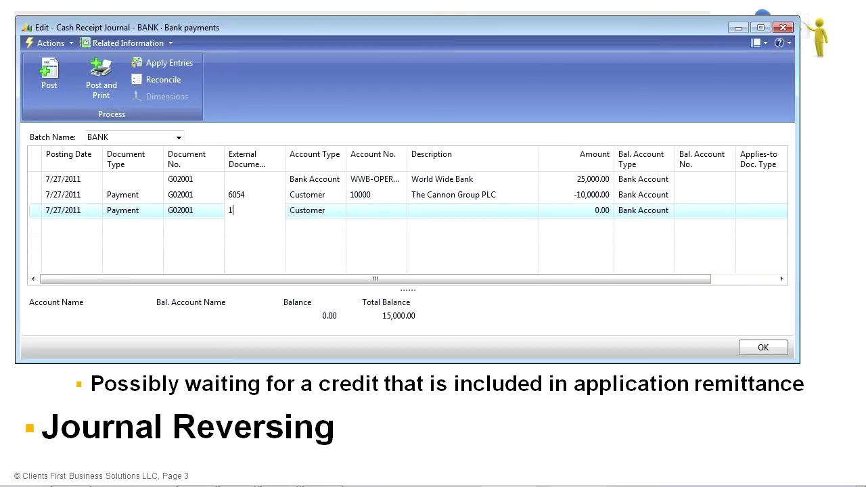
{"action": "type", "text": "144"}
{"action": "key", "text": "Tab"}
{"action": "key", "text": "Tab"}
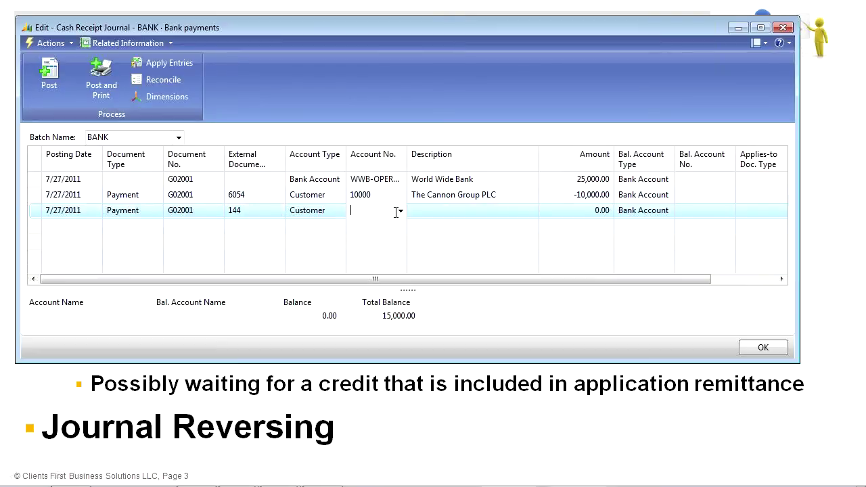
{"action": "type", "text": "lon"}
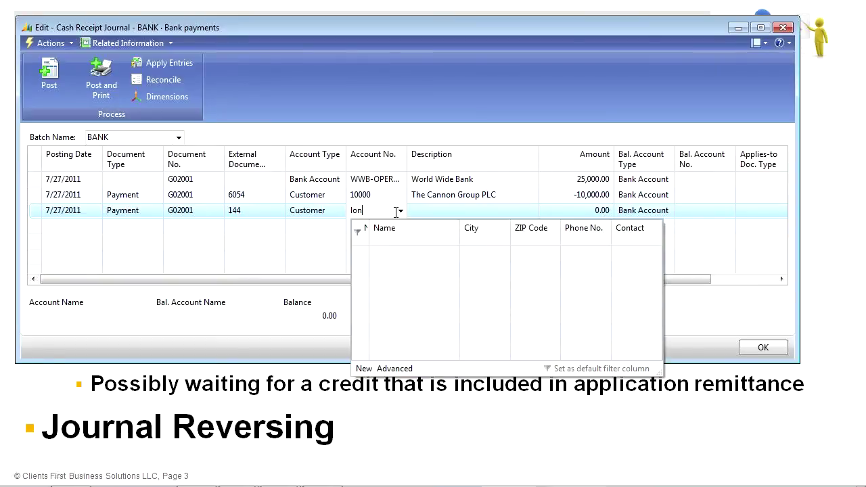
{"action": "left_click_drag", "start_coordinate": [376, 212], "coordinate": [324, 211]}
{"action": "key", "text": "BackSpace"}
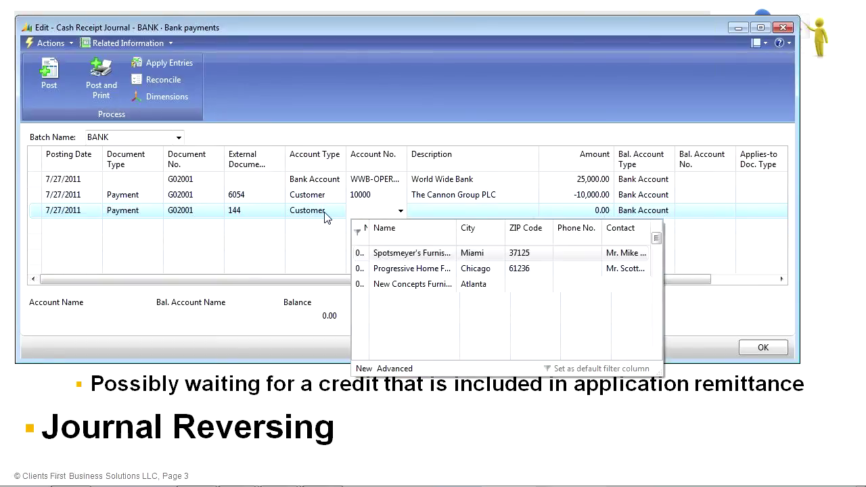
{"action": "left_click", "coordinate": [417, 256]}
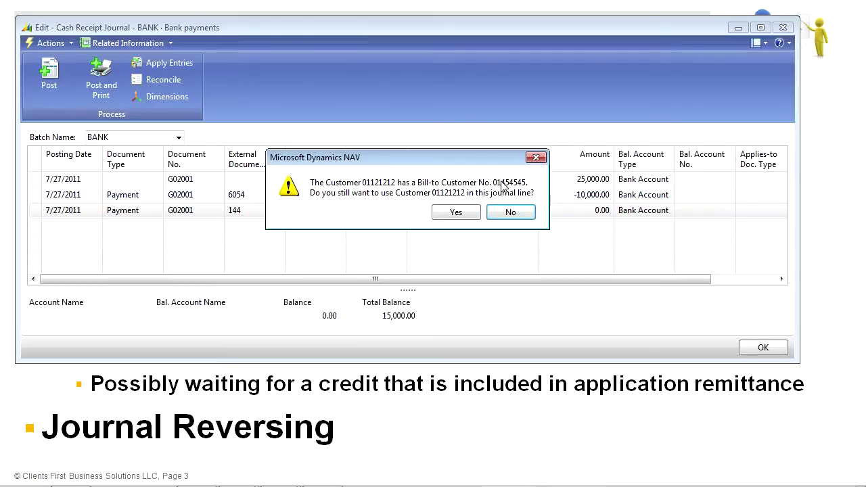
{"action": "left_click", "coordinate": [508, 215]}
Assign the third journal line to New Concepts Furniture by entering its customer number.
{"action": "left_click", "coordinate": [375, 213]}
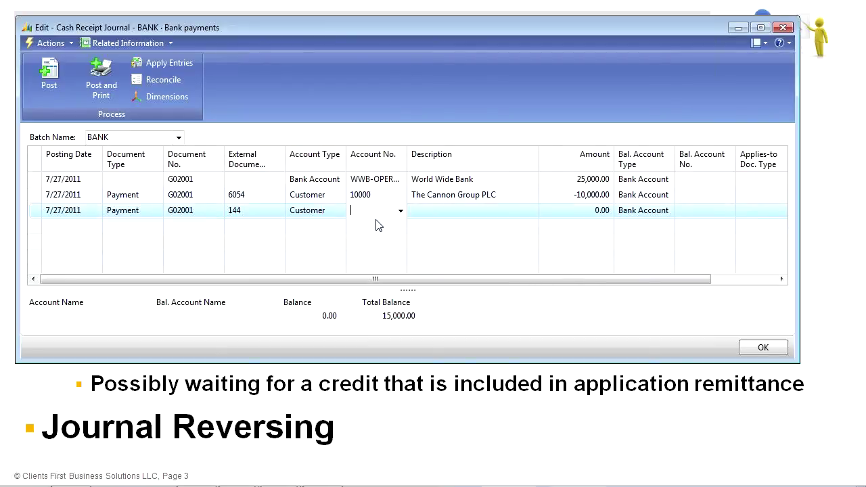
{"action": "type", "text": "01454545"}
{"action": "key", "text": "Tab"}
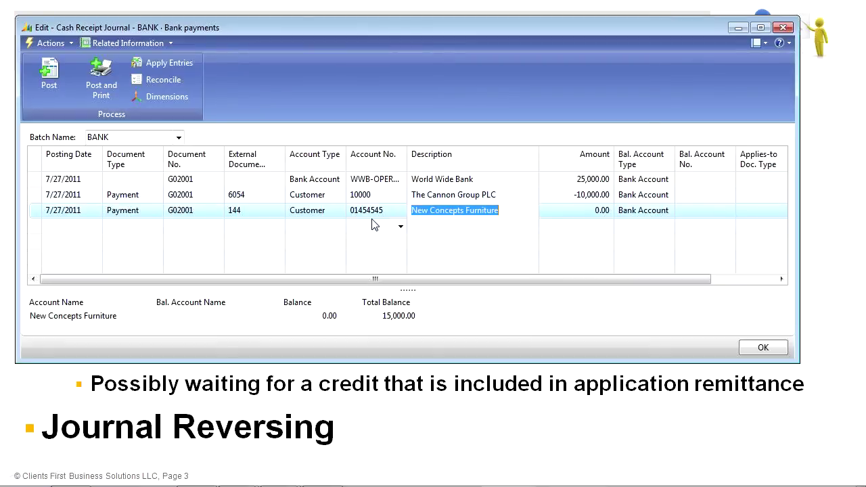
{"action": "key", "text": "Tab"}
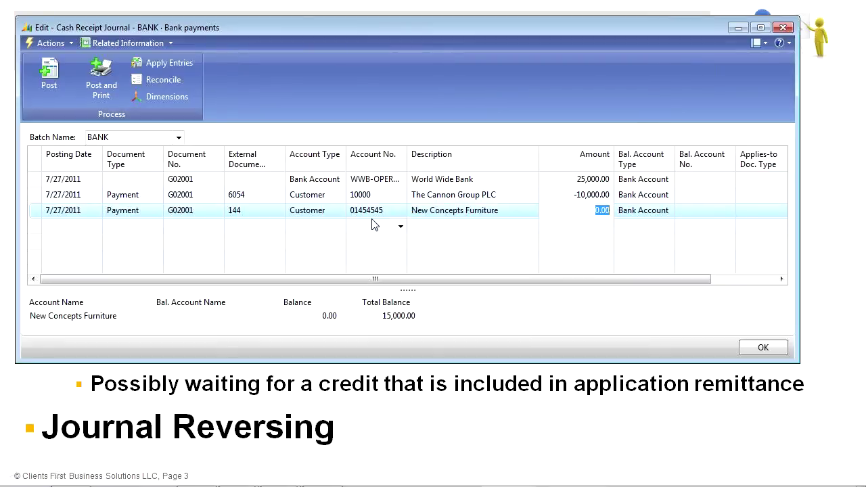
Set the amount of New Concepts Furniture's payment line to -15,000.
{"action": "type", "text": "-150,00"}
{"action": "key", "text": "Tab"}
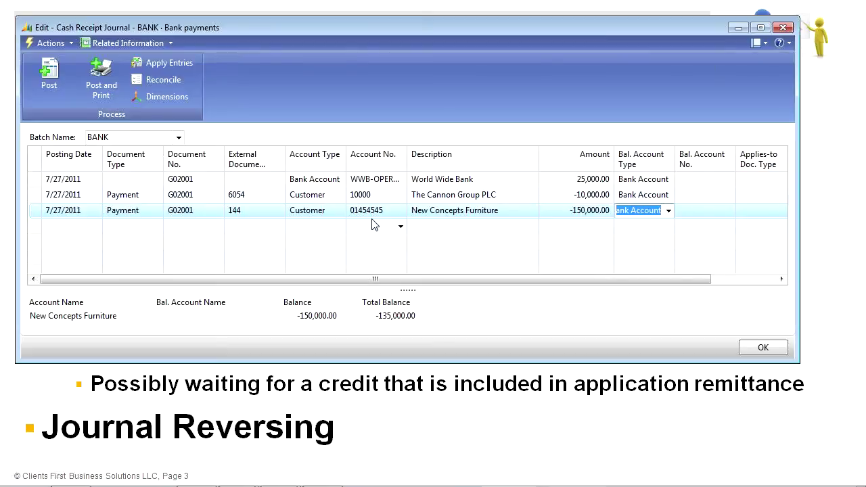
{"action": "left_click", "coordinate": [588, 210]}
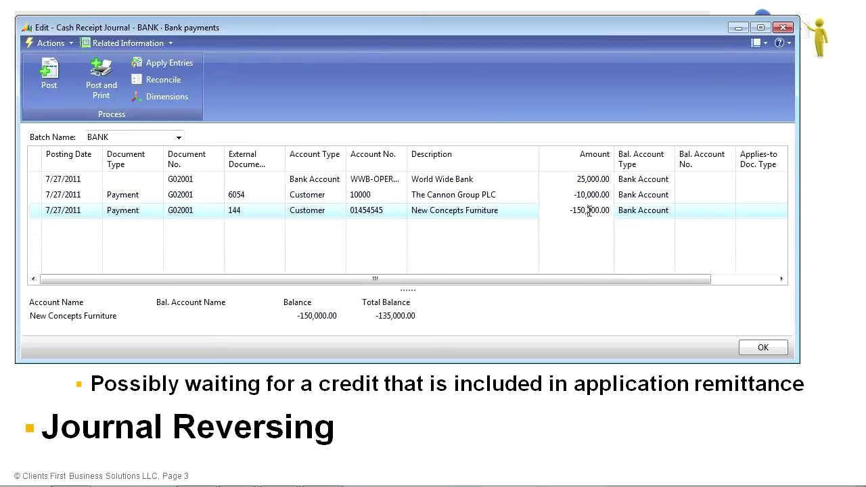
{"action": "key", "text": "Tab"}
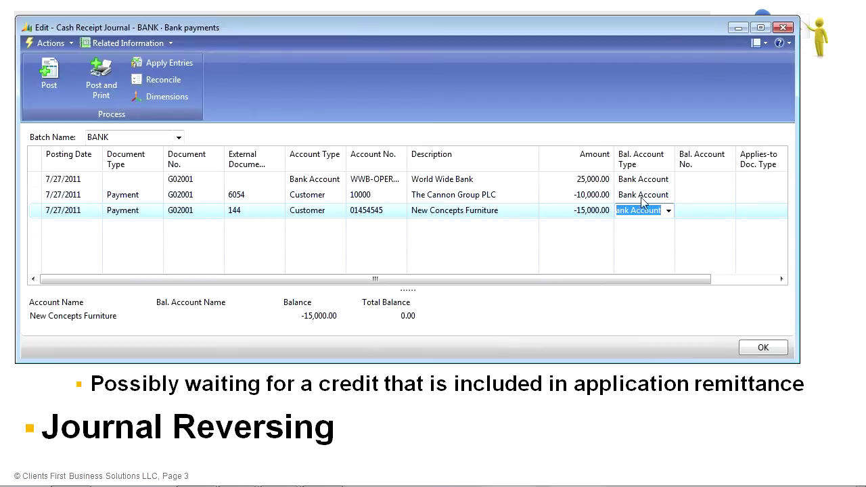
{"action": "left_click", "coordinate": [448, 195]}
{"action": "left_click", "coordinate": [454, 211]}
{"action": "left_click", "coordinate": [453, 225]}
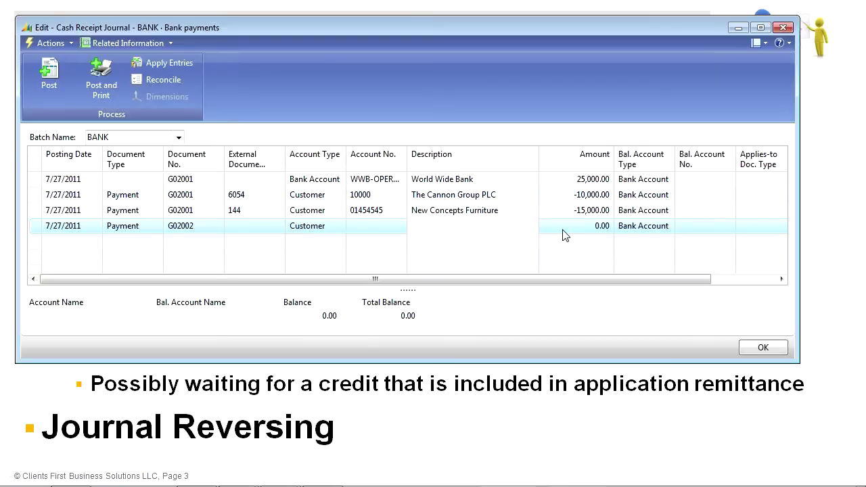
Apply The Cannon Group PLC's payment line to invoice 103005 through its applies-to document number.
{"action": "left_click", "coordinate": [626, 196]}
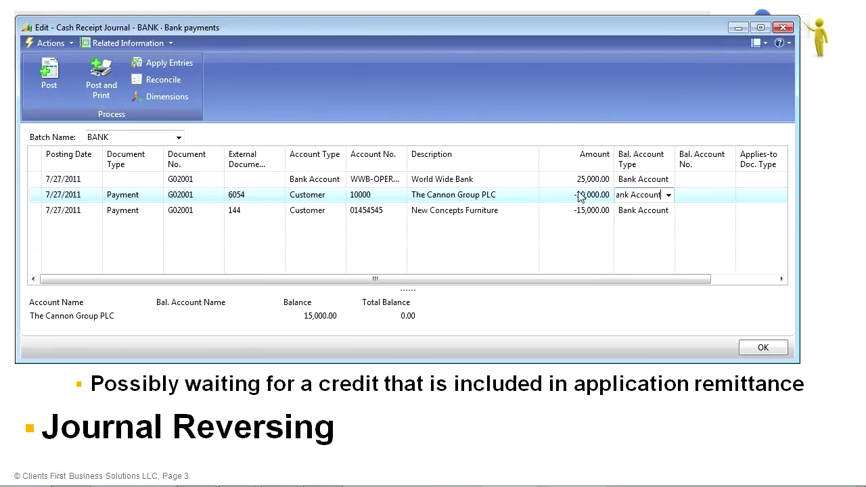
{"action": "left_click", "coordinate": [744, 278]}
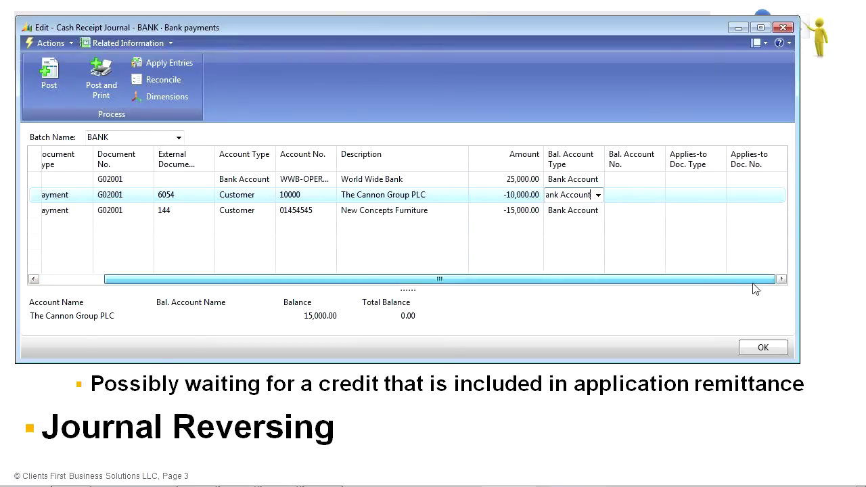
{"action": "left_click", "coordinate": [751, 196]}
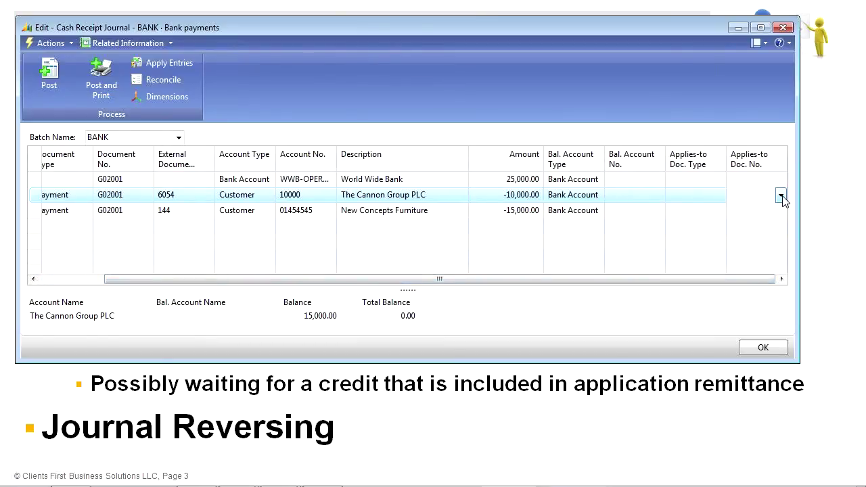
{"action": "left_click", "coordinate": [781, 197]}
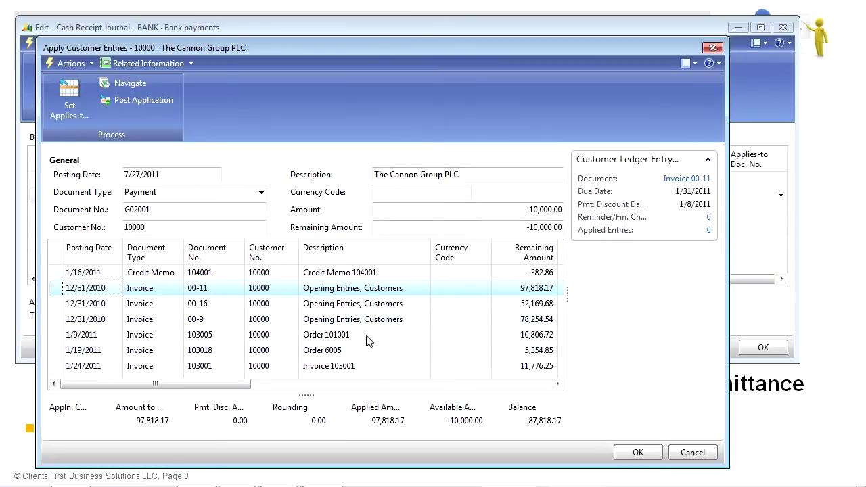
{"action": "left_click", "coordinate": [535, 341]}
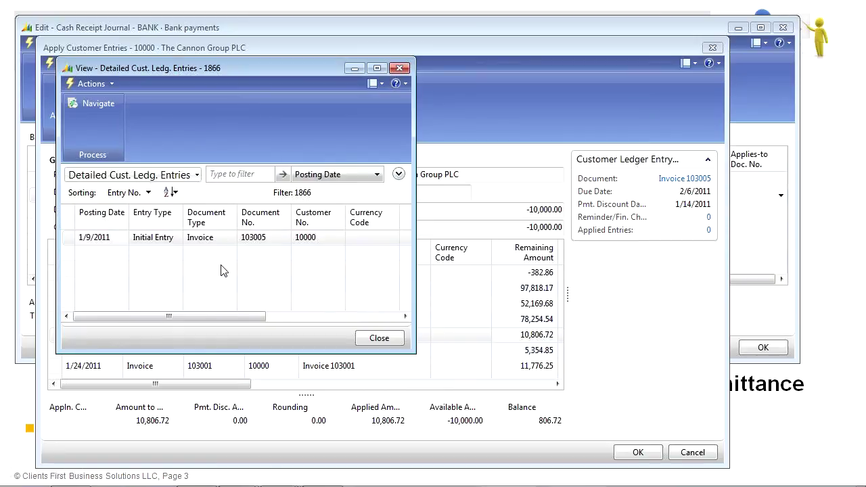
{"action": "left_click", "coordinate": [400, 68]}
{"action": "left_click", "coordinate": [638, 453]}
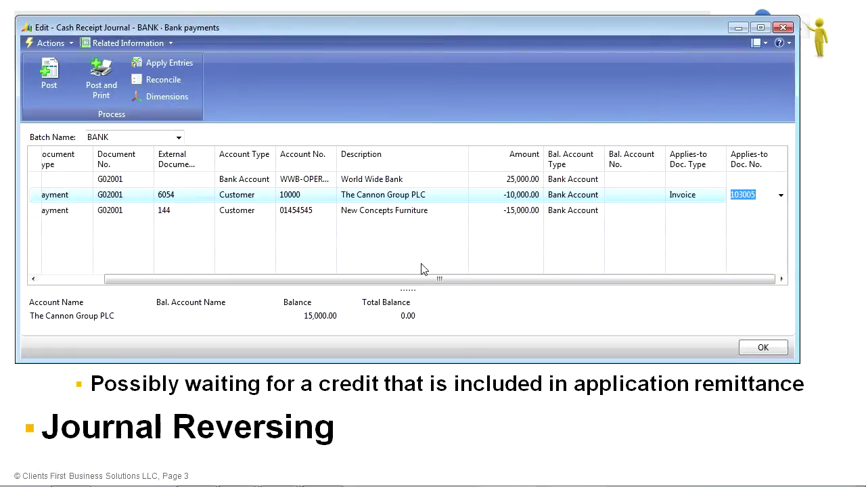
{"action": "key", "text": "Down"}
{"action": "key", "text": "Up"}
{"action": "key", "text": "shift+Tab"}
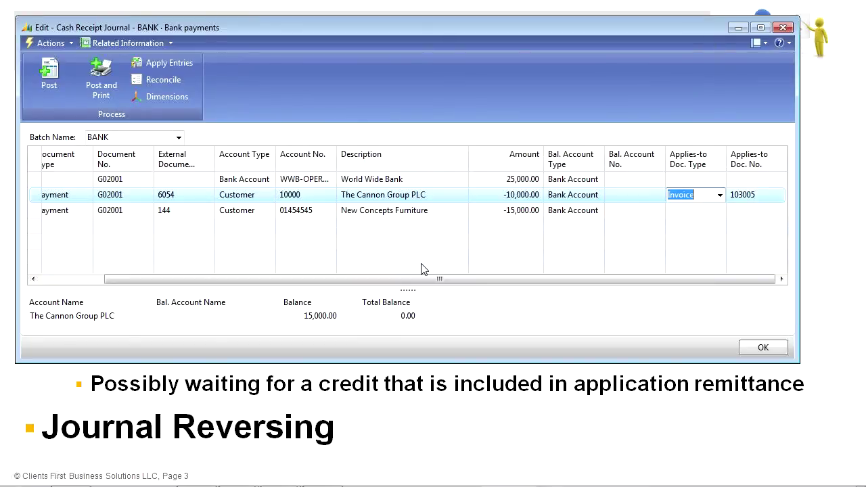
{"action": "key", "text": "shift+Tab"}
{"action": "key", "text": "shift+Tab"}
{"action": "key", "text": "shift+Tab"}
{"action": "key", "text": "Tab"}
{"action": "key", "text": "Tab"}
{"action": "key", "text": "Tab"}
{"action": "key", "text": "Tab"}
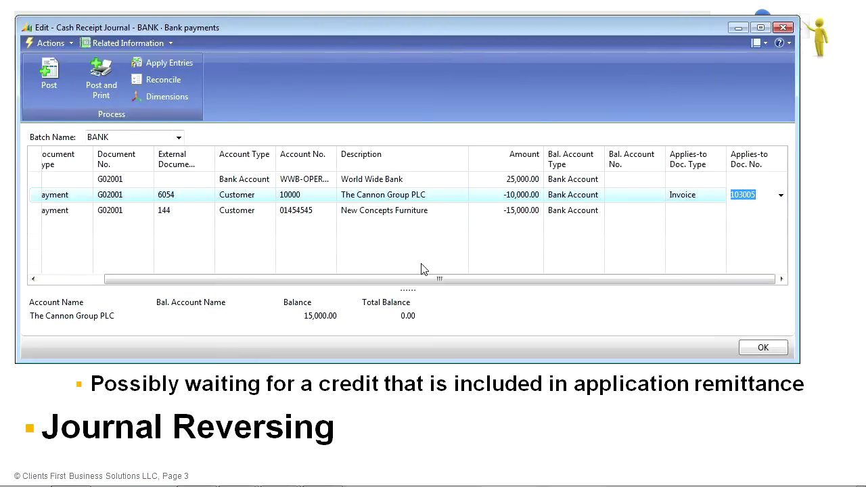
{"action": "key", "text": "shift+Tab"}
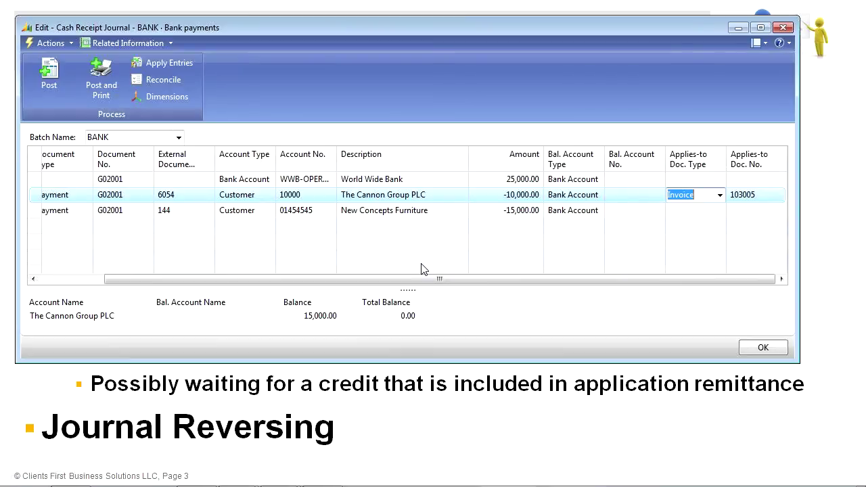
Clear the applies-to document number on The Cannon Group PLC's payment line.
{"action": "key", "text": "Tab"}
{"action": "key", "text": "Delete"}
{"action": "key", "text": "Down"}
{"action": "key", "text": "Up"}
{"action": "key", "text": "shift+Tab"}
{"action": "key", "text": "shift+Tab"}
{"action": "key", "text": "Tab"}
{"action": "key", "text": "shift+Tab"}
{"action": "key", "text": "shift+Tab"}
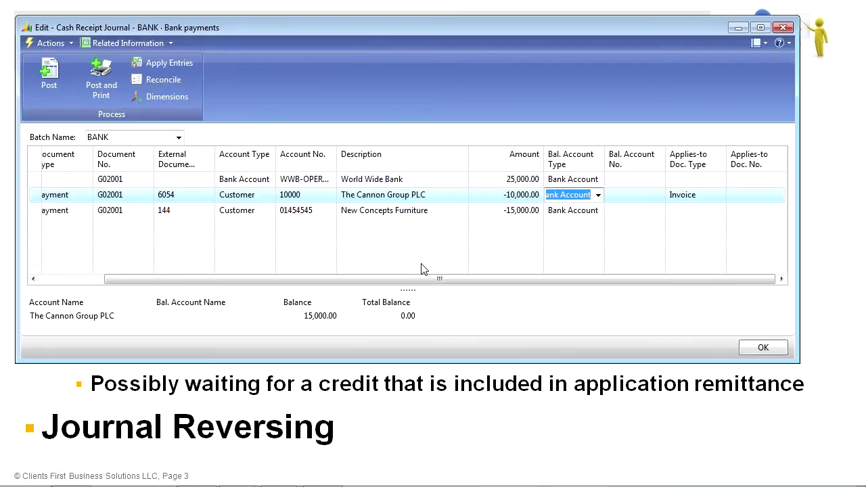
Open the apply entries list for The Cannon Group PLC's payment and add a freeze pane after the Document No. column.
{"action": "left_click", "coordinate": [169, 65]}
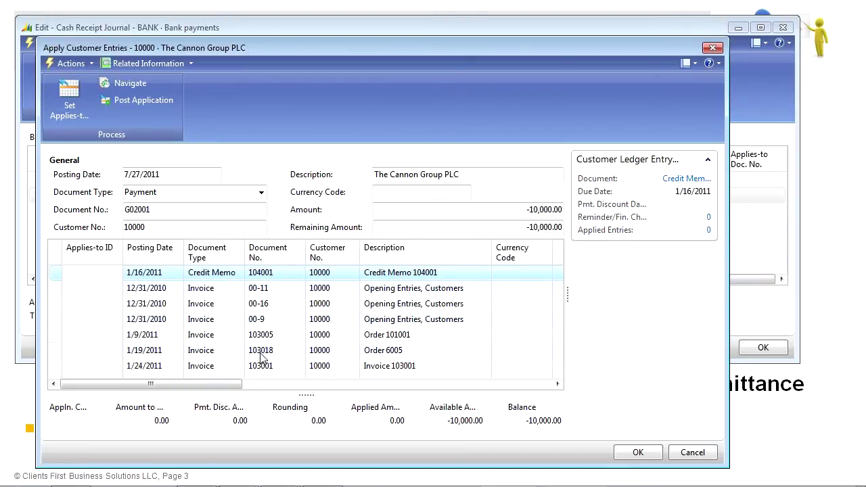
{"action": "left_click_drag", "start_coordinate": [228, 386], "coordinate": [304, 386]}
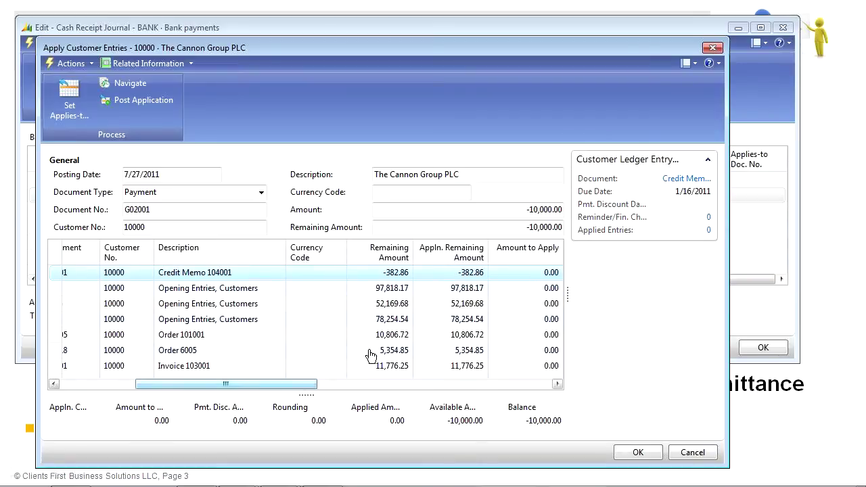
{"action": "left_click_drag", "start_coordinate": [240, 385], "coordinate": [166, 383]}
{"action": "left_click_drag", "start_coordinate": [311, 383], "coordinate": [497, 385]}
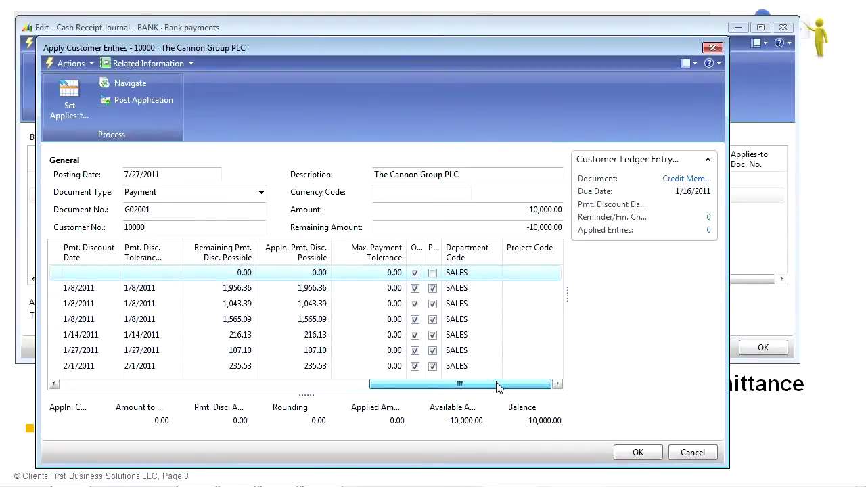
{"action": "left_click_drag", "start_coordinate": [496, 385], "coordinate": [157, 394]}
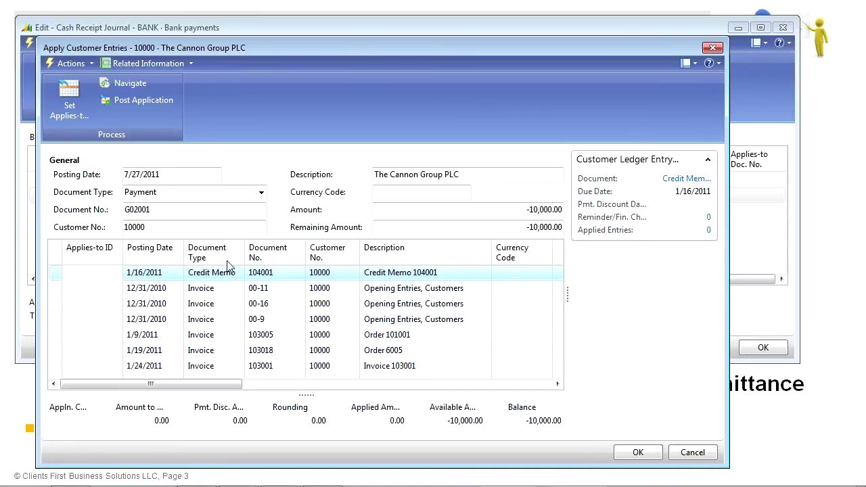
{"action": "right_click", "coordinate": [322, 262]}
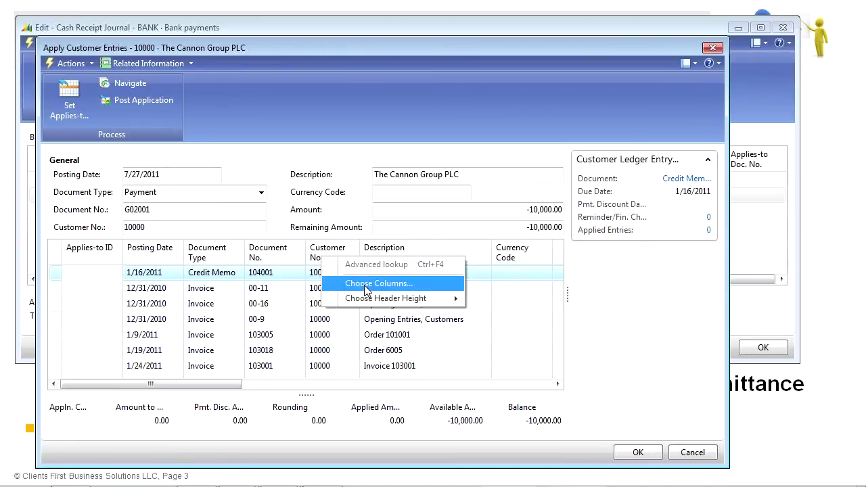
{"action": "left_click", "coordinate": [366, 285]}
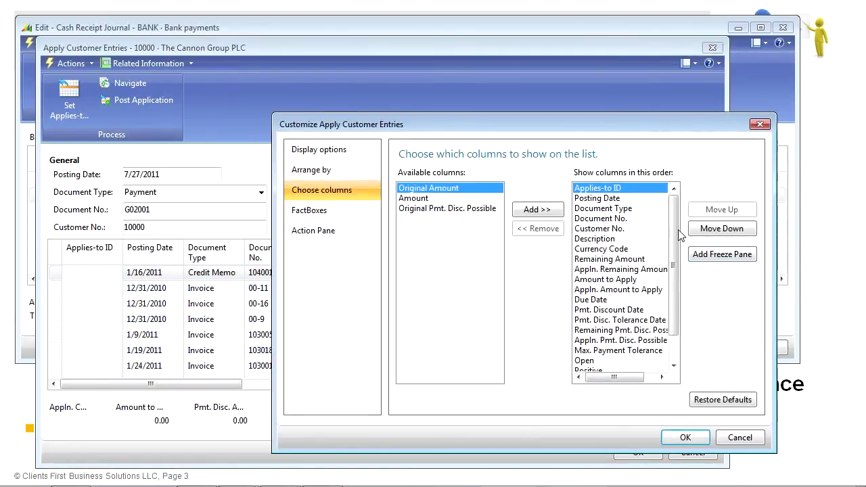
{"action": "left_click", "coordinate": [597, 228]}
{"action": "left_click", "coordinate": [608, 219]}
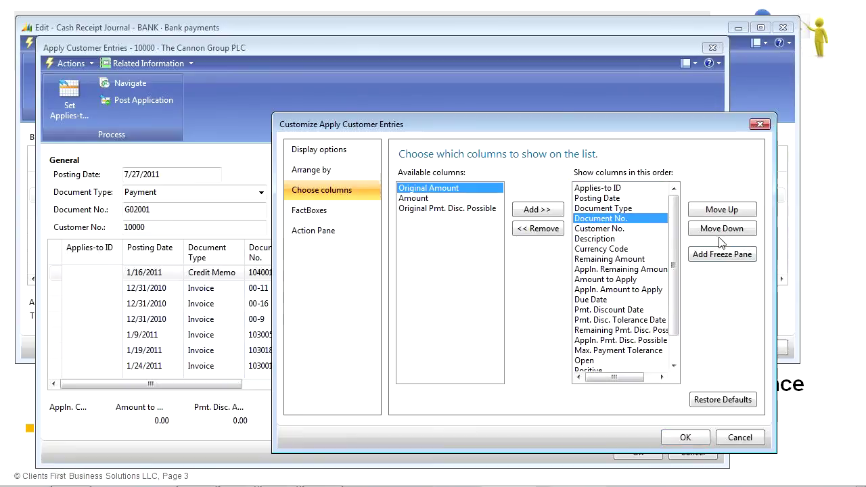
{"action": "left_click", "coordinate": [729, 257]}
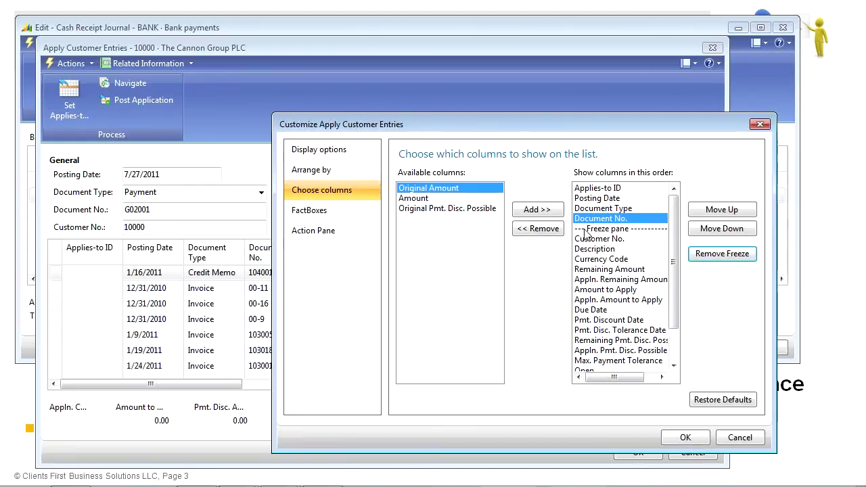
{"action": "left_click", "coordinate": [683, 438]}
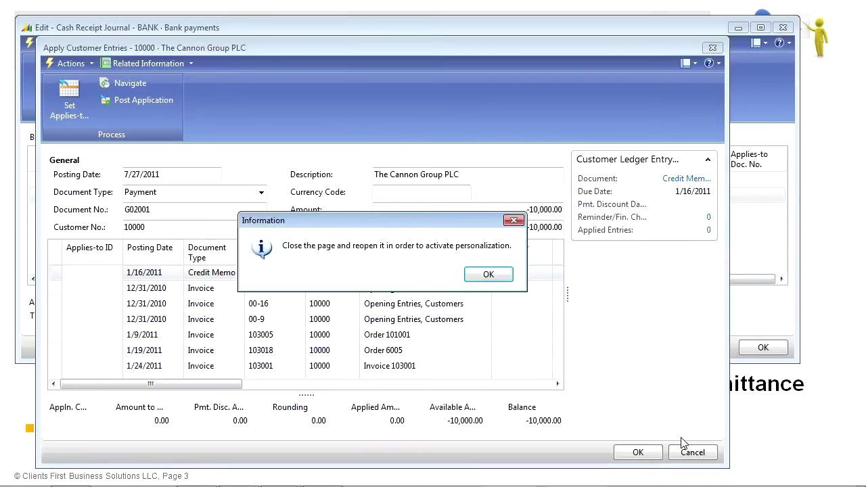
{"action": "left_click", "coordinate": [487, 274]}
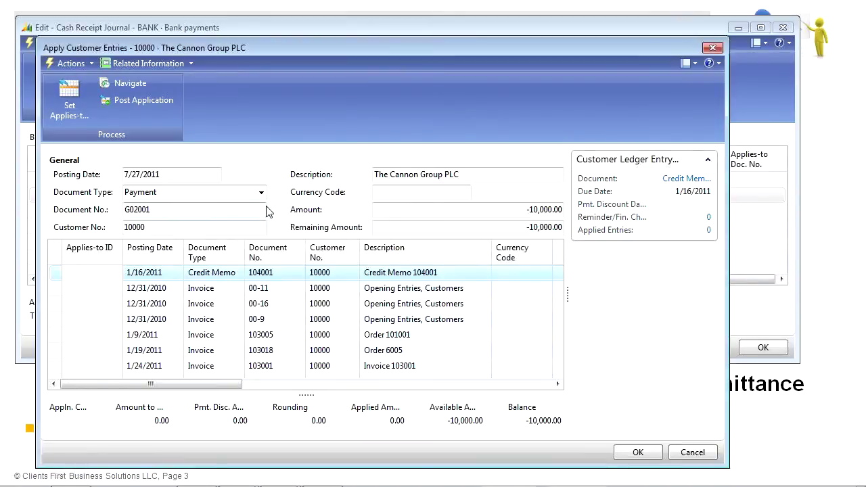
Reopen the apply entries list for The Cannon Group PLC's payment and set the applies-to ID on invoice 103005.
{"action": "left_click", "coordinate": [712, 48]}
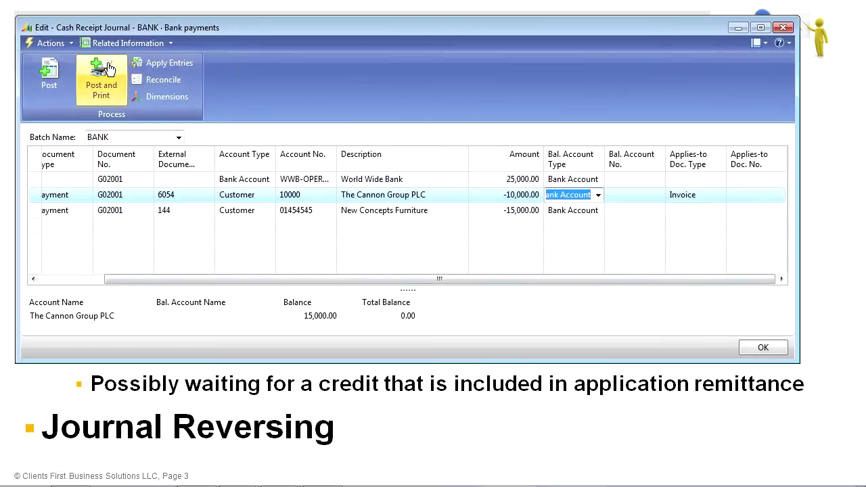
{"action": "left_click", "coordinate": [168, 62]}
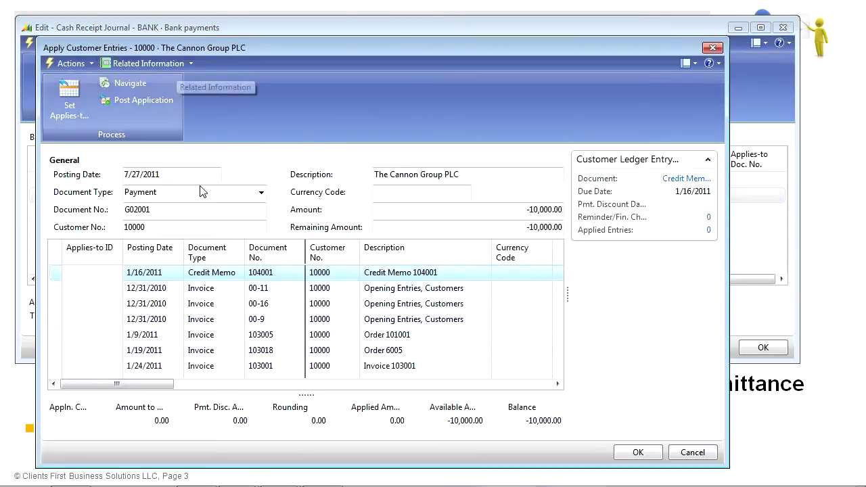
{"action": "left_click_drag", "start_coordinate": [157, 386], "coordinate": [297, 391]}
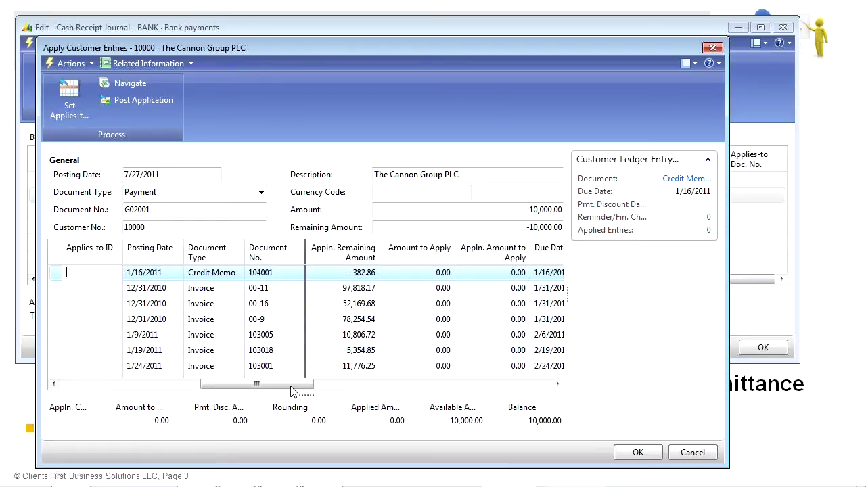
{"action": "left_click_drag", "start_coordinate": [289, 386], "coordinate": [233, 386]}
{"action": "left_click", "coordinate": [398, 339]}
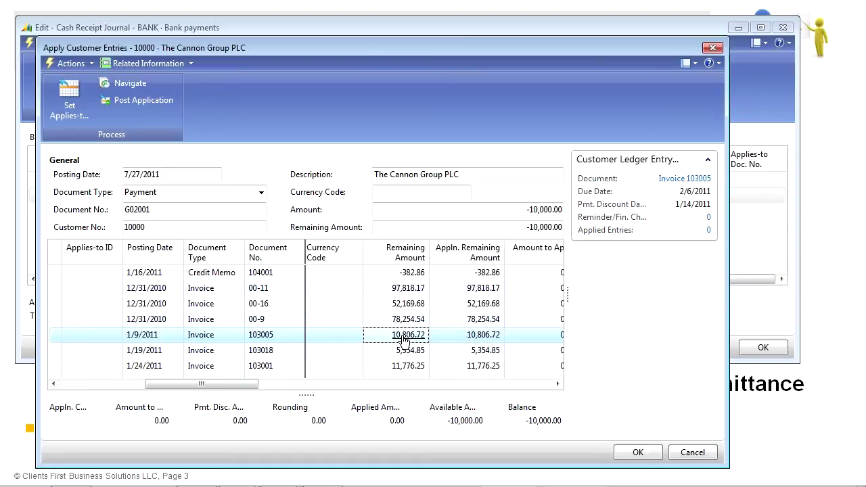
{"action": "left_click", "coordinate": [68, 105]}
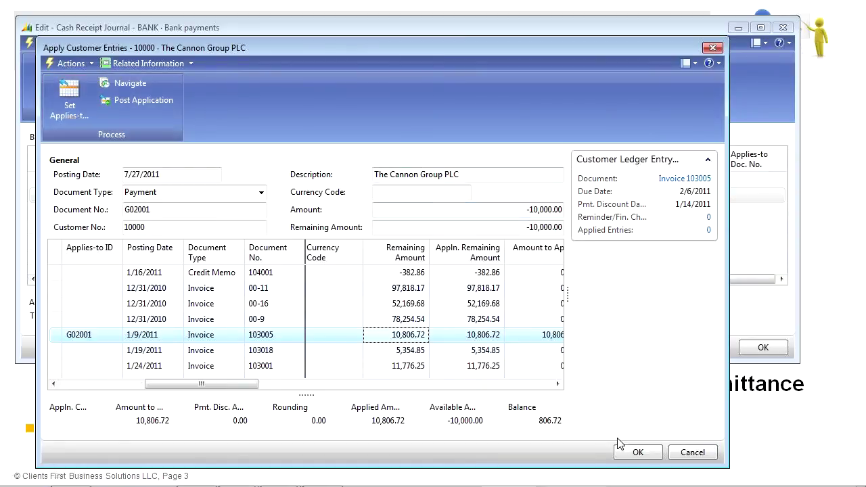
{"action": "left_click", "coordinate": [630, 456]}
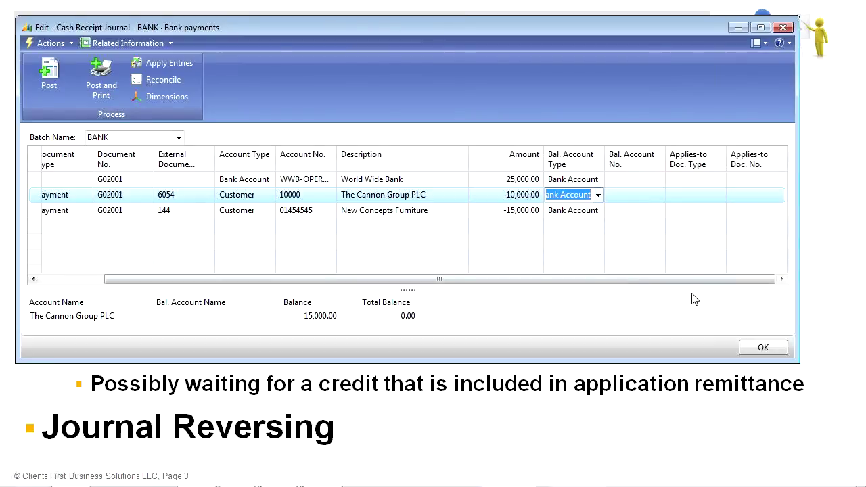
Set the applies-to ID on credit memo 104001 as well for The Cannon Group PLC's payment.
{"action": "left_click", "coordinate": [137, 64]}
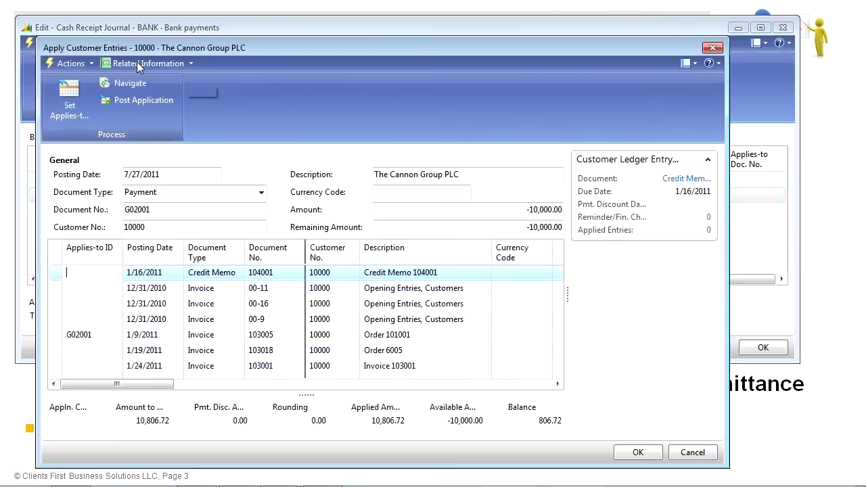
{"action": "left_click", "coordinate": [227, 384]}
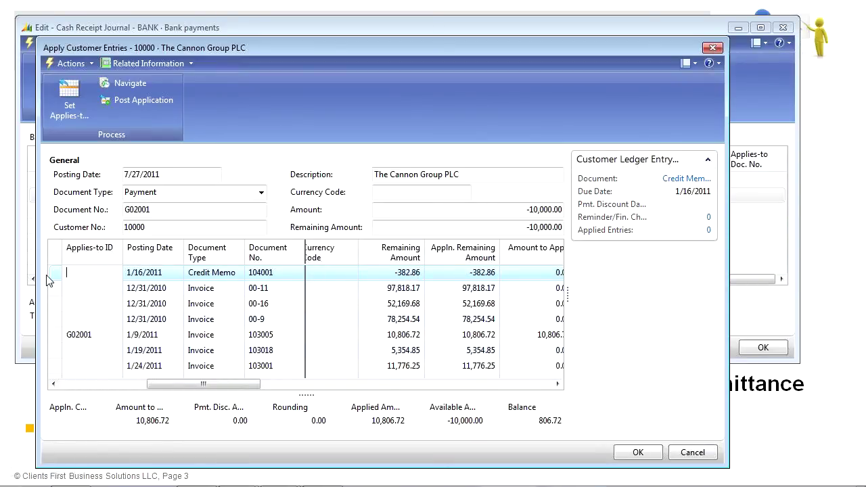
{"action": "left_click", "coordinate": [61, 106]}
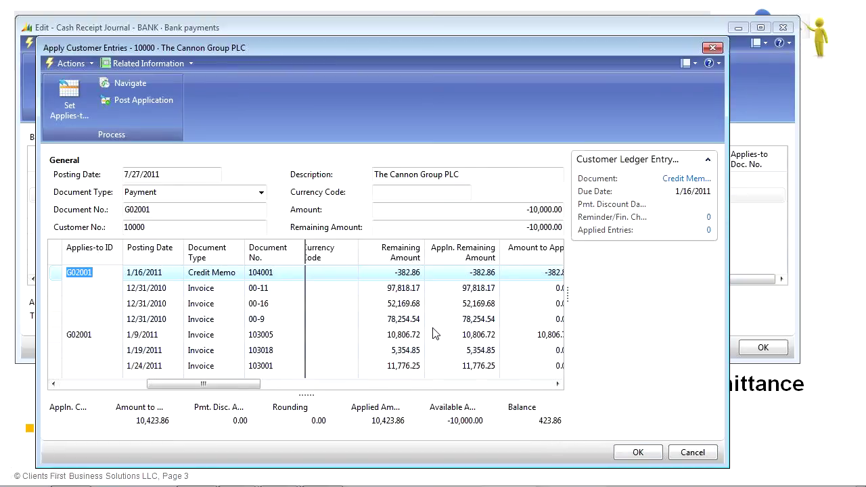
{"action": "left_click", "coordinate": [641, 455]}
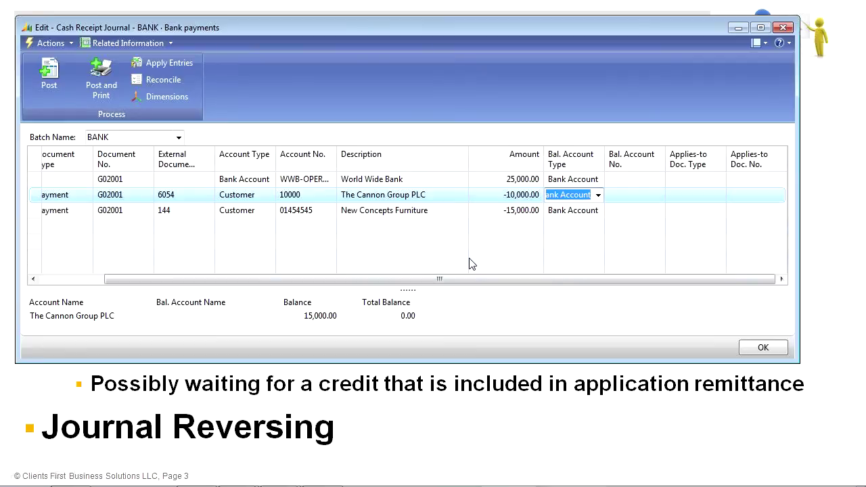
Check the BANK journal's reconciliation for the net change and balance after posting of the Revolving Credit account.
{"action": "left_click", "coordinate": [416, 210]}
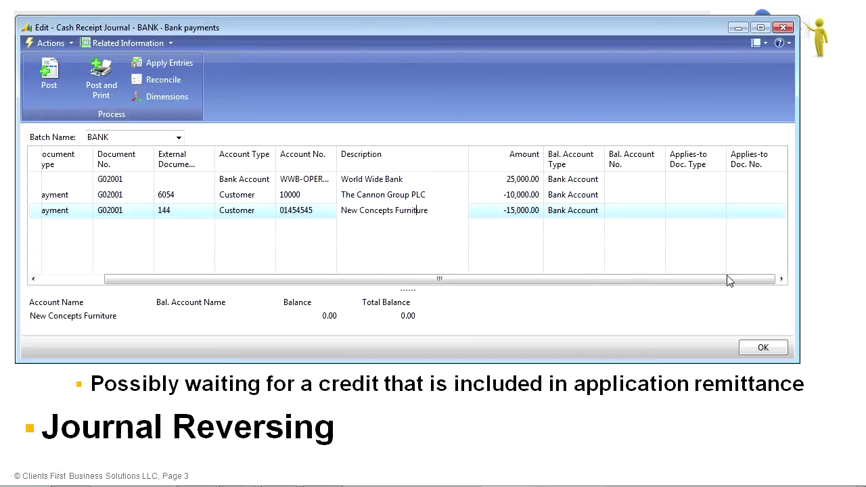
{"action": "left_click", "coordinate": [173, 80]}
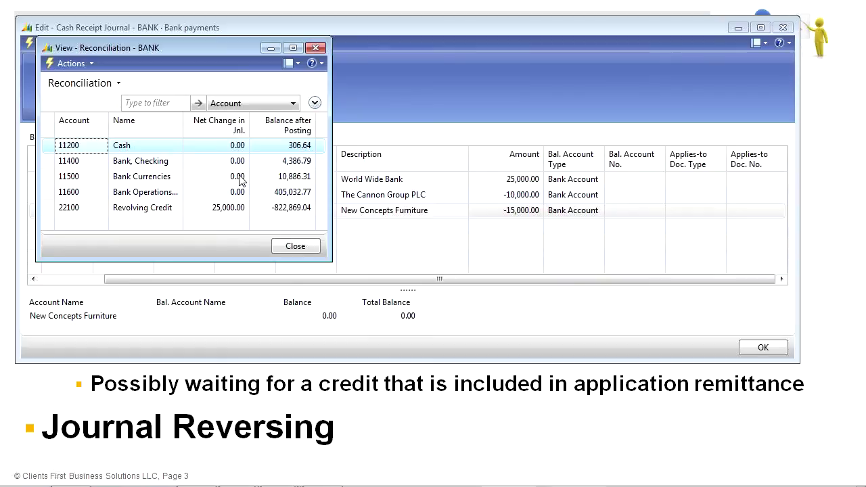
{"action": "left_click", "coordinate": [224, 208]}
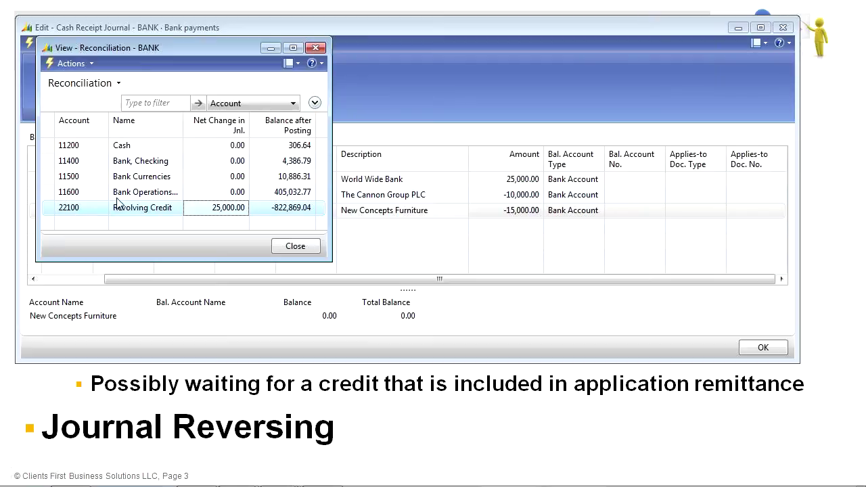
{"action": "left_click", "coordinate": [292, 246]}
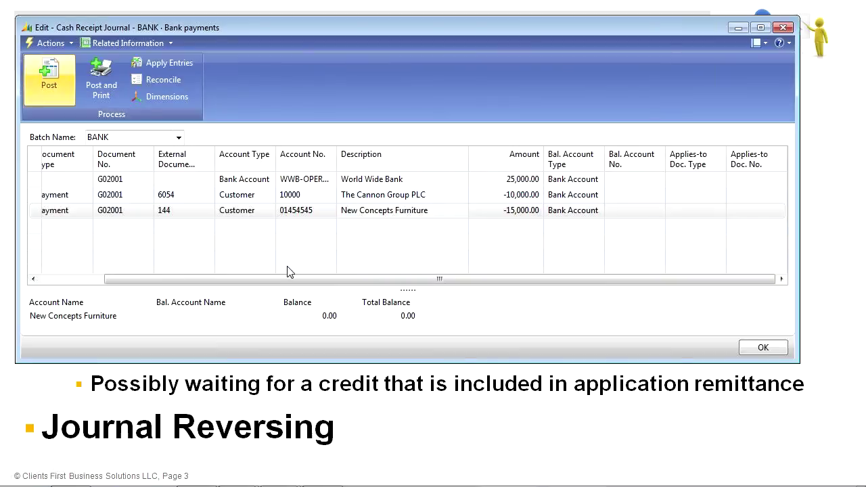
Try to post the BANK cash receipt journal lines.
{"action": "key", "text": "F9"}
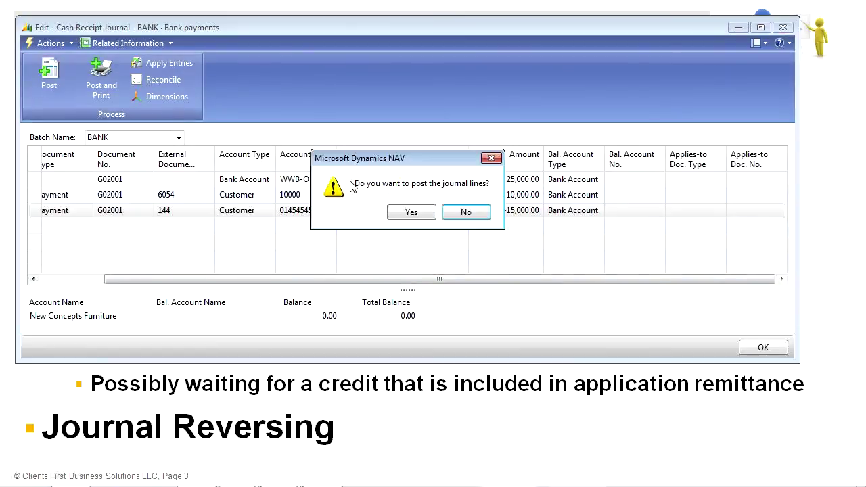
{"action": "left_click", "coordinate": [412, 214]}
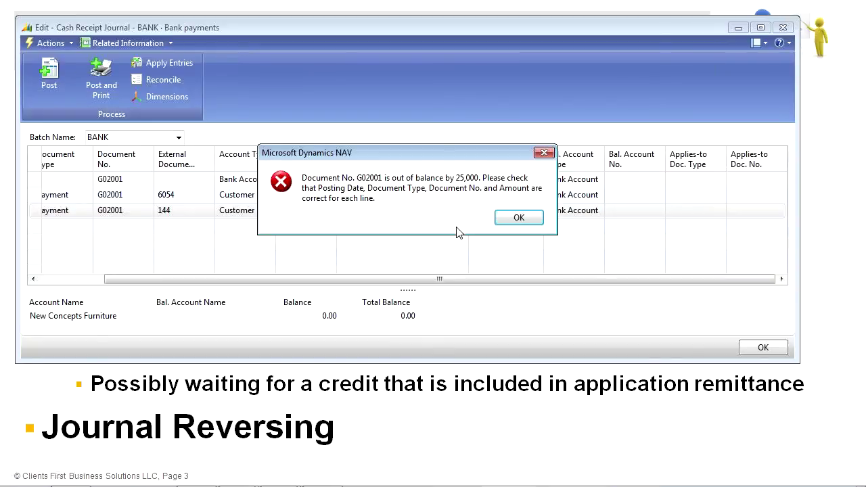
{"action": "left_click", "coordinate": [515, 219]}
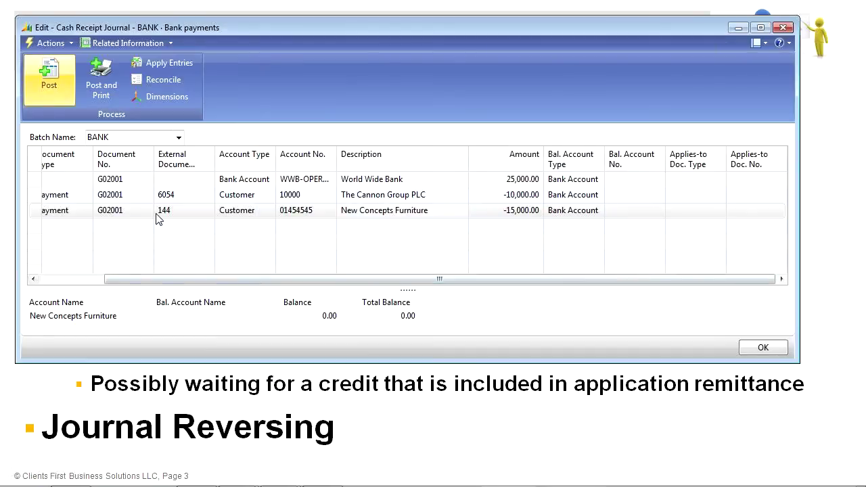
Set the document type of the World Wide Bank line to Payment, matching the two customer lines.
{"action": "left_click", "coordinate": [88, 211]}
{"action": "left_click", "coordinate": [90, 187]}
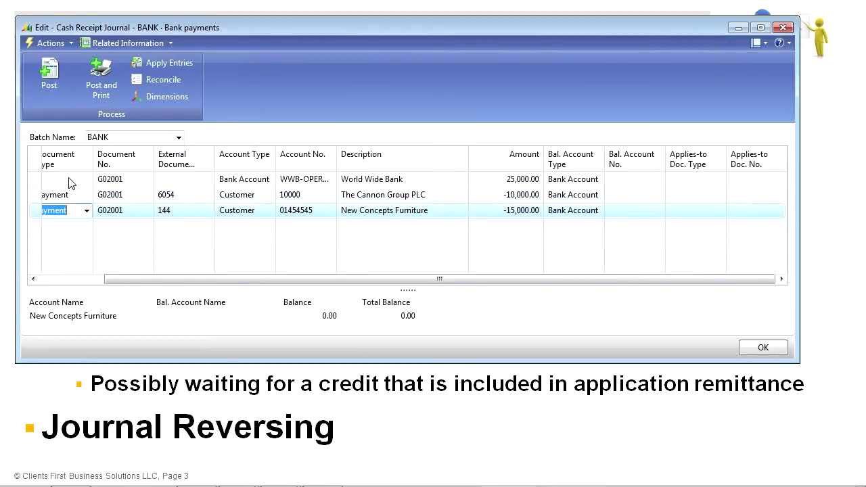
{"action": "left_click", "coordinate": [70, 183]}
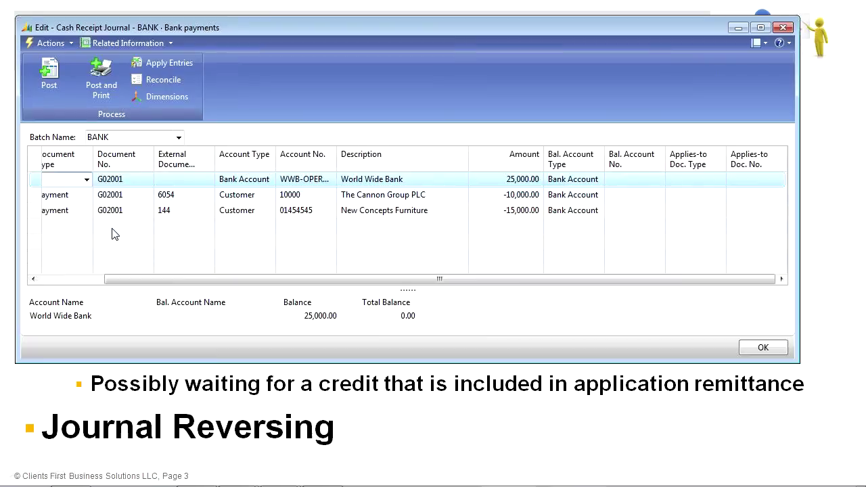
{"action": "key", "text": "Left"}
{"action": "key", "text": "Right"}
{"action": "key", "text": "Right"}
{"action": "key", "text": "Left"}
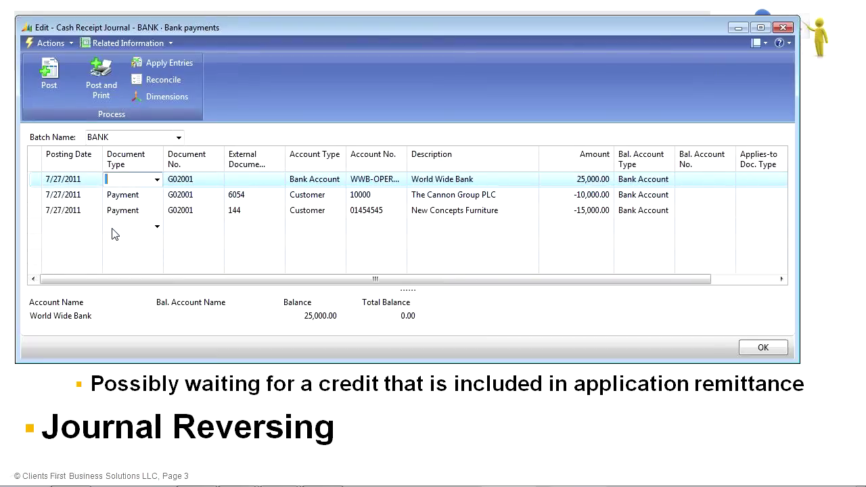
{"action": "key", "text": "Right"}
{"action": "key", "text": "Left"}
{"action": "key", "text": "Left"}
{"action": "key", "text": "Right"}
{"action": "key", "text": "Tab"}
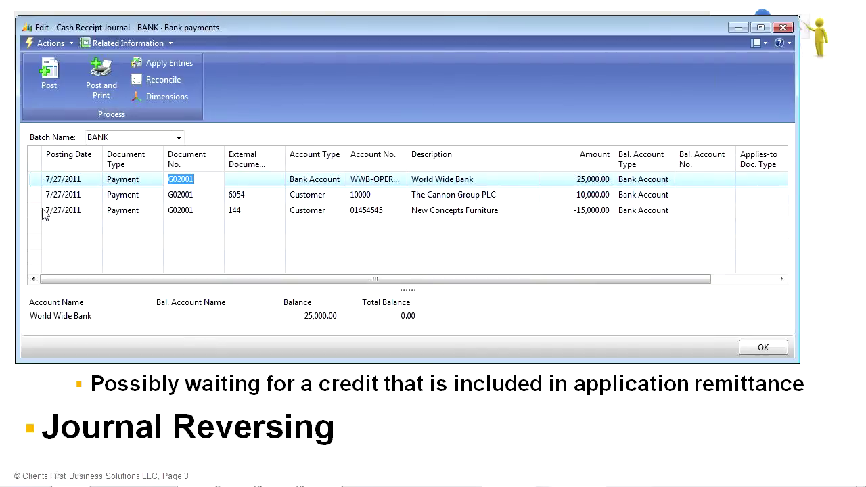
Post the BANK cash receipt journal lines with the corrected bank line.
{"action": "left_click", "coordinate": [54, 81]}
{"action": "left_click", "coordinate": [412, 214]}
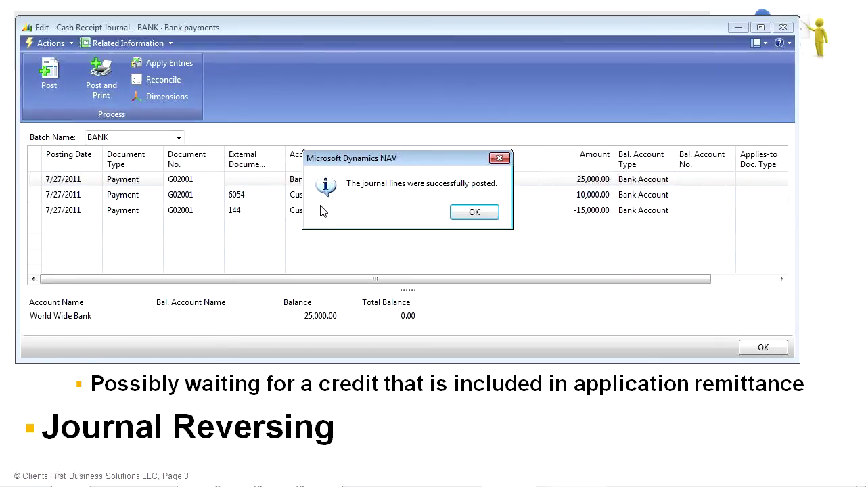
{"action": "left_click", "coordinate": [476, 212]}
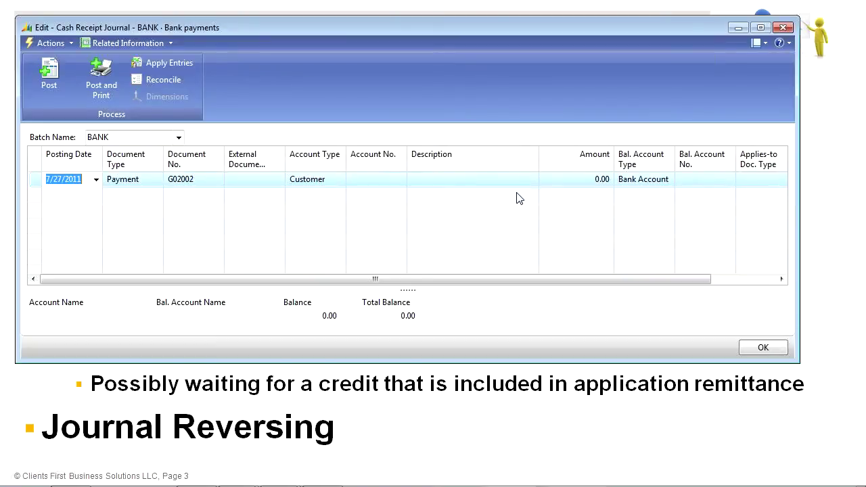
Switch to the Role Center and open The Cannon Group PLC's customer card from My Customers.
{"action": "key", "text": "alt+Tab"}
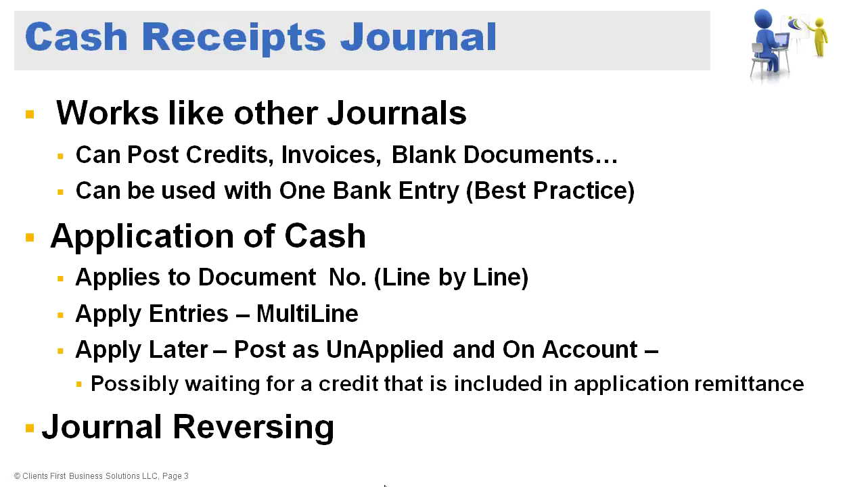
{"action": "key", "text": "alt+Tab"}
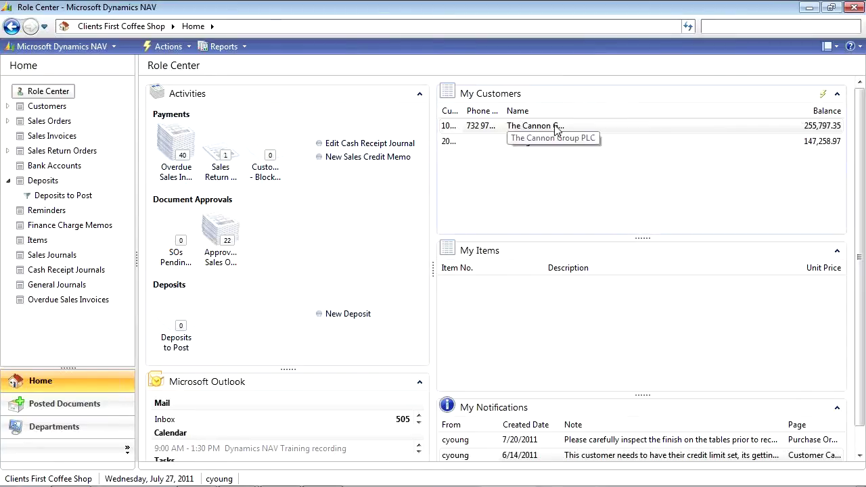
{"action": "left_click", "coordinate": [828, 130]}
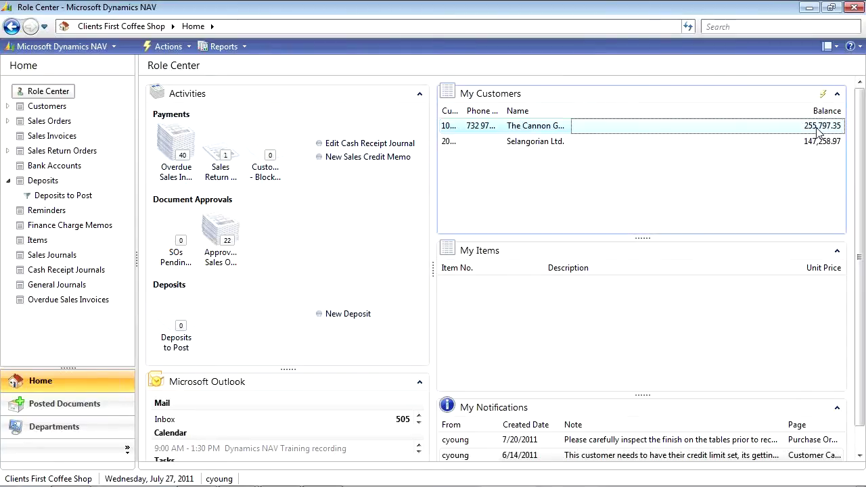
{"action": "double_click", "coordinate": [526, 128]}
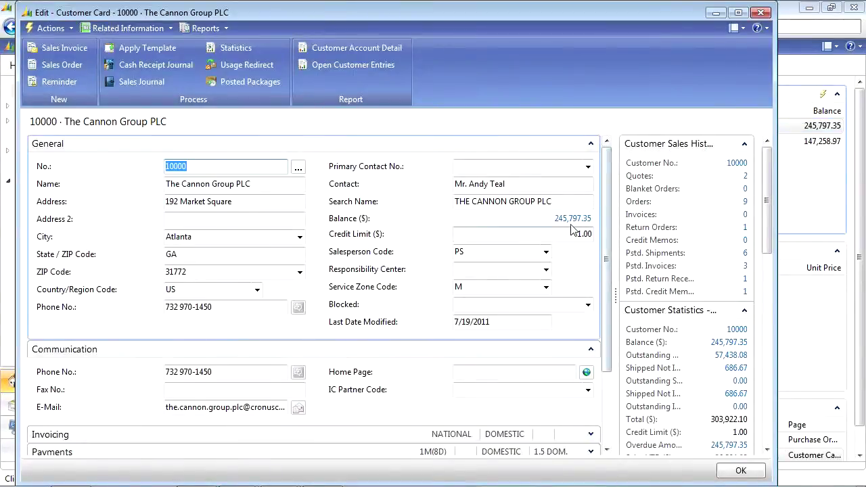
Drill down into the customer's balance and review the remaining amounts of the open ledger entries in an enlarged window.
{"action": "left_click", "coordinate": [566, 219]}
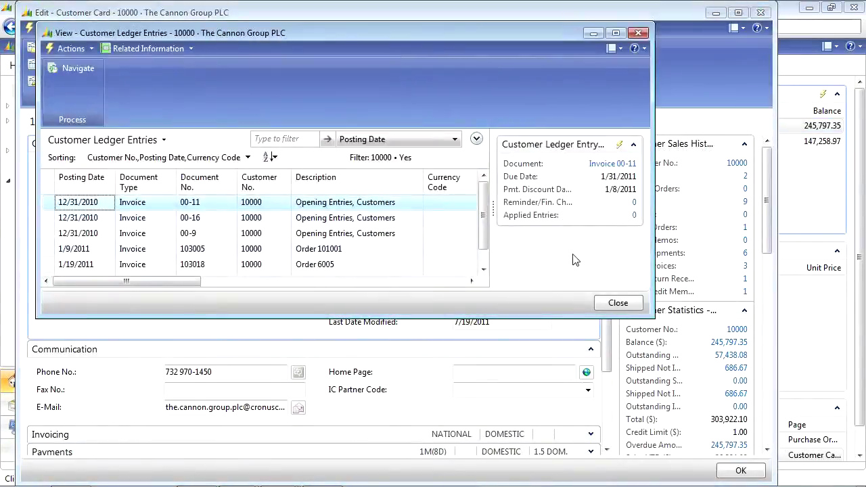
{"action": "left_click_drag", "start_coordinate": [652, 316], "coordinate": [815, 440]}
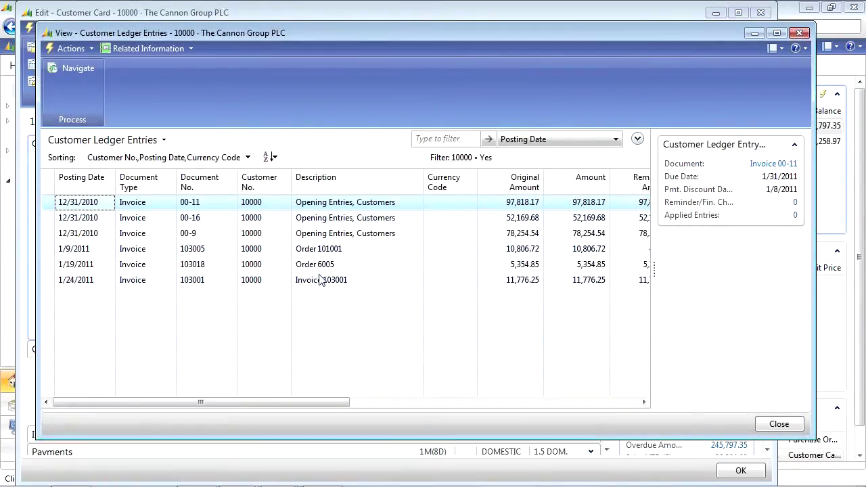
{"action": "left_click_drag", "start_coordinate": [271, 402], "coordinate": [301, 405]}
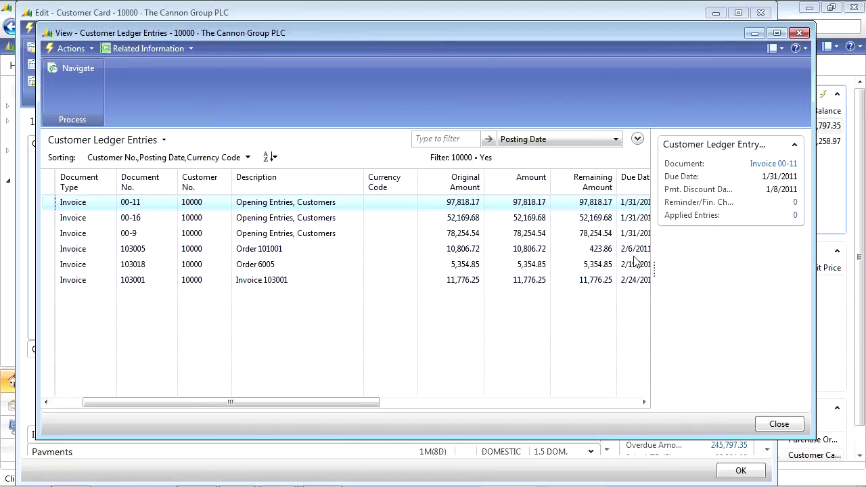
Examine the detailed entries behind invoice 103005's remaining amount and return to the customer card.
{"action": "left_click", "coordinate": [606, 251]}
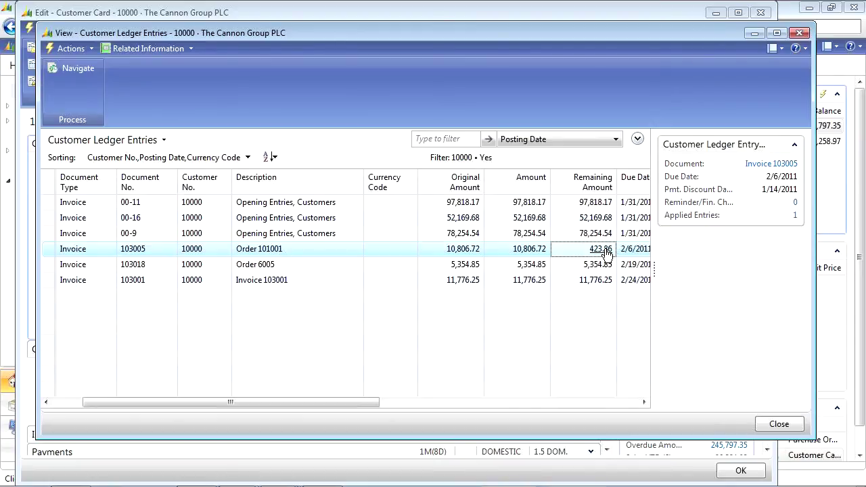
{"action": "left_click", "coordinate": [602, 249]}
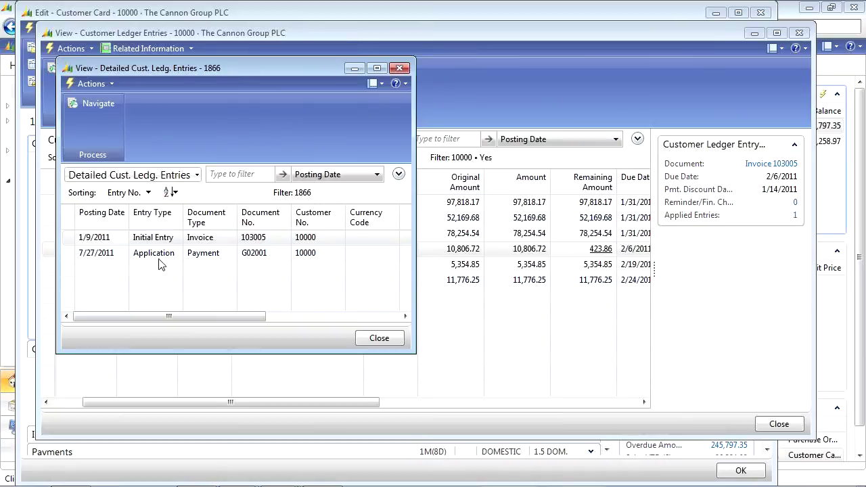
{"action": "left_click_drag", "start_coordinate": [208, 318], "coordinate": [279, 314]}
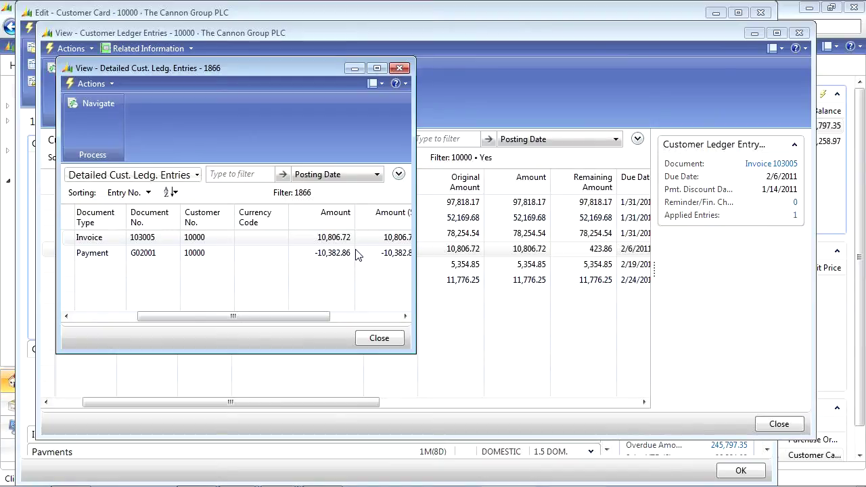
{"action": "left_click", "coordinate": [398, 69]}
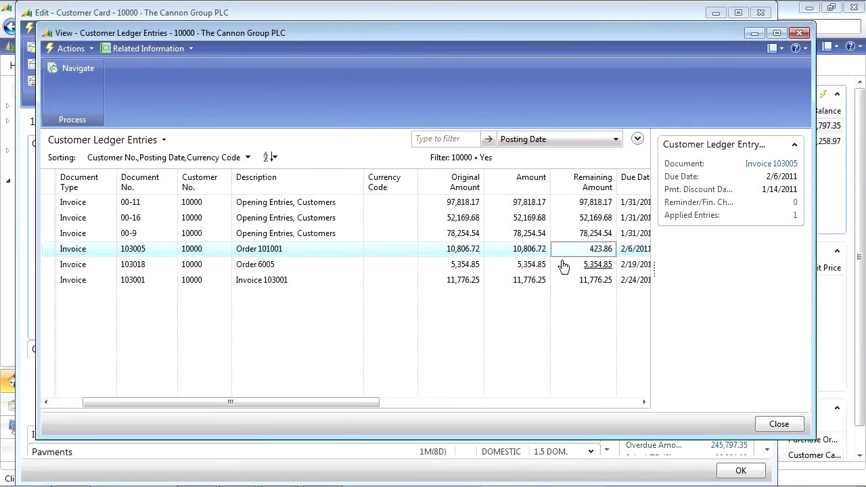
{"action": "key", "text": "Escape"}
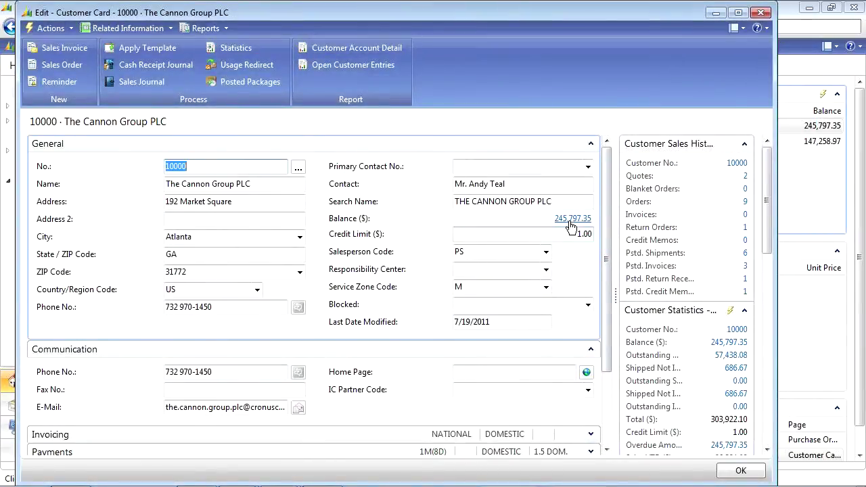
Open the complete customer ledger entries for The Cannon Group PLC and review the remaining amounts through payment G02001.
{"action": "left_click", "coordinate": [125, 28]}
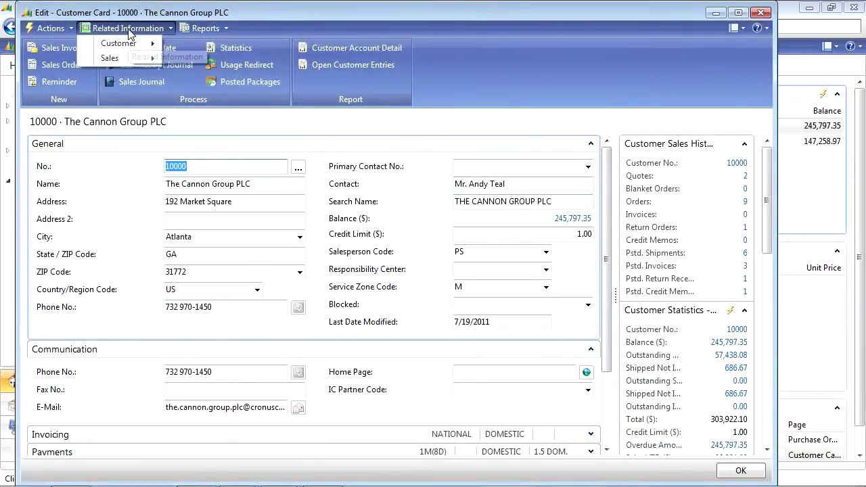
{"action": "mouse_move", "coordinate": [133, 52]}
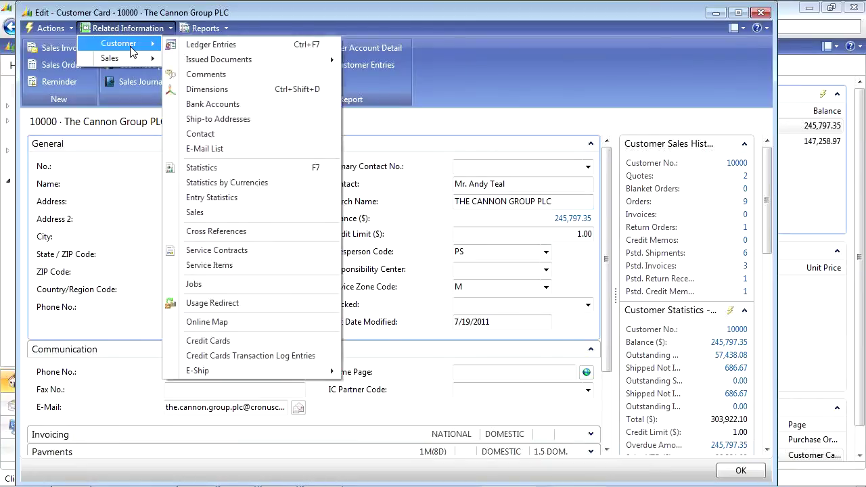
{"action": "left_click", "coordinate": [237, 48]}
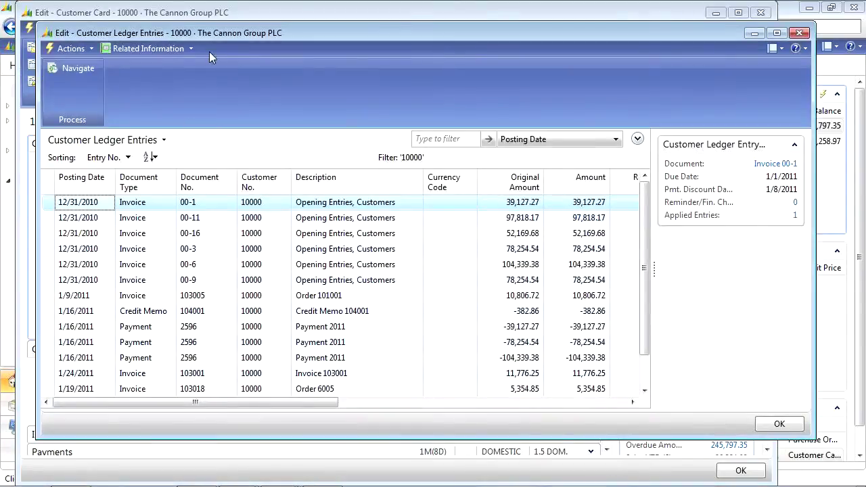
{"action": "scroll", "coordinate": [643, 298], "scroll_direction": "down", "scroll_amount": 1}
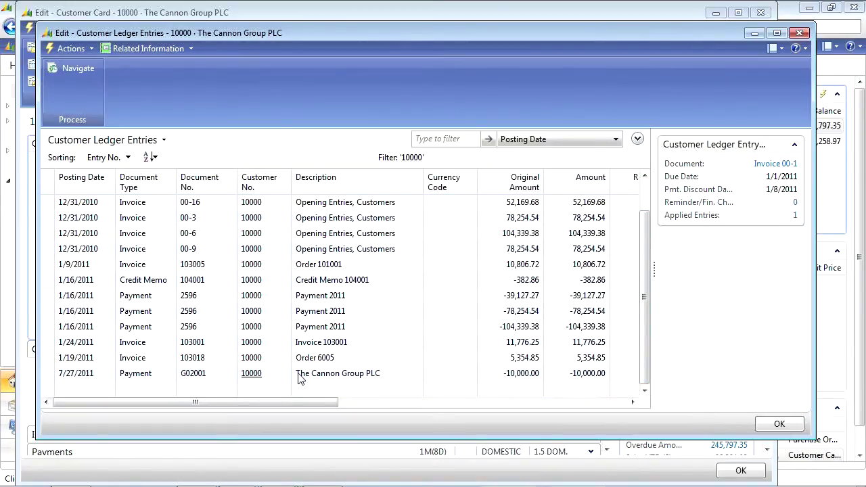
{"action": "left_click_drag", "start_coordinate": [286, 402], "coordinate": [341, 407]}
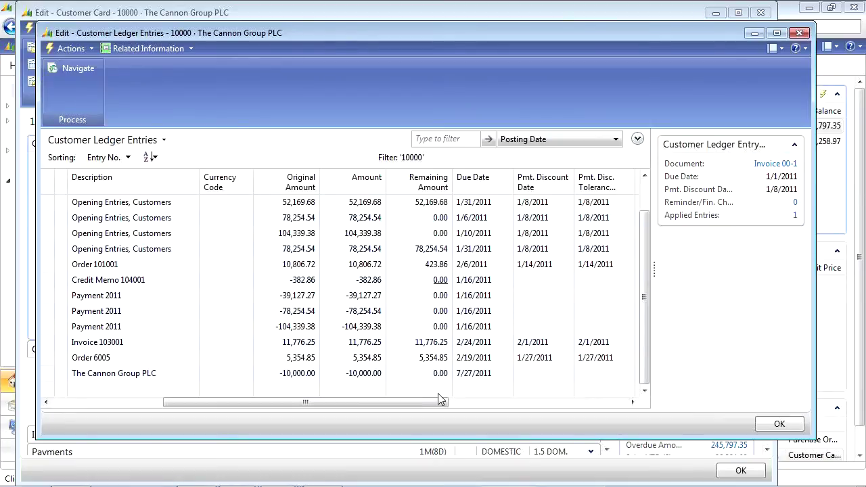
{"action": "left_click_drag", "start_coordinate": [417, 403], "coordinate": [492, 404]}
Inspect the detailed entries of payment G02001 and the Unapply Entries function without running it, and return to the Role Center.
{"action": "left_click", "coordinate": [284, 374]}
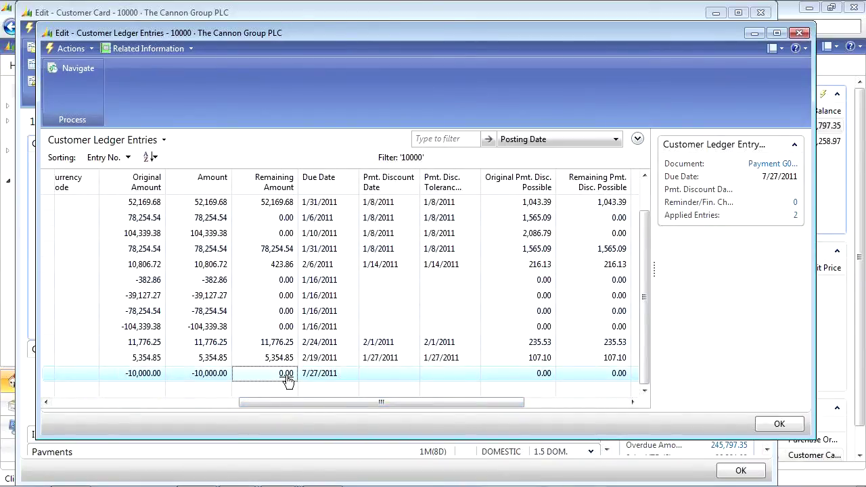
{"action": "left_click", "coordinate": [286, 375]}
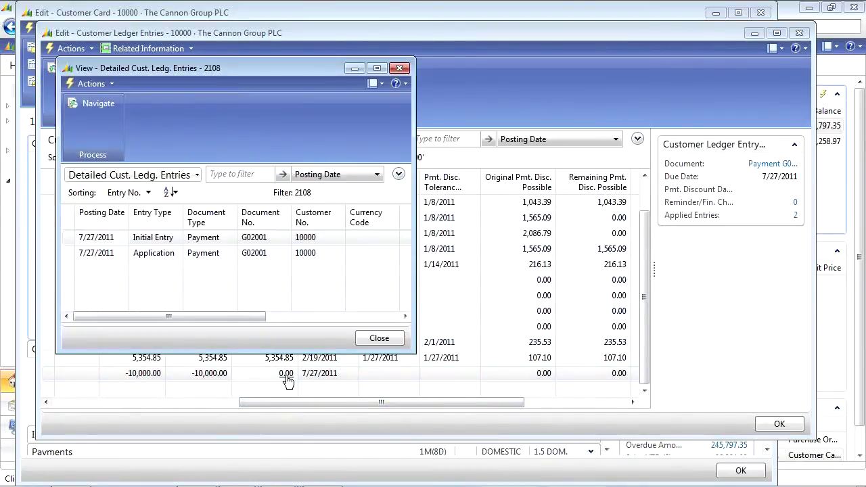
{"action": "left_click_drag", "start_coordinate": [241, 316], "coordinate": [207, 313]}
{"action": "left_click", "coordinate": [85, 83]}
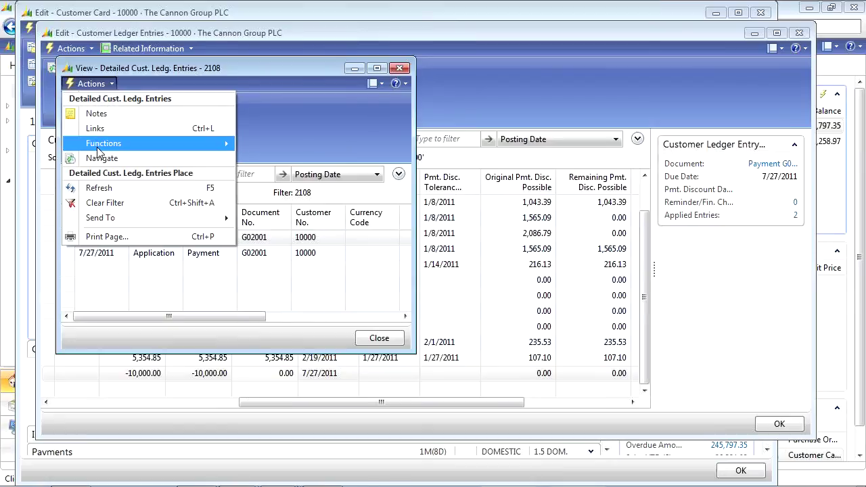
{"action": "mouse_move", "coordinate": [98, 148]}
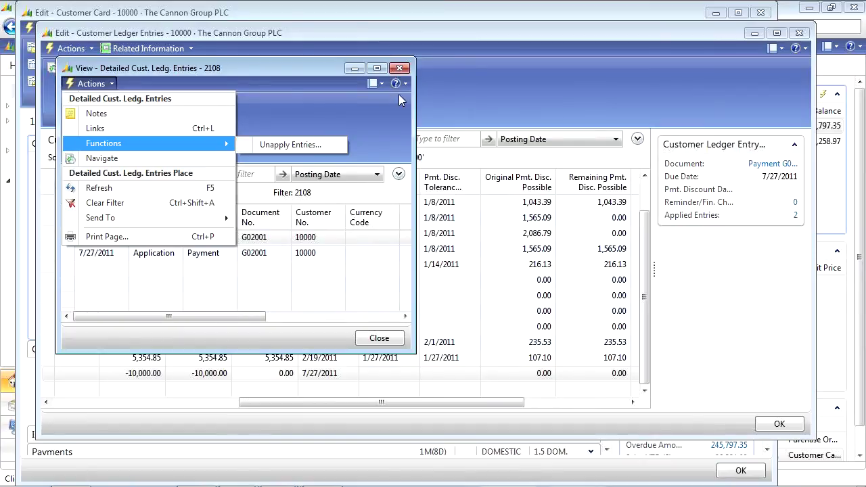
{"action": "left_click", "coordinate": [400, 68]}
{"action": "left_click", "coordinate": [400, 68]}
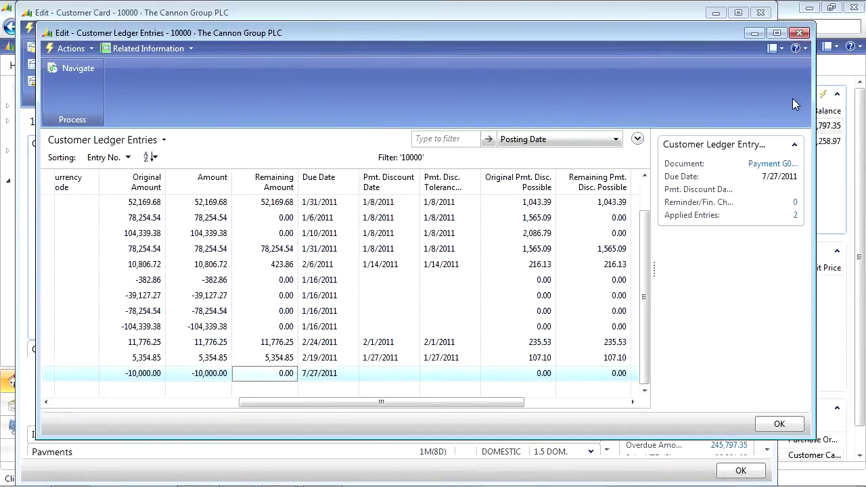
{"action": "left_click", "coordinate": [800, 32]}
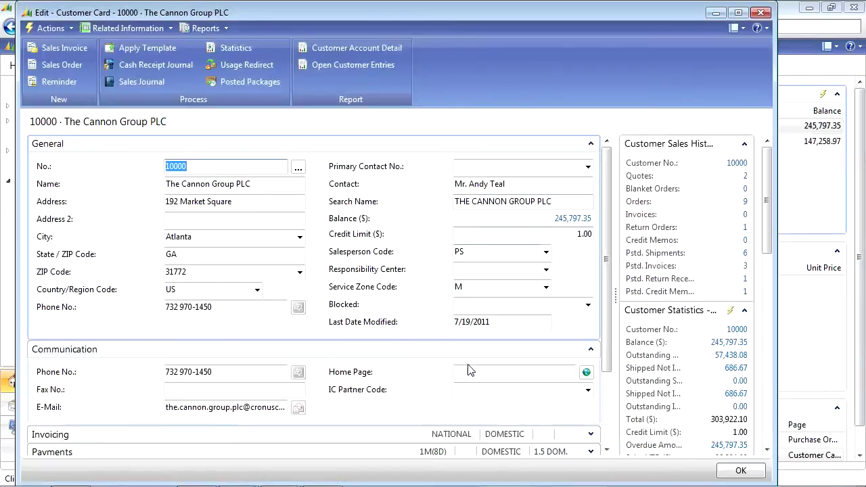
{"action": "key", "text": "Escape"}
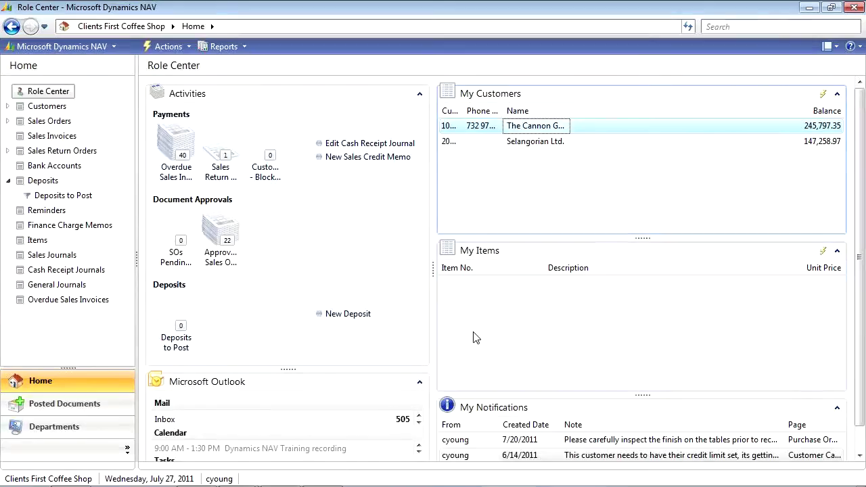
{"action": "key", "text": "alt+Tab"}
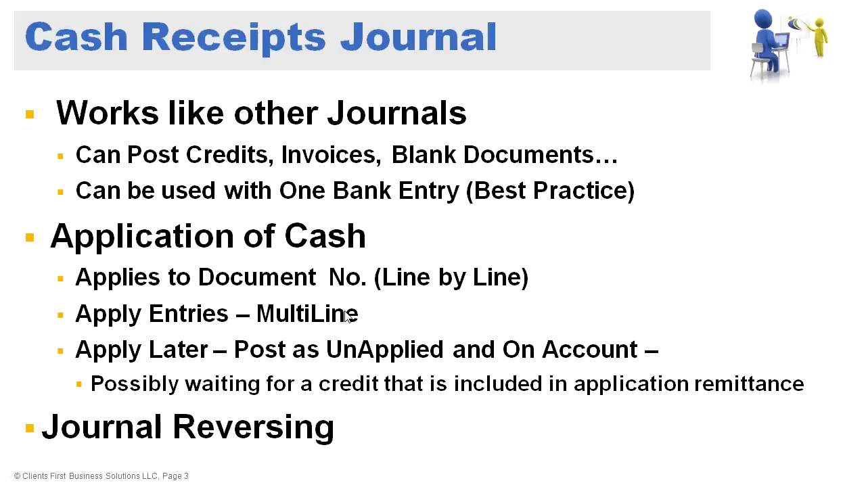
{"action": "left_click", "coordinate": [679, 298]}
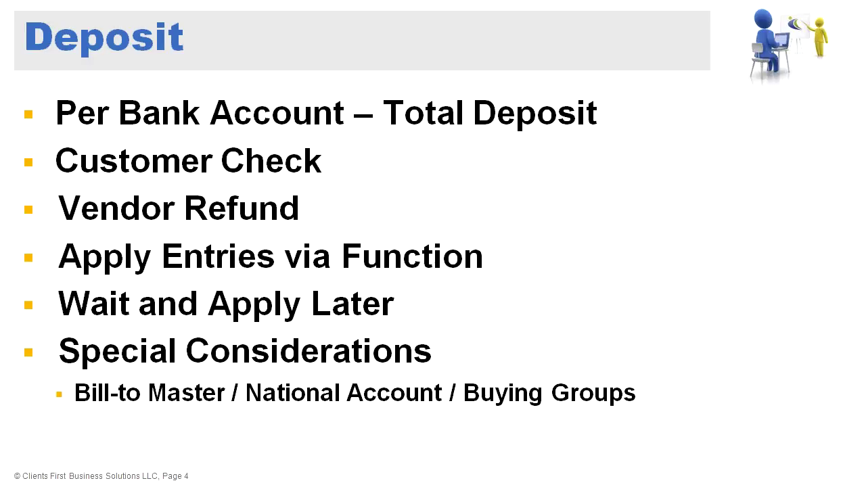
Switch to Dynamics NAV, examine the document type options in the BANK cash receipt journal, and close the journal without adding a line.
{"action": "key", "text": "alt+Tab"}
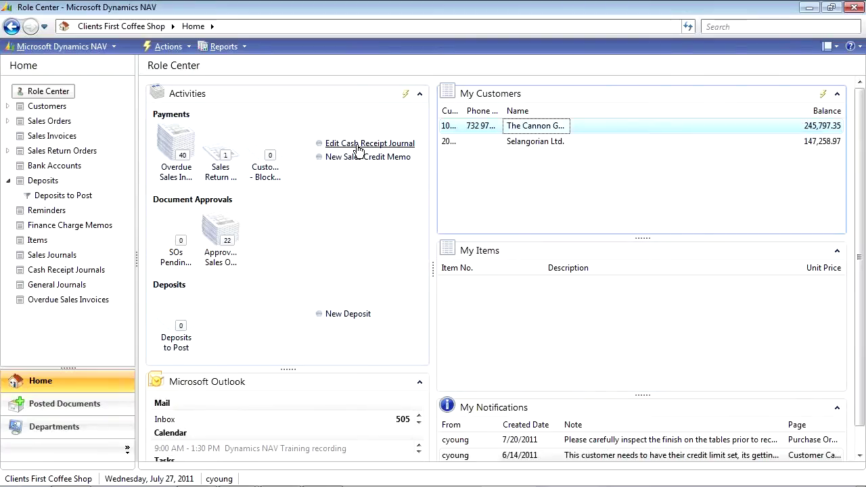
{"action": "left_click", "coordinate": [359, 144]}
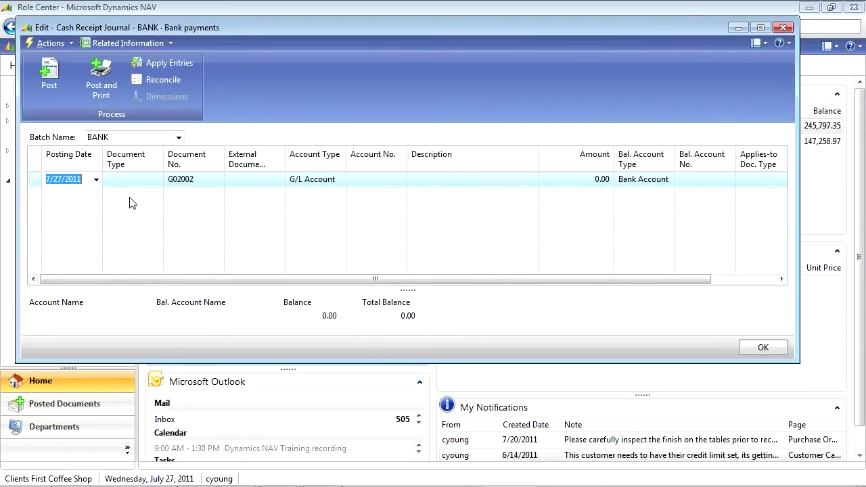
{"action": "key", "text": "Tab"}
{"action": "left_click", "coordinate": [156, 179]}
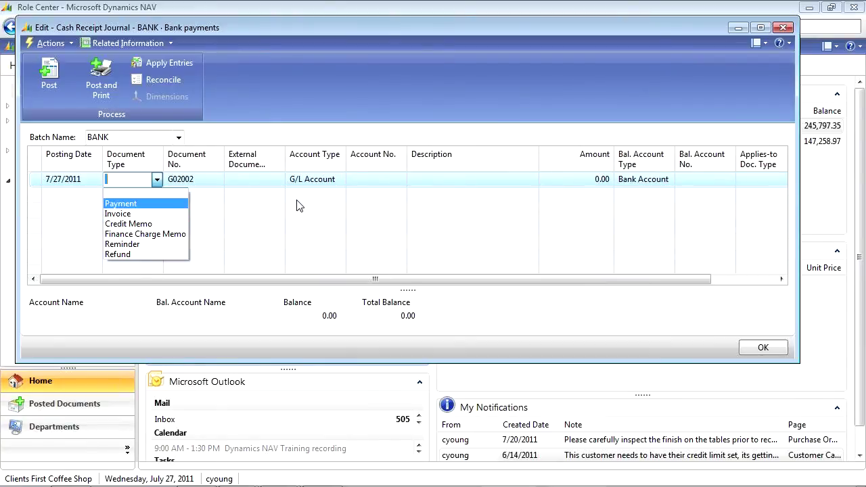
{"action": "left_click", "coordinate": [784, 29]}
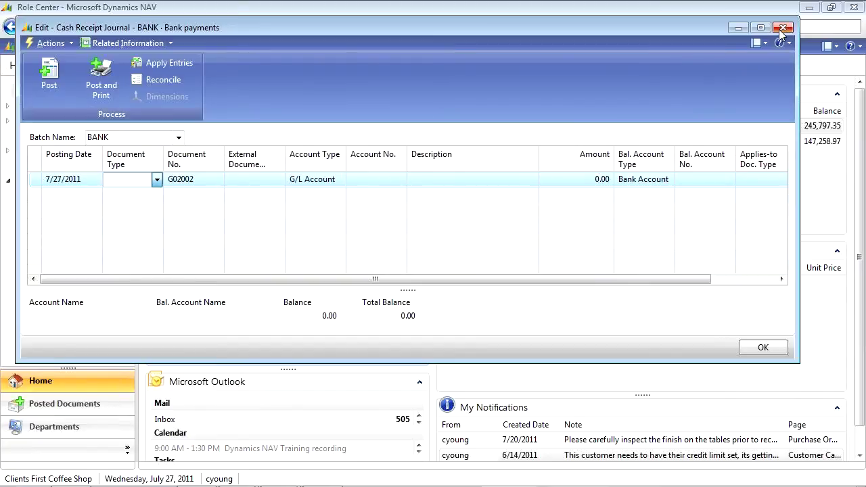
{"action": "left_click", "coordinate": [784, 28]}
{"action": "key", "text": "alt+Tab"}
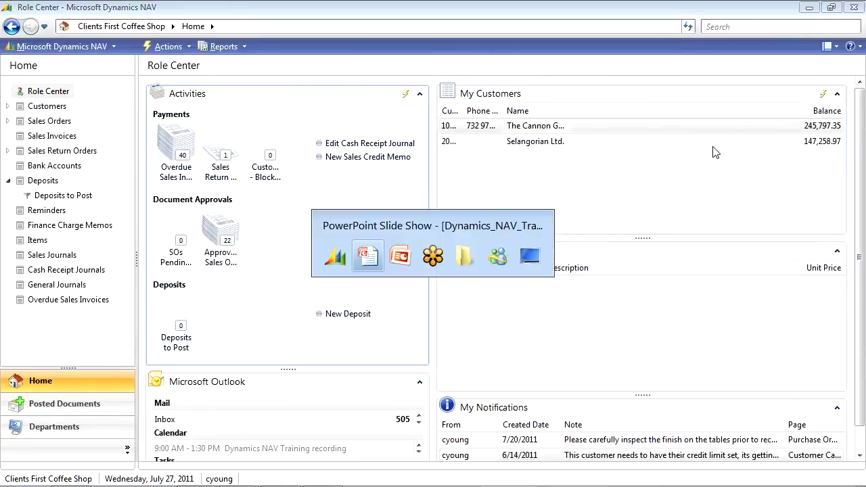
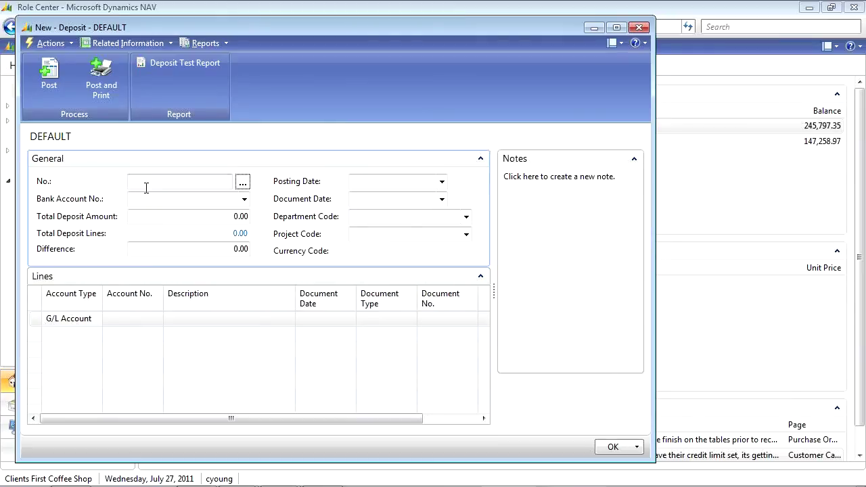
Try to create a new deposit in the DEFAULT journal batch, check the available deposit functions, and discard the record.
{"action": "left_click", "coordinate": [185, 202]}
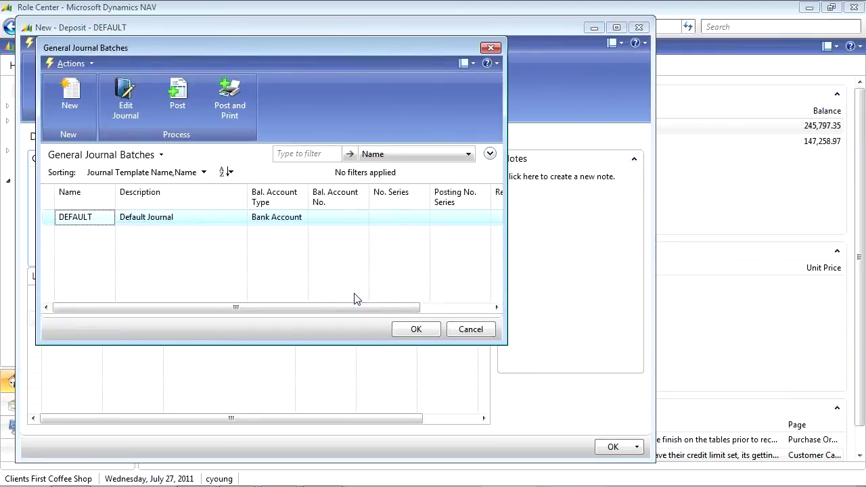
{"action": "left_click", "coordinate": [414, 329]}
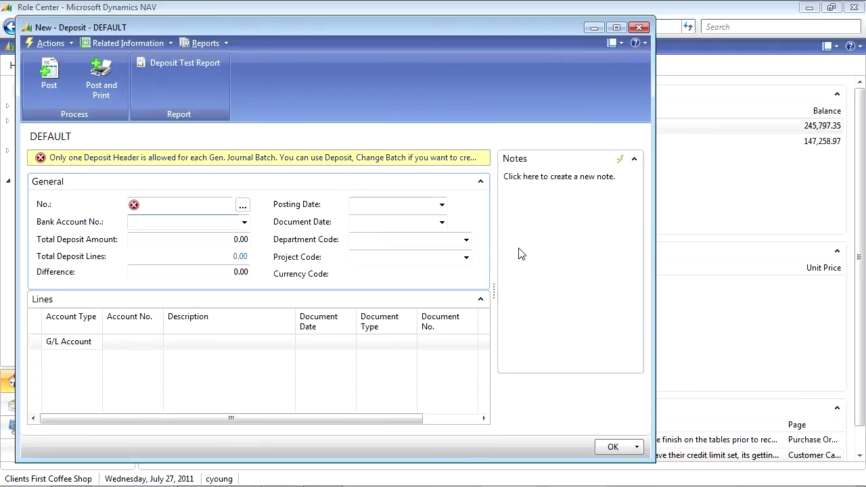
{"action": "left_click", "coordinate": [50, 43]}
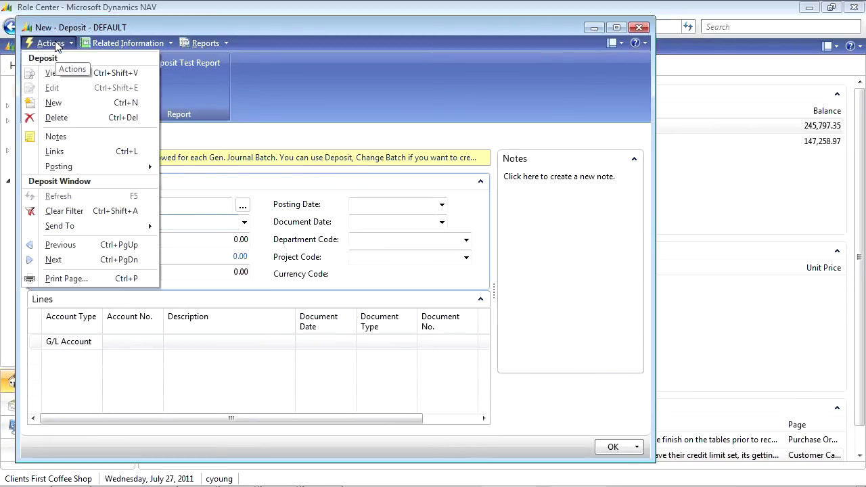
{"action": "left_click", "coordinate": [51, 43]}
{"action": "left_click", "coordinate": [136, 46]}
{"action": "mouse_move", "coordinate": [136, 59]}
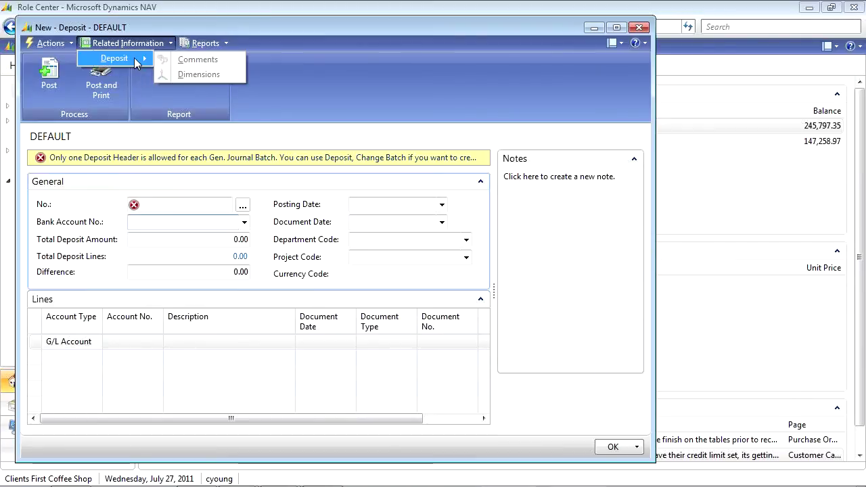
{"action": "left_click", "coordinate": [291, 85]}
{"action": "key", "text": "Escape"}
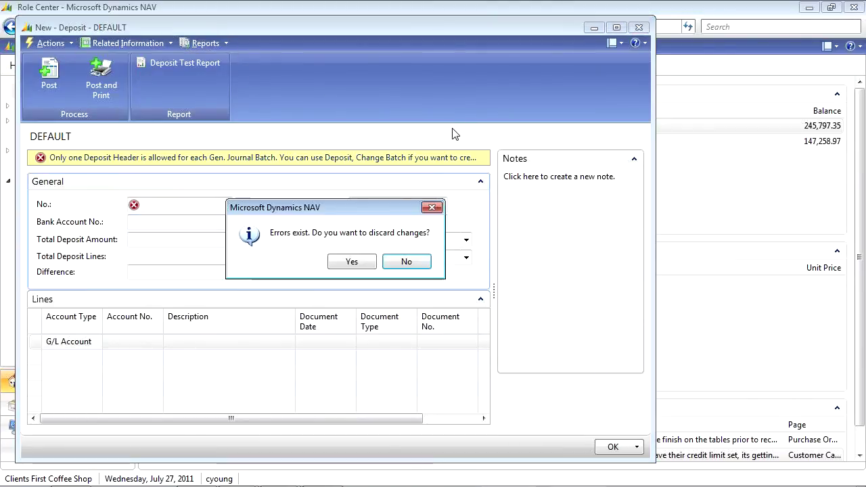
{"action": "left_click", "coordinate": [352, 262]}
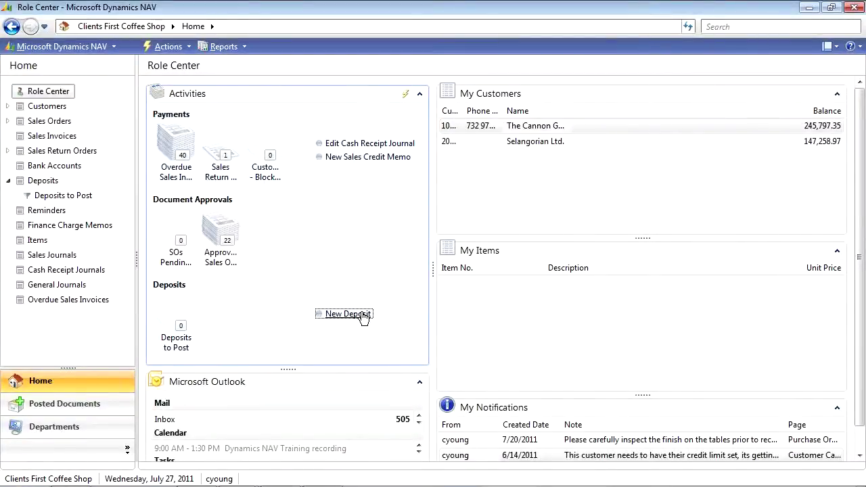
Open the existing deposit BDEP01001 for editing from the Cash Management deposits list under Financial Management.
{"action": "left_click", "coordinate": [180, 334]}
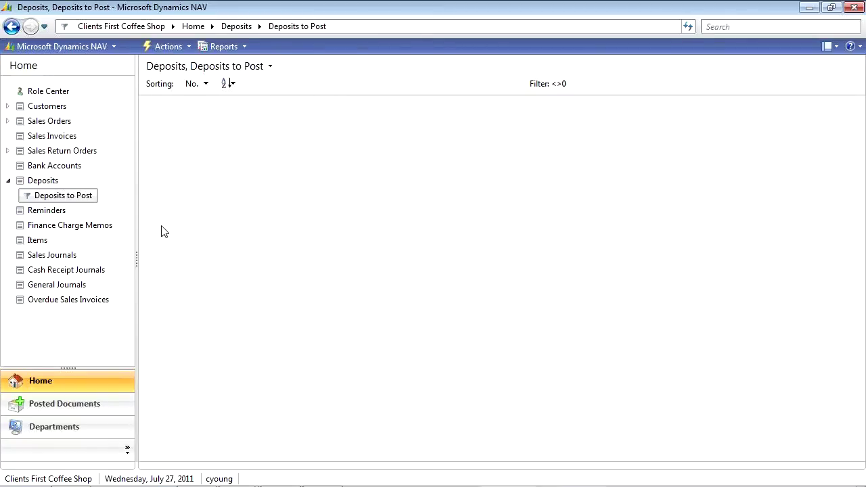
{"action": "left_click", "coordinate": [90, 430]}
{"action": "left_click", "coordinate": [68, 107]}
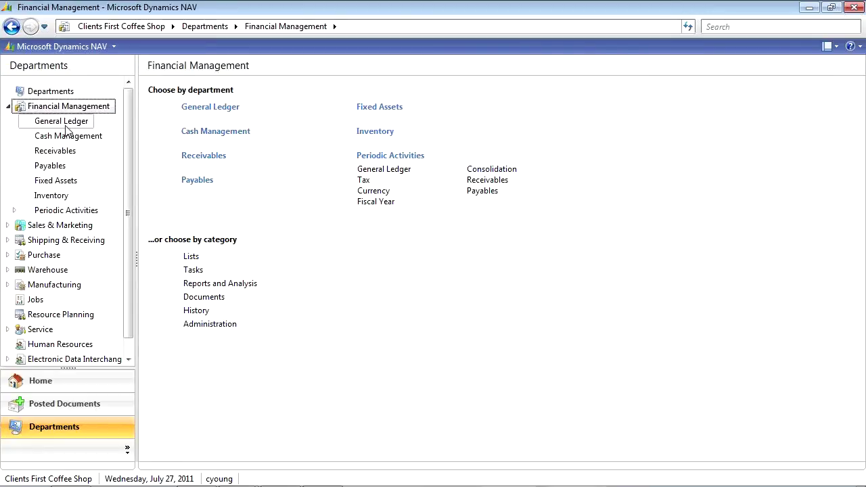
{"action": "left_click", "coordinate": [70, 136]}
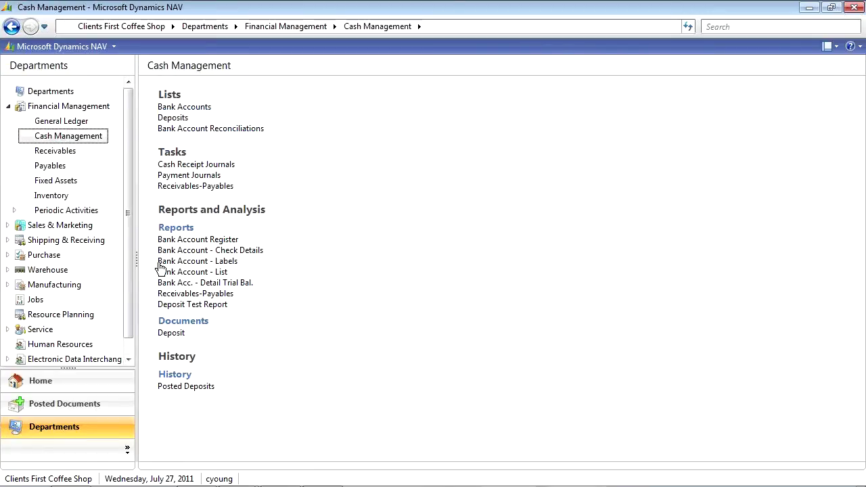
{"action": "left_click", "coordinate": [174, 119]}
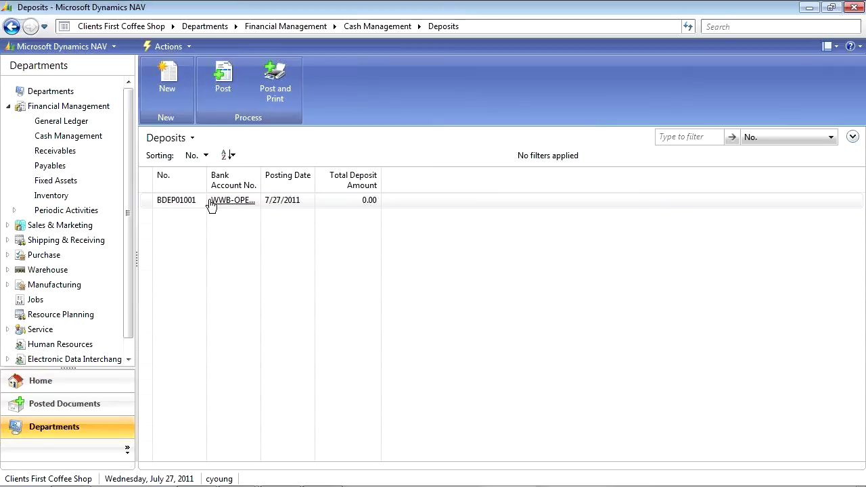
{"action": "double_click", "coordinate": [178, 203]}
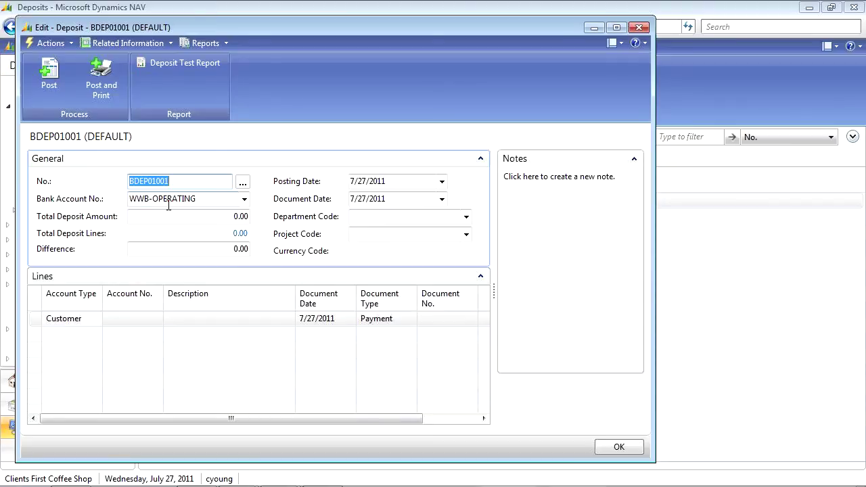
{"action": "left_click_drag", "start_coordinate": [648, 463], "coordinate": [719, 459]}
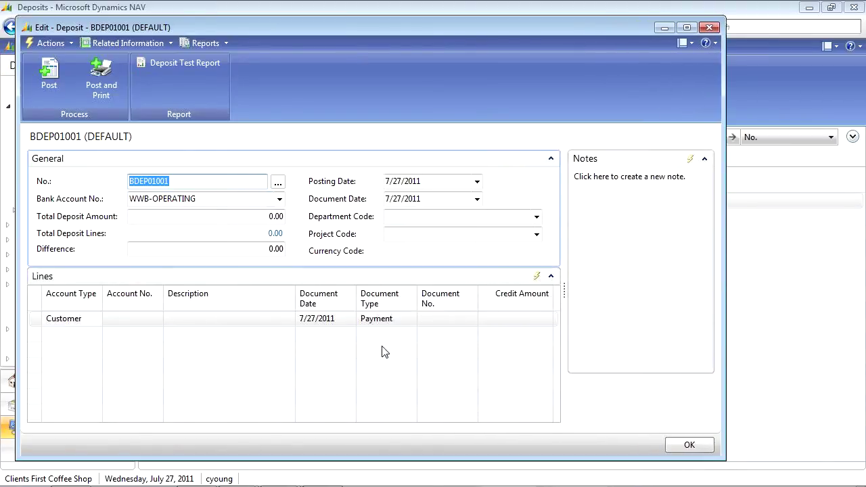
Set the total deposit amount of deposit BDEP01001 to 35,000.00.
{"action": "left_click", "coordinate": [231, 204]}
{"action": "left_click", "coordinate": [213, 218]}
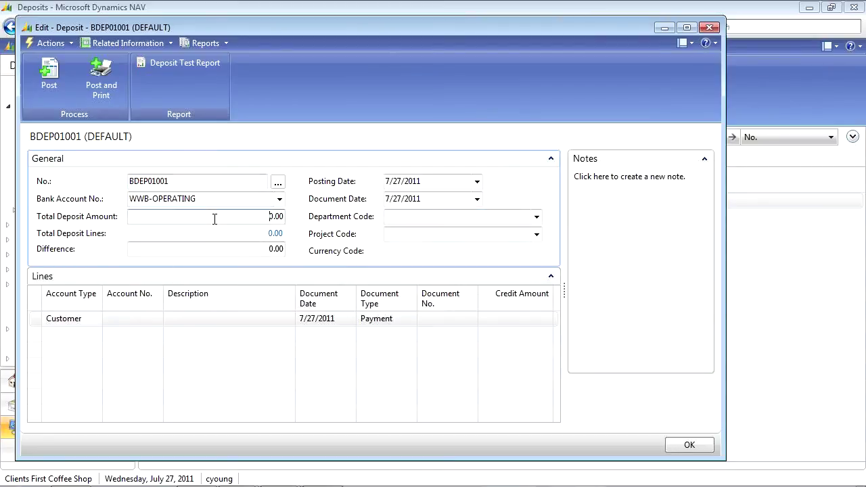
{"action": "double_click", "coordinate": [254, 215]}
{"action": "type", "text": "35,00"}
{"action": "key", "text": "Tab"}
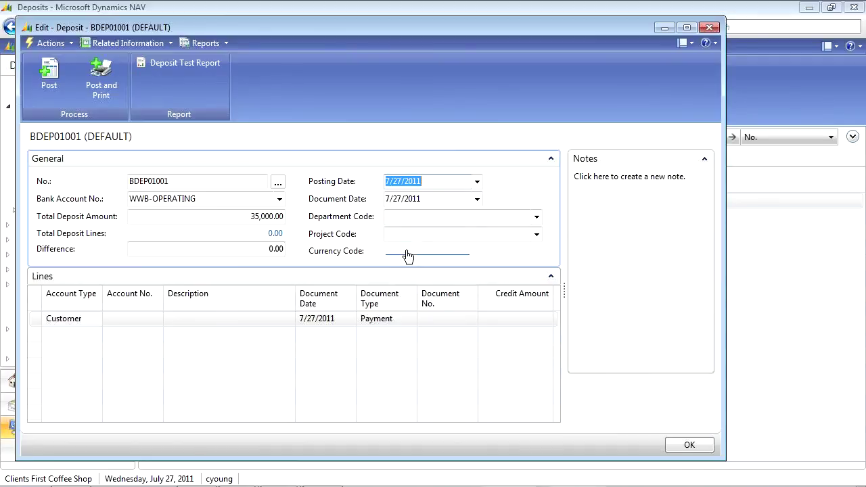
Set the first deposit line's account type to Customer and choose The Cannon Group PLC as its account.
{"action": "left_click", "coordinate": [97, 321]}
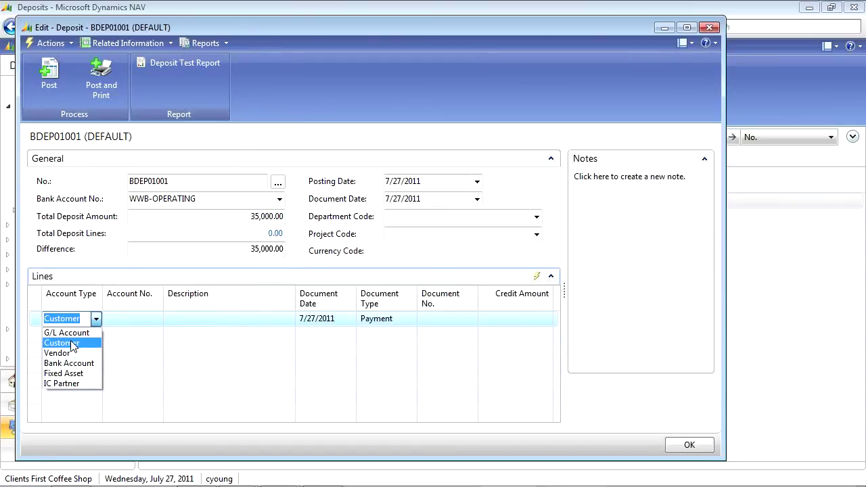
{"action": "left_click", "coordinate": [71, 344]}
{"action": "left_click", "coordinate": [143, 322]}
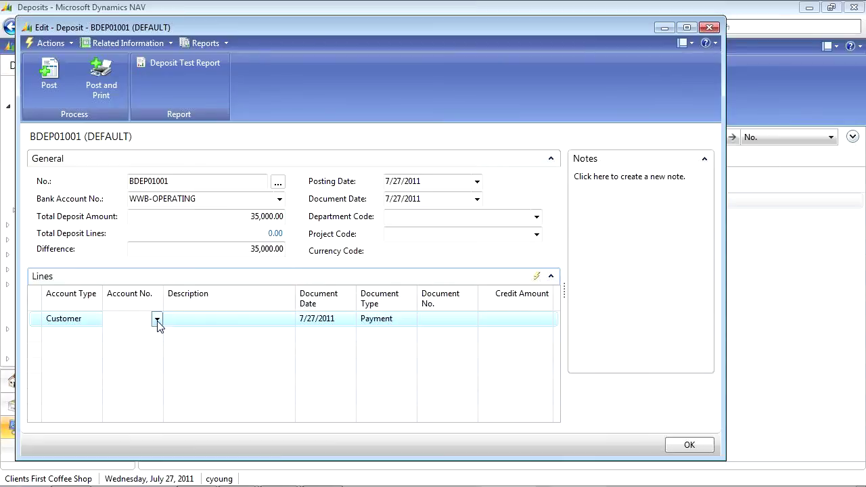
{"action": "left_click", "coordinate": [157, 320]}
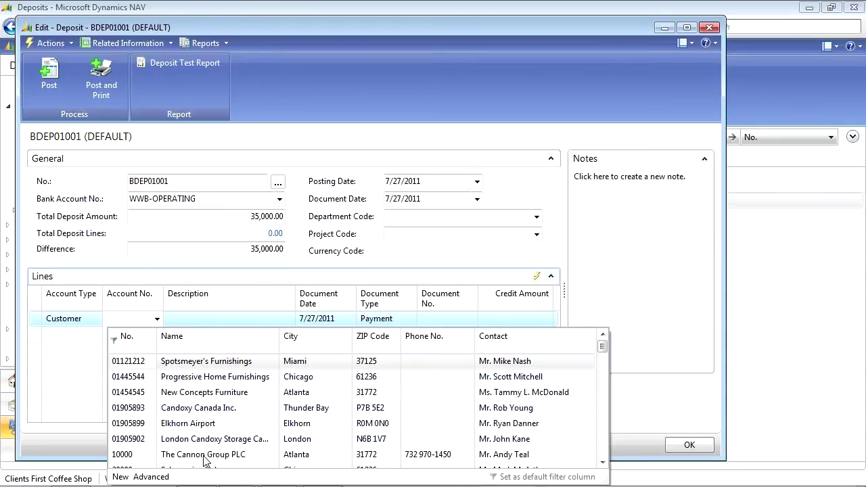
{"action": "left_click", "coordinate": [204, 460]}
{"action": "key", "text": "Tab"}
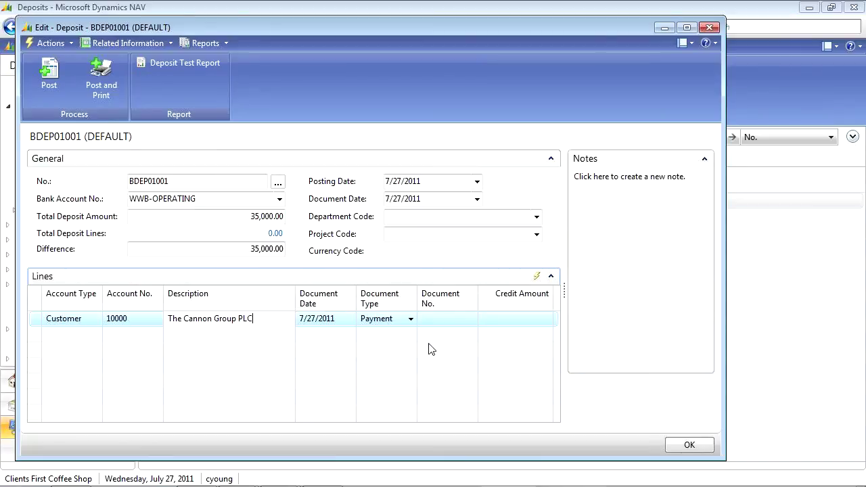
Choose Payment as the deposit line's document type and enter 5556 as its document number.
{"action": "left_click", "coordinate": [409, 321]}
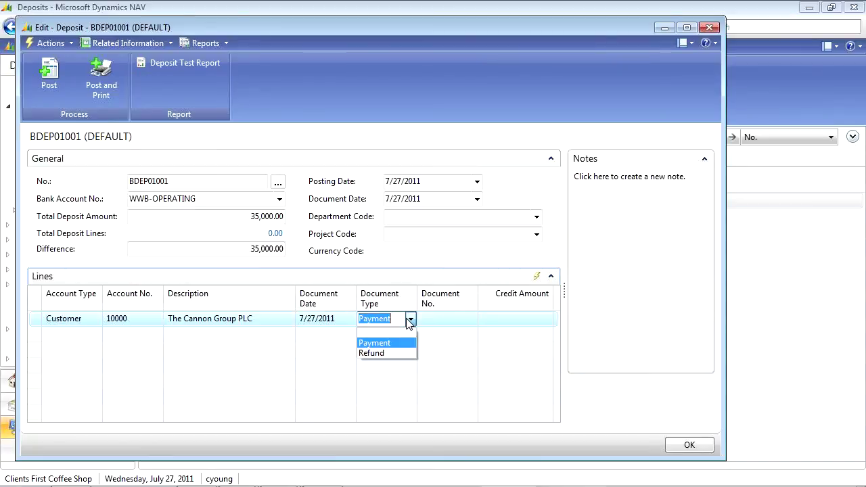
{"action": "left_click", "coordinate": [380, 344]}
{"action": "left_click", "coordinate": [455, 318]}
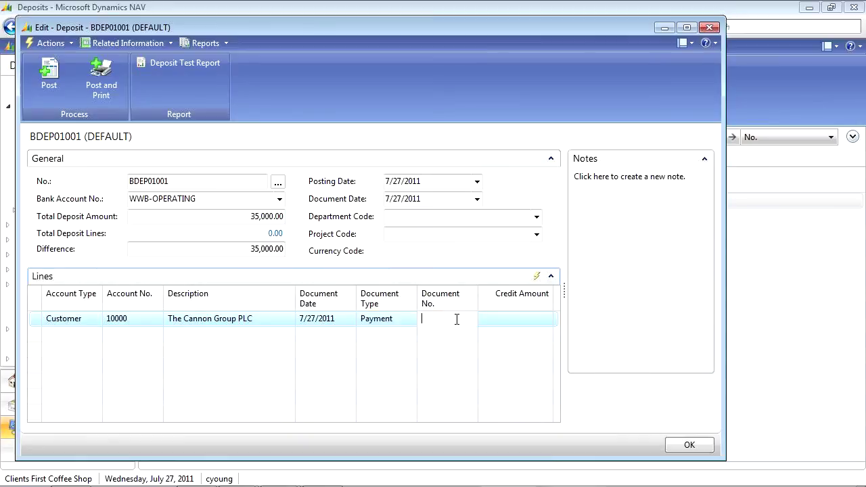
{"action": "type", "text": "5556"}
{"action": "key", "text": "Tab"}
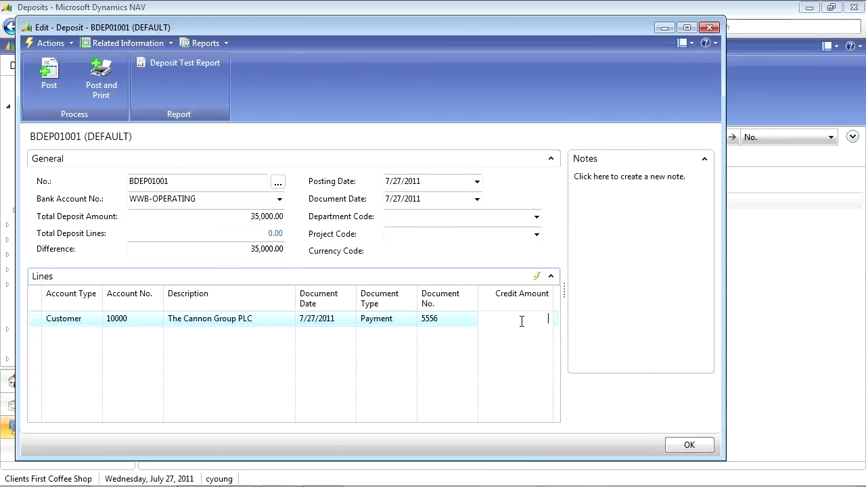
Apply payment 5556 on the deposit line to The Cannon Group PLC's open invoices 103005 and 103018.
{"action": "left_click", "coordinate": [537, 278]}
{"action": "mouse_move", "coordinate": [550, 293]}
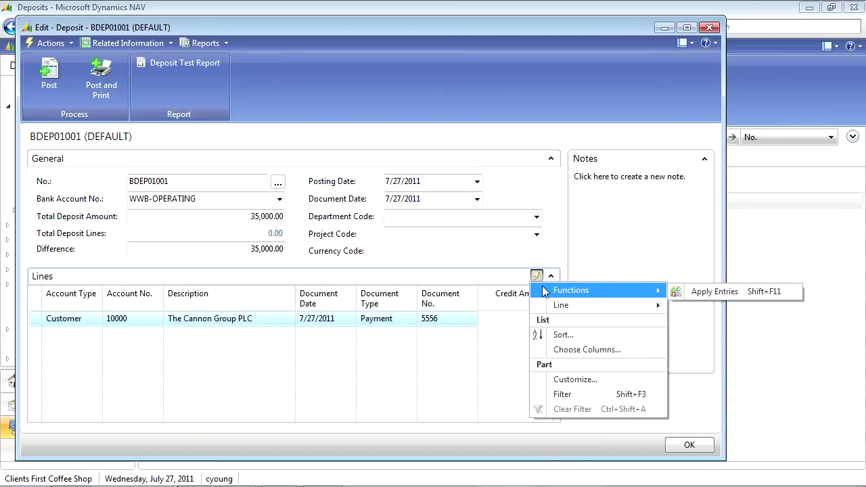
{"action": "left_click", "coordinate": [755, 292]}
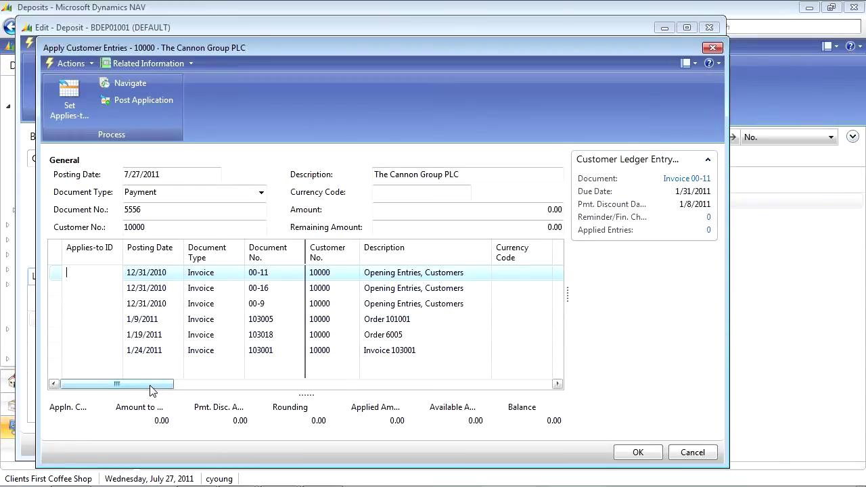
{"action": "left_click_drag", "start_coordinate": [150, 387], "coordinate": [242, 386]}
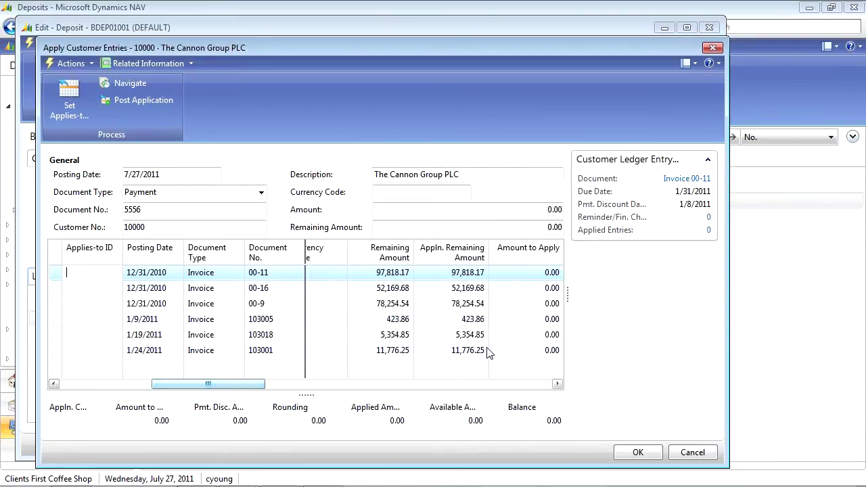
{"action": "left_click", "coordinate": [195, 322]}
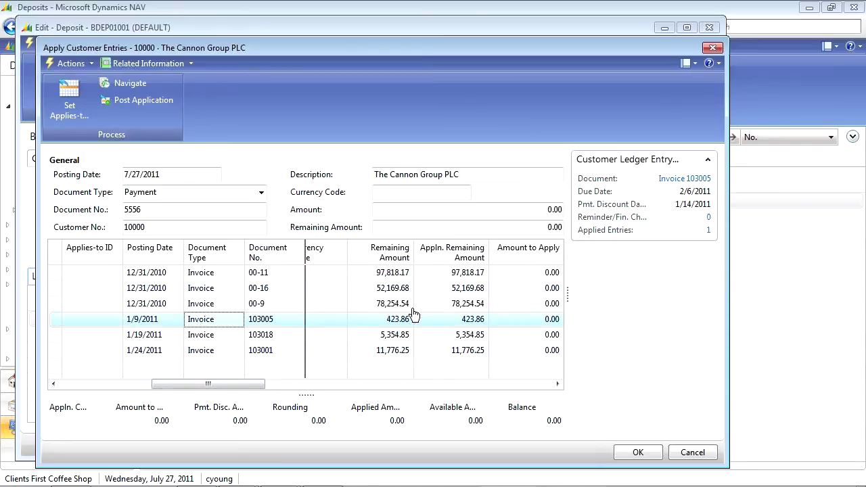
{"action": "left_click", "coordinate": [69, 94]}
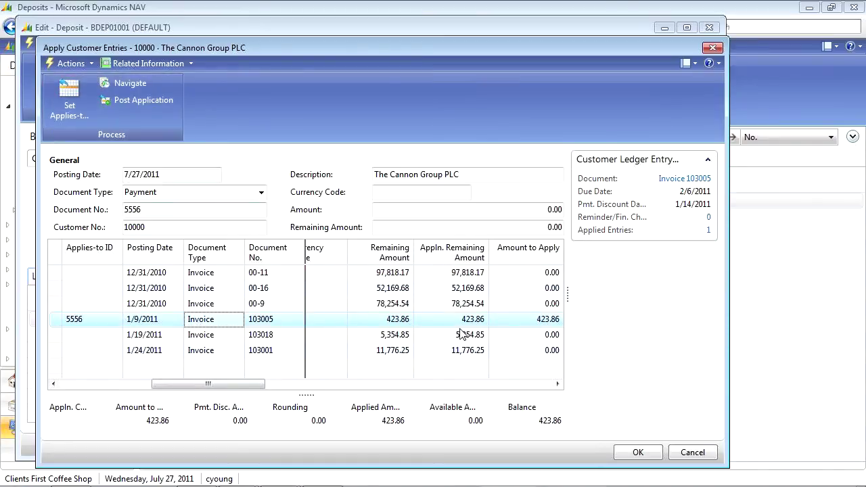
{"action": "left_click", "coordinate": [206, 335]}
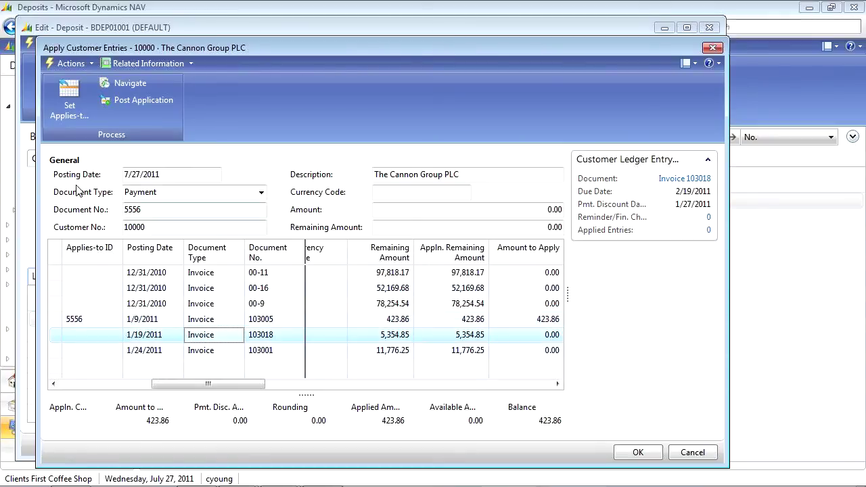
{"action": "left_click", "coordinate": [69, 95]}
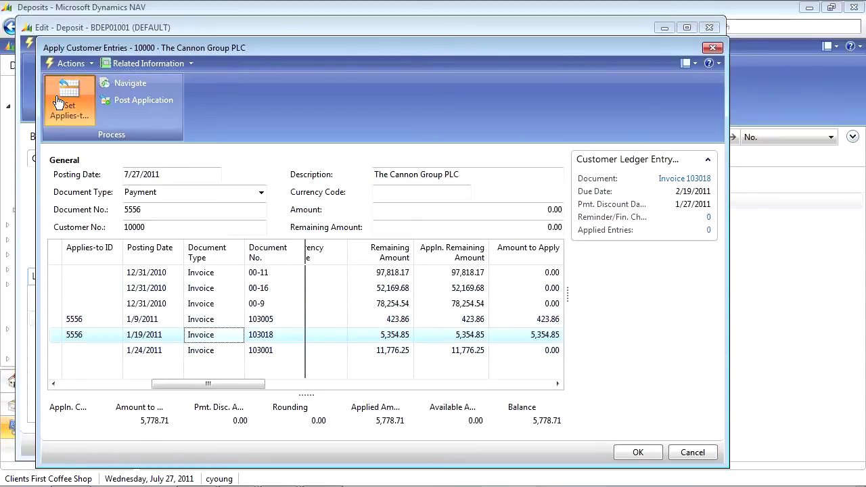
{"action": "left_click", "coordinate": [637, 453]}
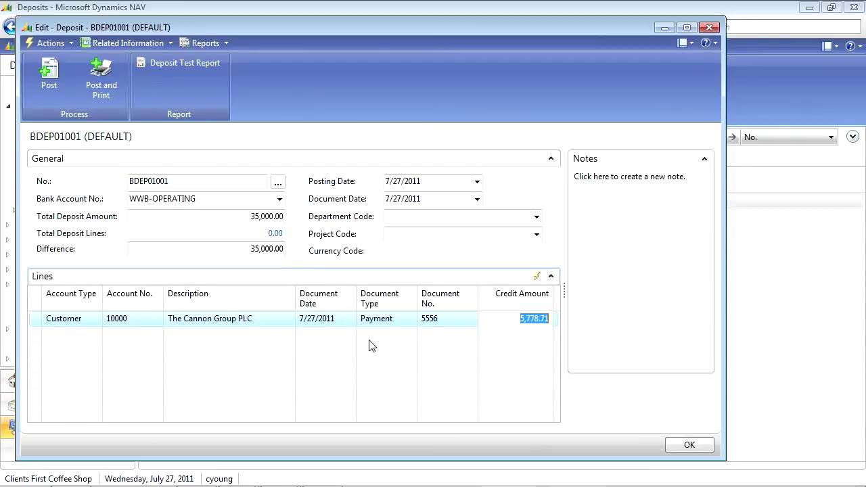
Add a second Customer line to the deposit for Spotsmeyer's Furnishings, accepting this customer despite its different bill-to customer.
{"action": "left_click", "coordinate": [65, 333]}
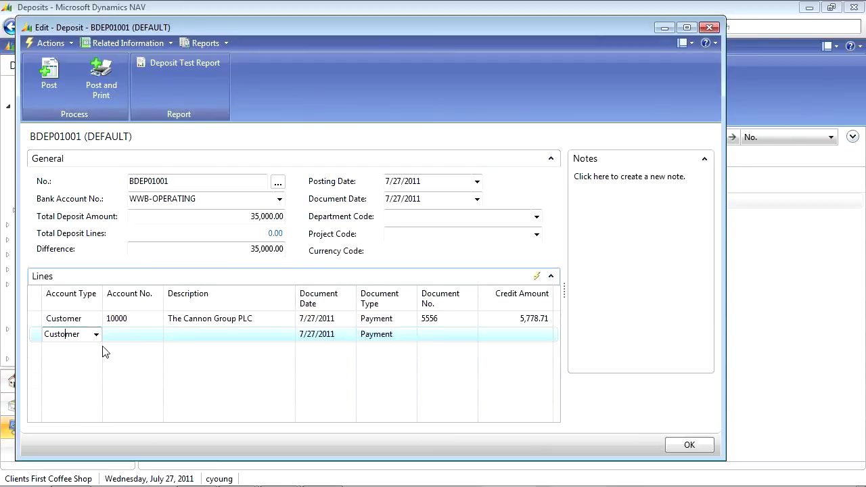
{"action": "left_click", "coordinate": [146, 336]}
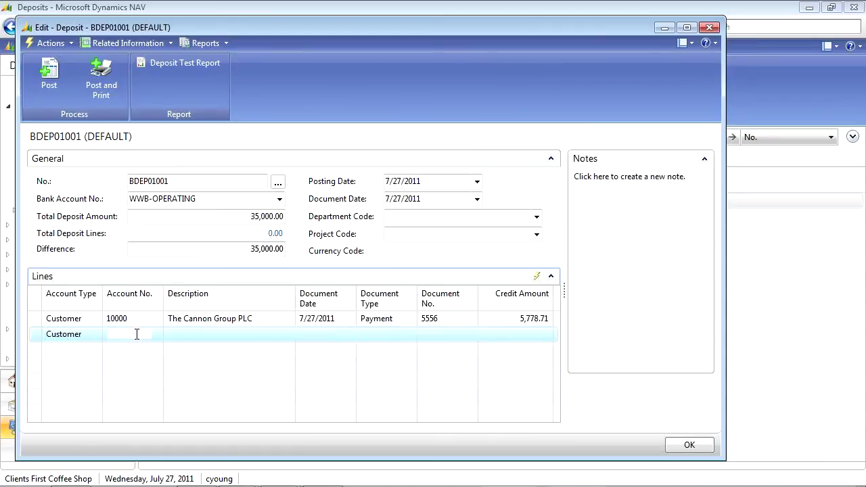
{"action": "left_click", "coordinate": [157, 334]}
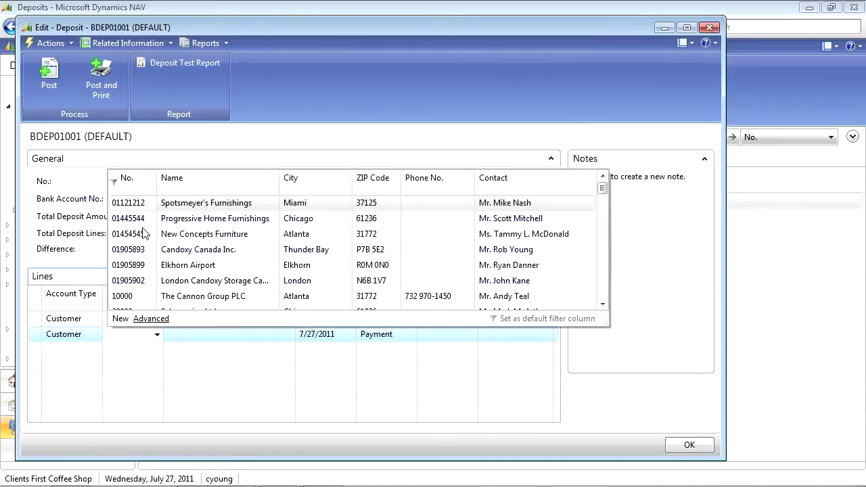
{"action": "left_click", "coordinate": [200, 204]}
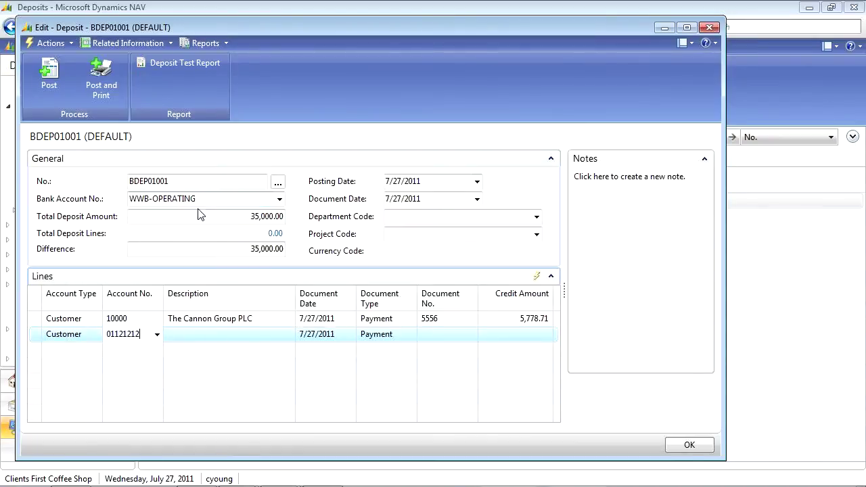
{"action": "left_click", "coordinate": [241, 336]}
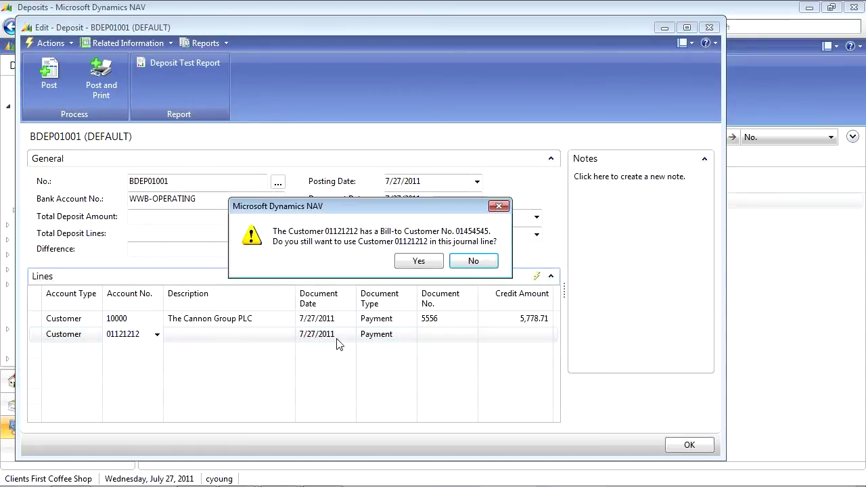
{"action": "left_click", "coordinate": [425, 264]}
Enter document number 6665 and a credit amount of 29,221.29 on the Spotsmeyer's Furnishings deposit line.
{"action": "left_click", "coordinate": [448, 339]}
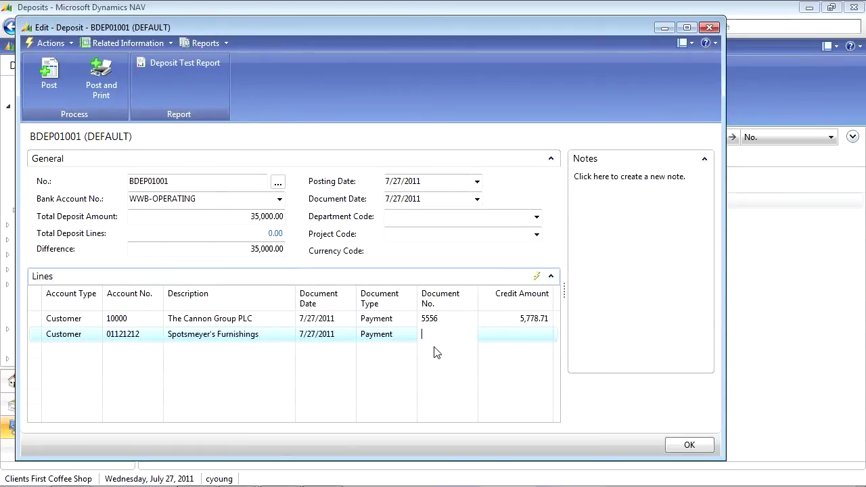
{"action": "key", "text": "Tab"}
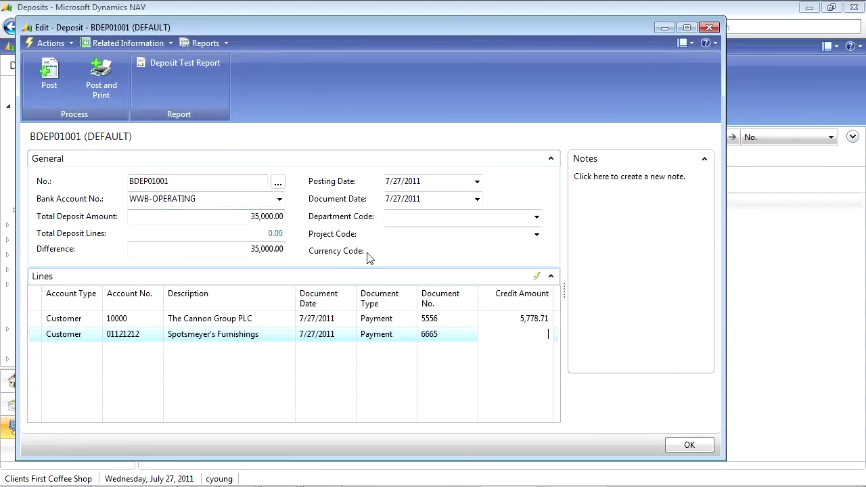
{"action": "left_click", "coordinate": [325, 255]}
{"action": "left_click", "coordinate": [311, 232]}
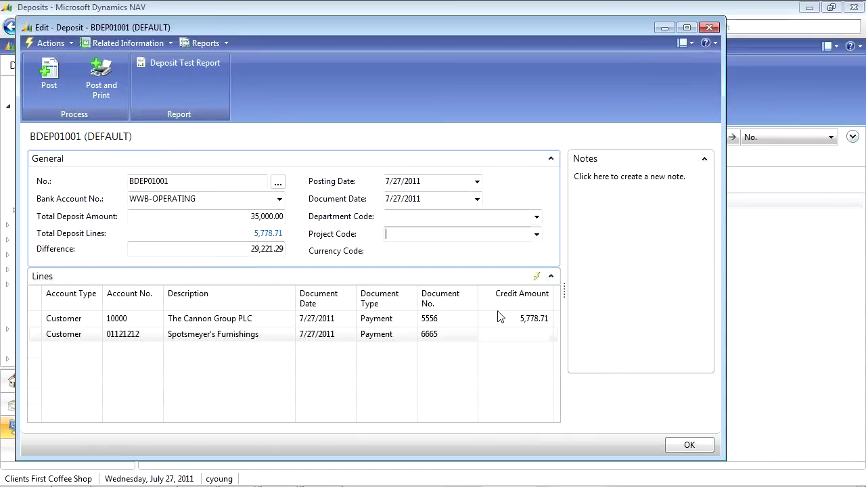
{"action": "left_click", "coordinate": [522, 334]}
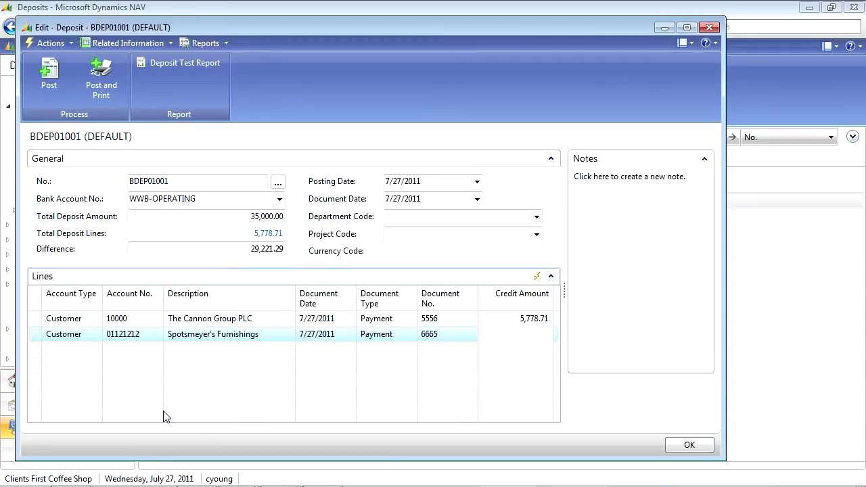
{"action": "type", "text": "29221.29"}
{"action": "key", "text": "Up"}
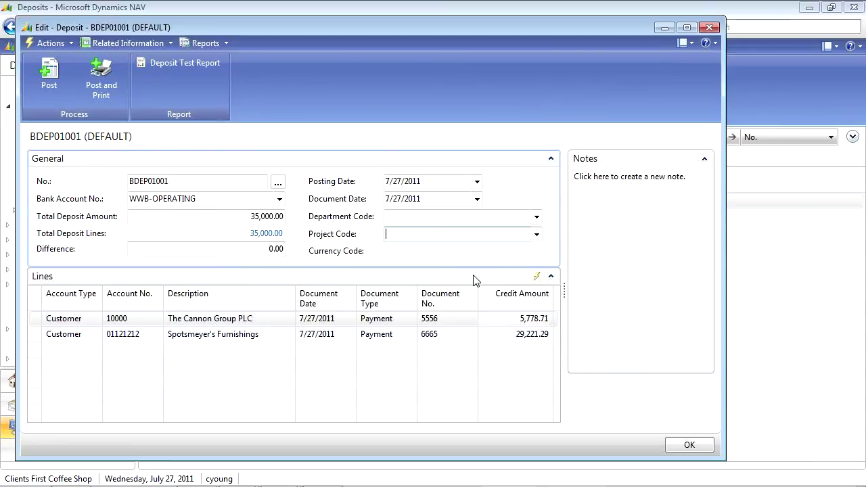
Preview the Deposit Test Report for BDEP01001 and post the deposit.
{"action": "left_click", "coordinate": [193, 66]}
{"action": "left_click", "coordinate": [255, 289]}
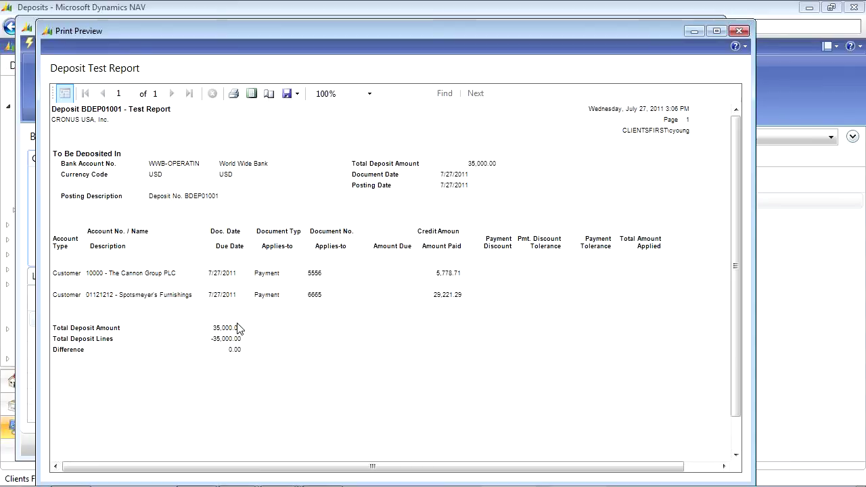
{"action": "key", "text": "Escape"}
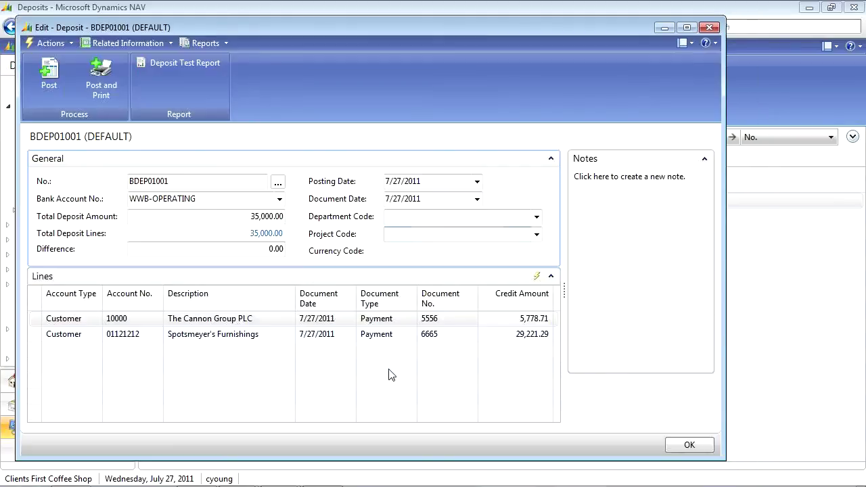
{"action": "left_click", "coordinate": [49, 73]}
{"action": "left_click", "coordinate": [359, 259]}
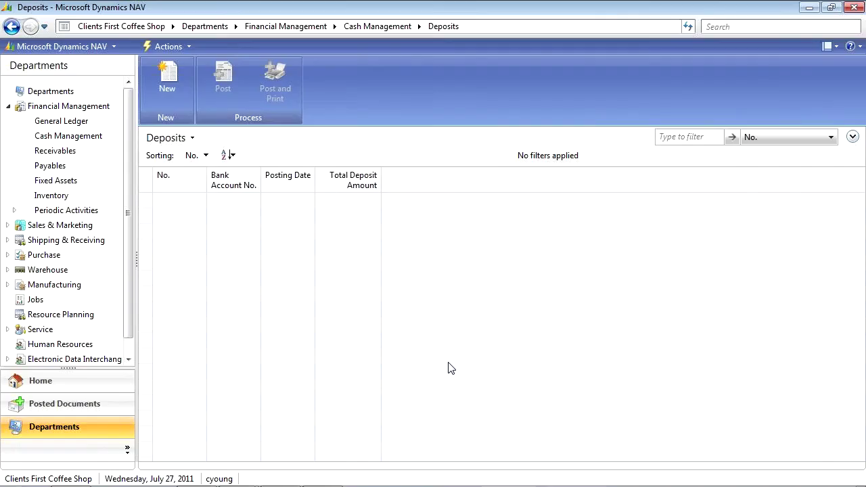
Open the posted deposit BDEP01001 from the list of posted deposits to review its lines, and close it.
{"action": "left_click", "coordinate": [73, 407]}
{"action": "left_click", "coordinate": [68, 226]}
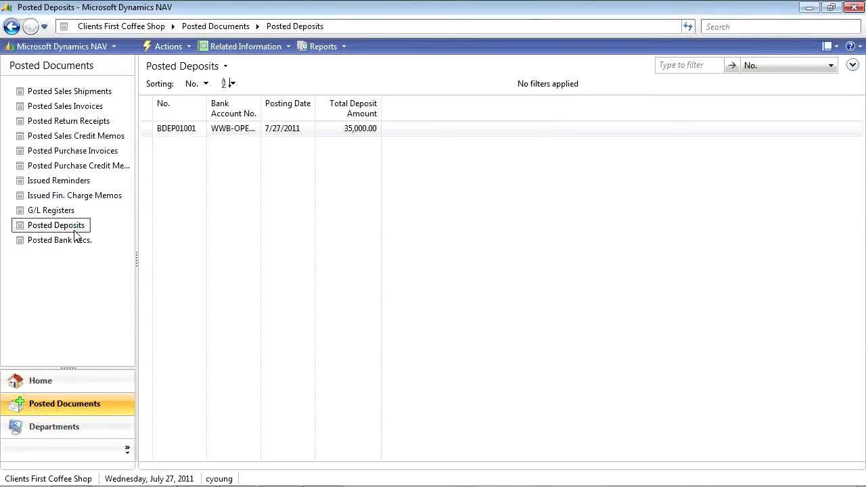
{"action": "left_click", "coordinate": [362, 130]}
{"action": "double_click", "coordinate": [362, 131]}
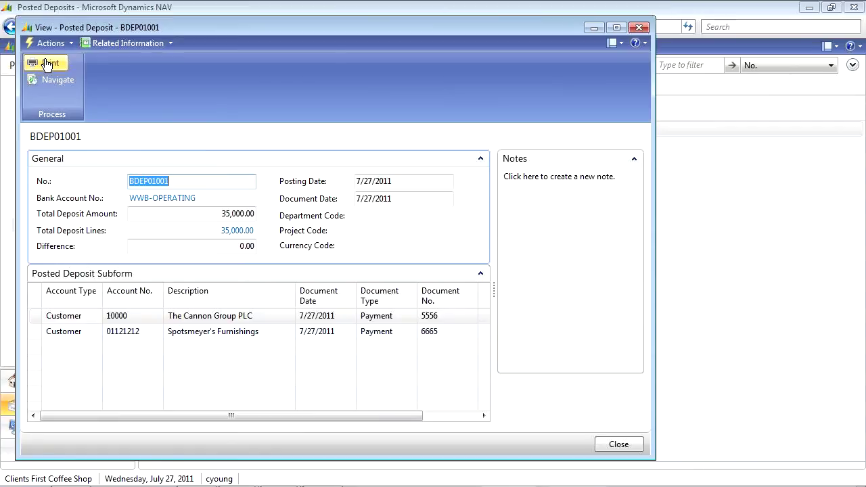
{"action": "left_click", "coordinate": [638, 27]}
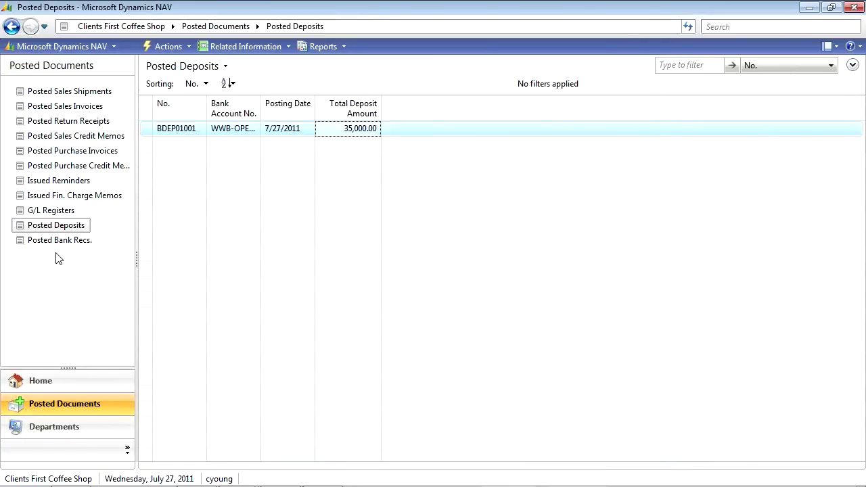
{"action": "key", "text": "alt+Tab"}
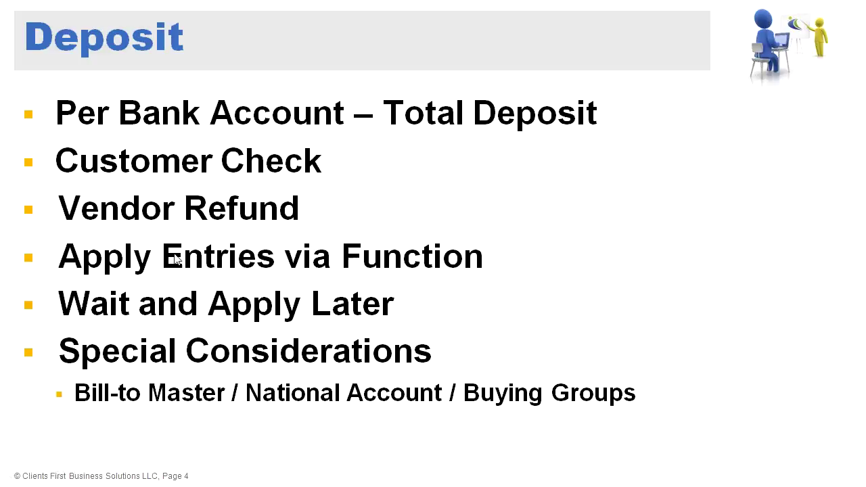
{"action": "left_click", "coordinate": [545, 271]}
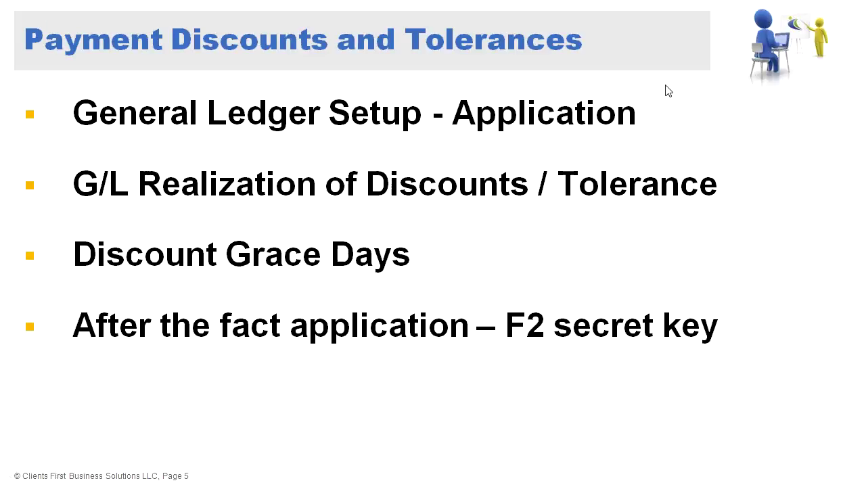
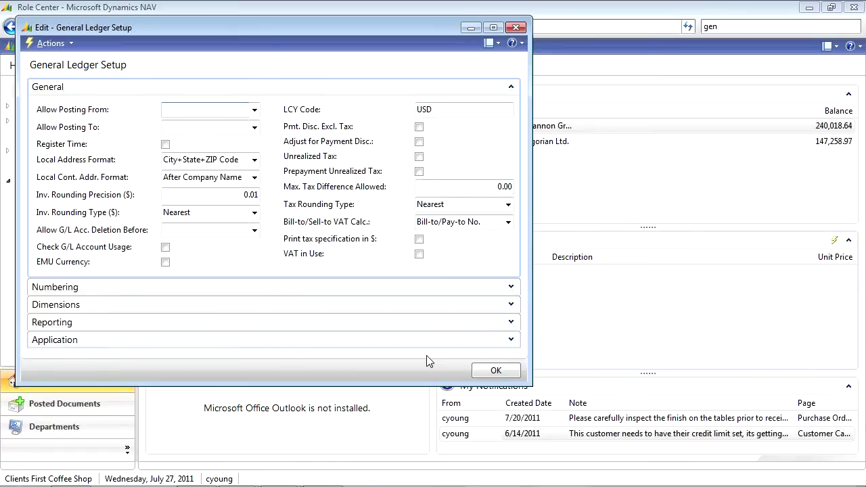
In the application setup, set Payment Discount Grace Period to 10D for all open entries and choose Payment Tolerance Accounts for payment discount tolerance posting.
{"action": "left_click", "coordinate": [511, 340]}
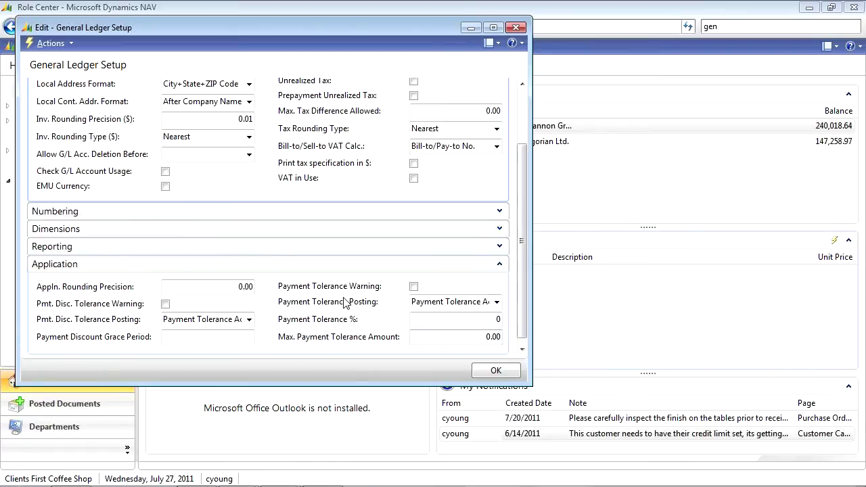
{"action": "scroll", "coordinate": [521, 284], "scroll_direction": "down", "scroll_amount": 1}
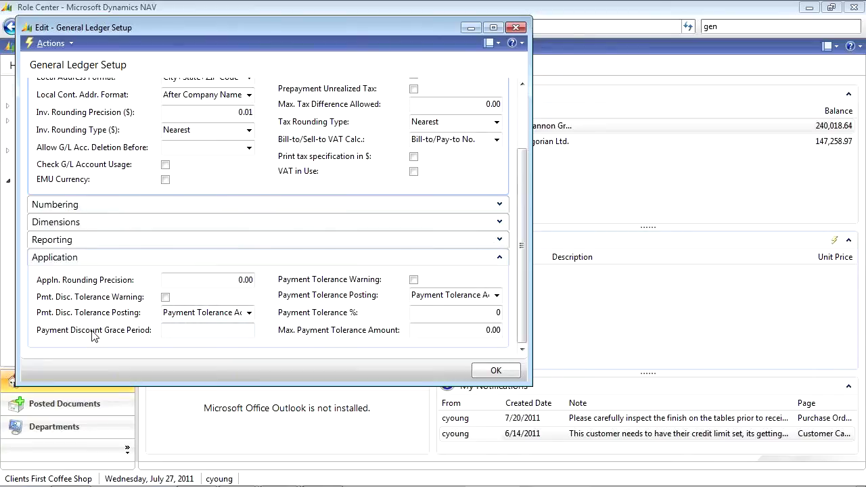
{"action": "left_click", "coordinate": [176, 331]}
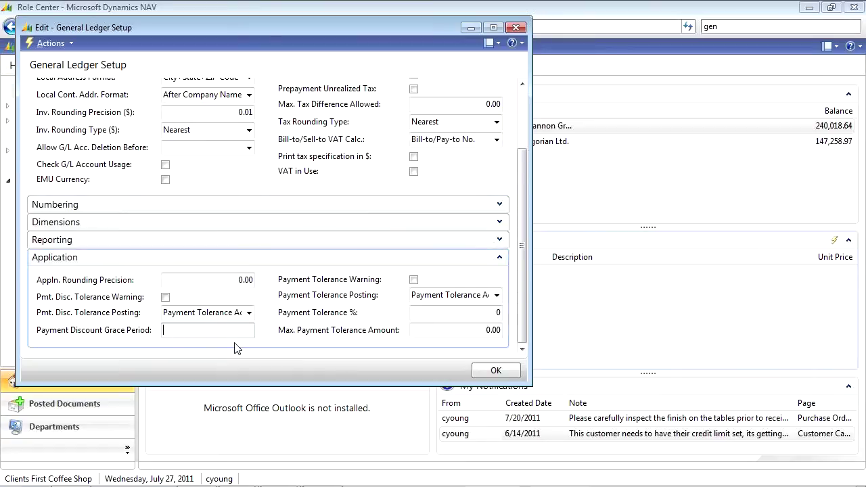
{"action": "type", "text": "5"}
{"action": "type", "text": "10"}
{"action": "key", "text": "BackSpace"}
{"action": "key", "text": "BackSpace"}
{"action": "key", "text": "BackSpace"}
{"action": "type", "text": "10d"}
{"action": "left_click", "coordinate": [194, 315]}
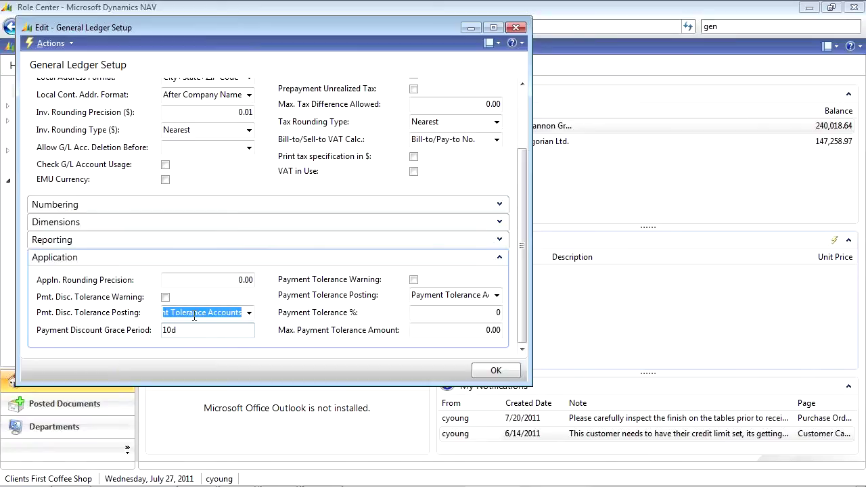
{"action": "left_click", "coordinate": [203, 331]}
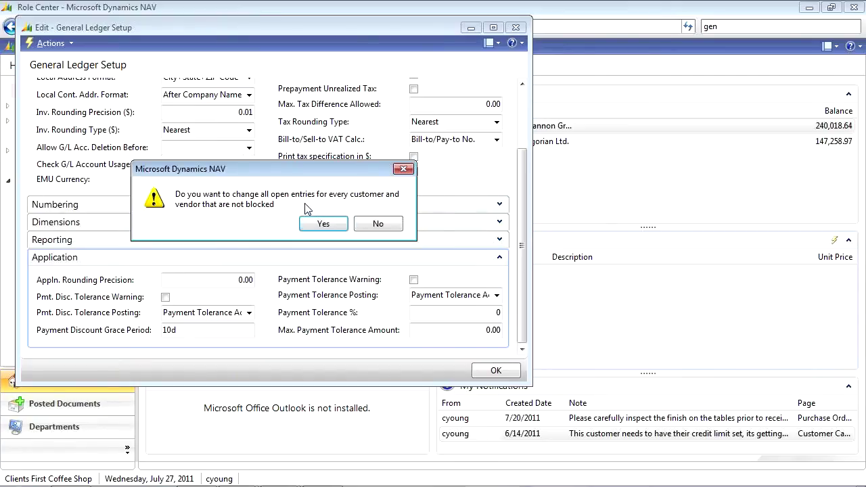
{"action": "left_click", "coordinate": [325, 223]}
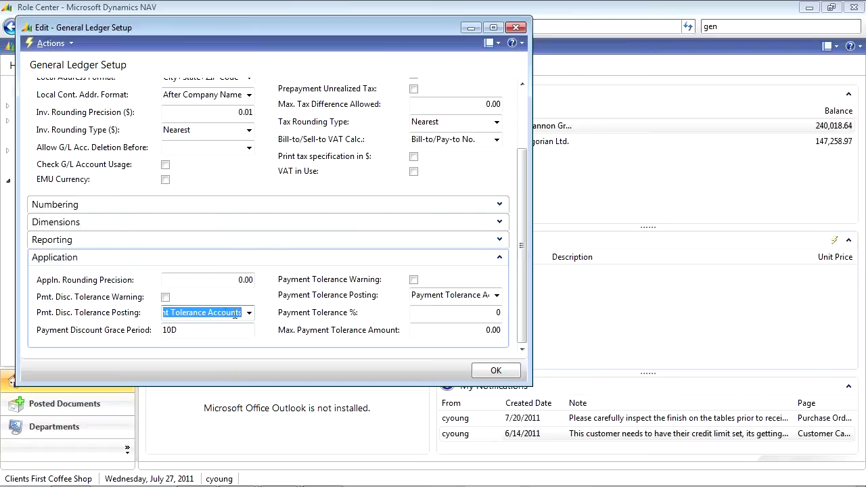
{"action": "left_click", "coordinate": [249, 314]}
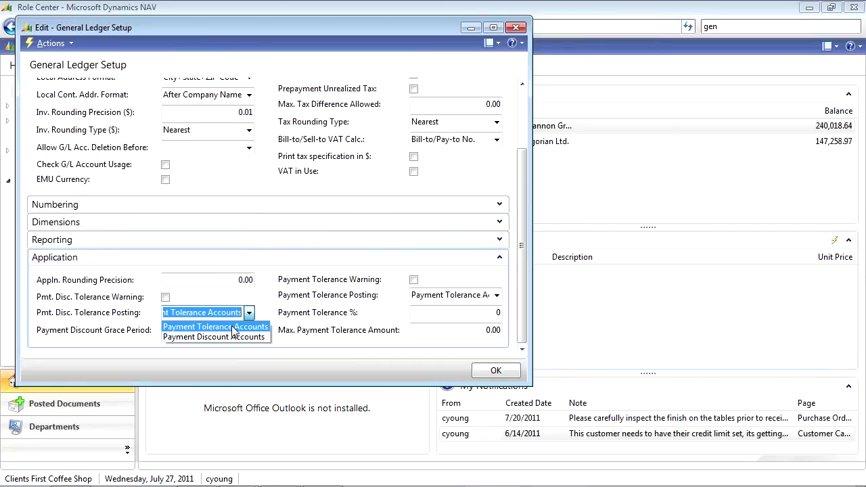
{"action": "left_click", "coordinate": [232, 330]}
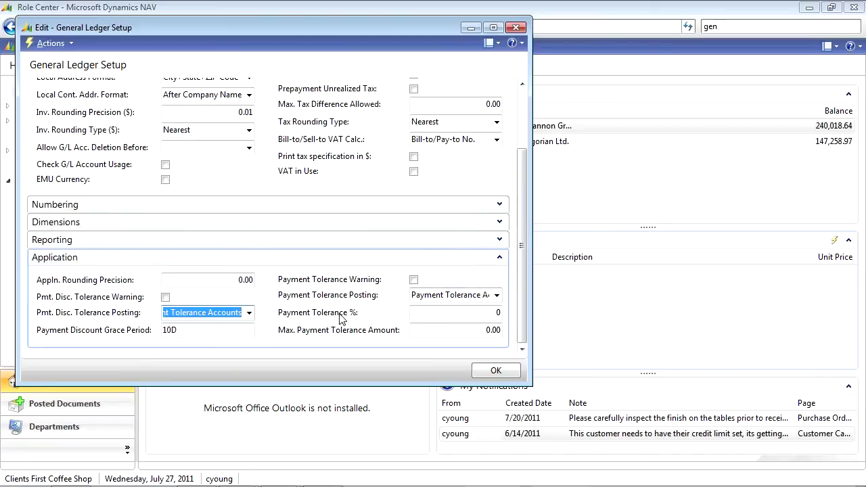
Use the Change Payment Tolerance function to enter a payment tolerance of 2 percent and a maximum tolerance amount of 1.
{"action": "left_click", "coordinate": [45, 44]}
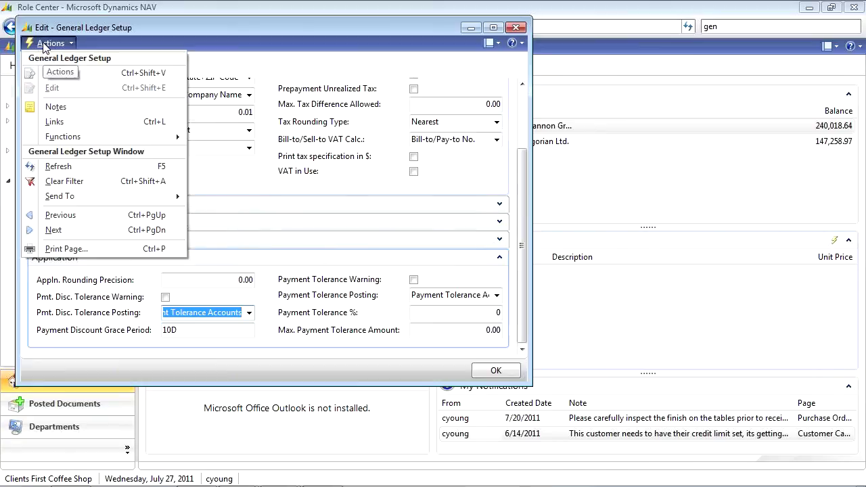
{"action": "mouse_move", "coordinate": [66, 139]}
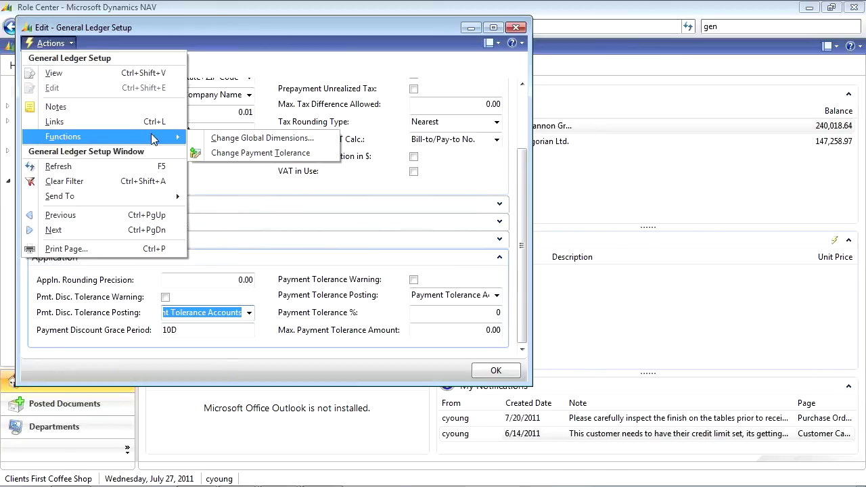
{"action": "left_click", "coordinate": [275, 154]}
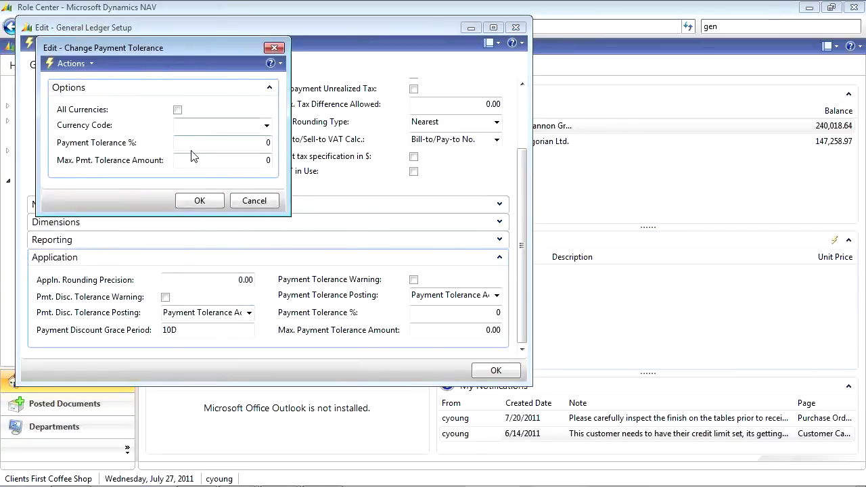
{"action": "left_click", "coordinate": [261, 144]}
{"action": "double_click", "coordinate": [268, 142]}
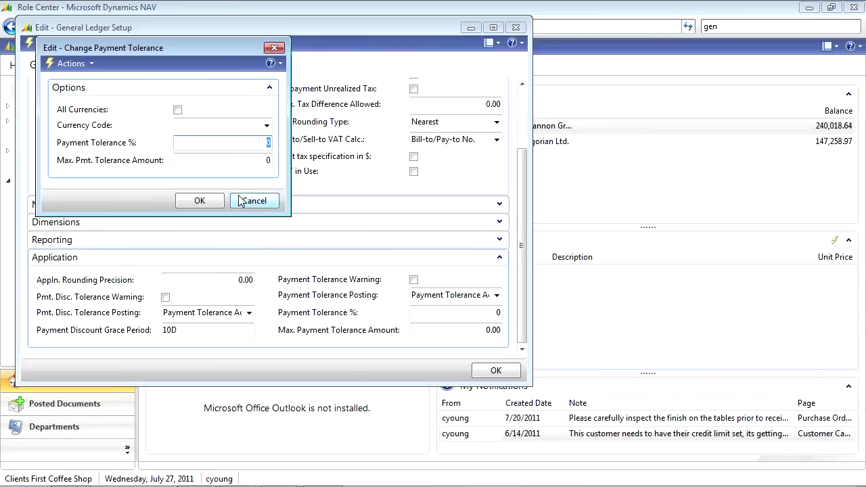
{"action": "type", "text": "2"}
{"action": "key", "text": "Tab"}
{"action": "type", "text": "10"}
{"action": "key", "text": "shift+Tab"}
{"action": "left_click", "coordinate": [252, 160]}
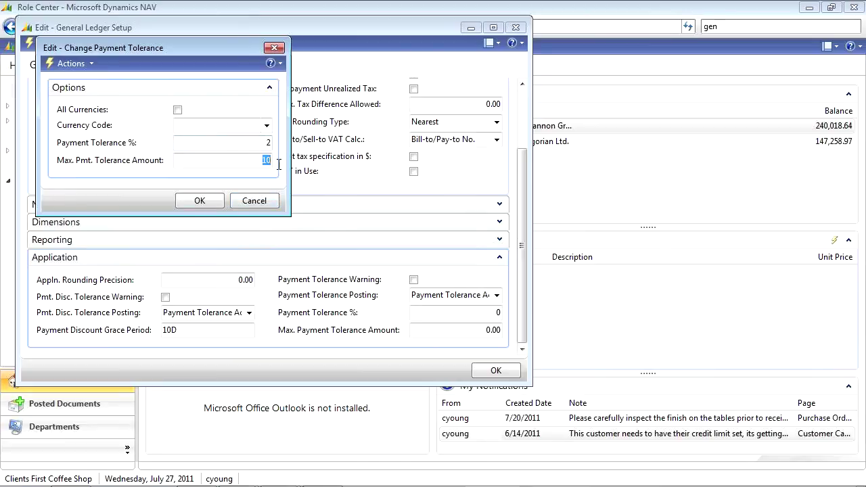
{"action": "type", "text": "1"}
{"action": "key", "text": "shift+Tab"}
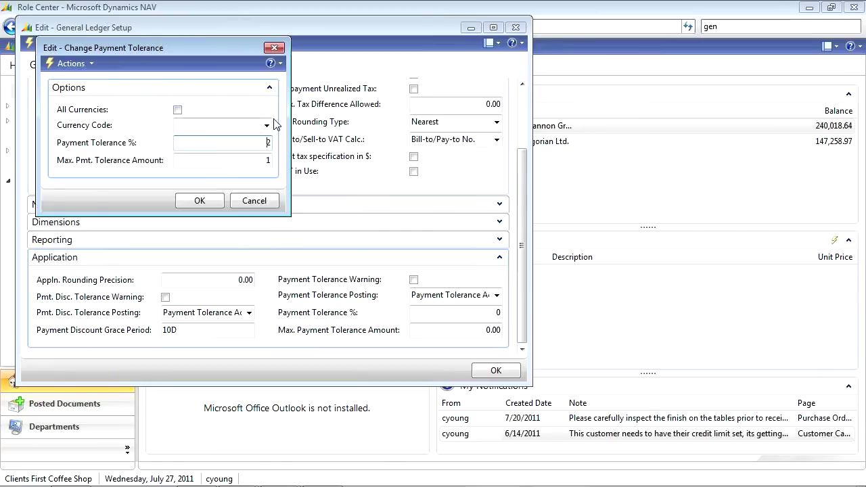
Extend the payment tolerance change to all currencies and apply it to all open entries of unblocked customers and vendors.
{"action": "left_click", "coordinate": [177, 110]}
{"action": "left_click", "coordinate": [204, 199]}
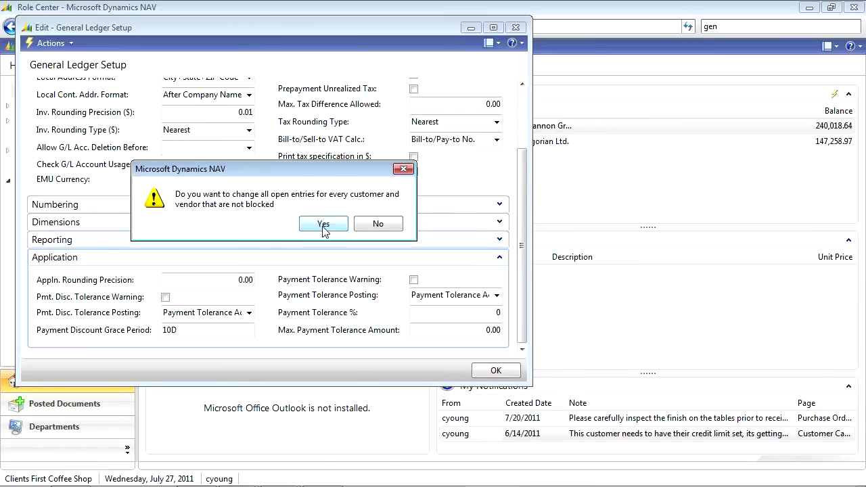
{"action": "left_click", "coordinate": [323, 224]}
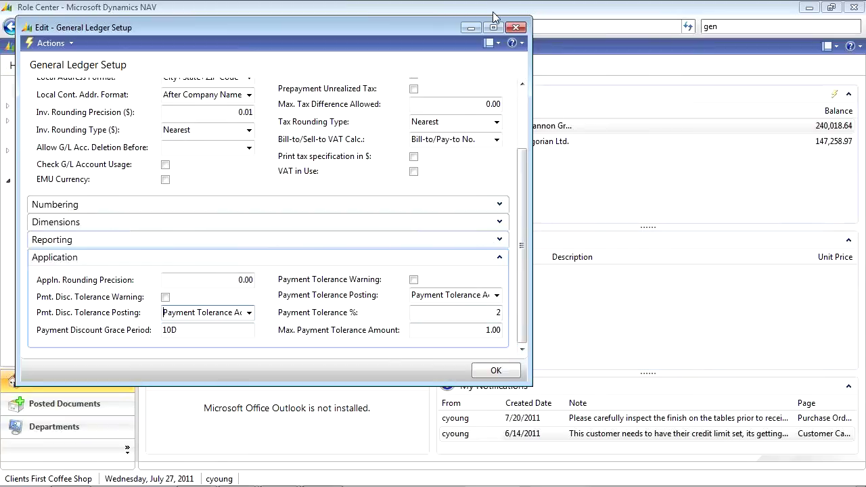
Leave General Ledger Setup, open The Cannon Group PLC's customer card and review the open ledger entries behind its balance.
{"action": "left_click", "coordinate": [516, 28]}
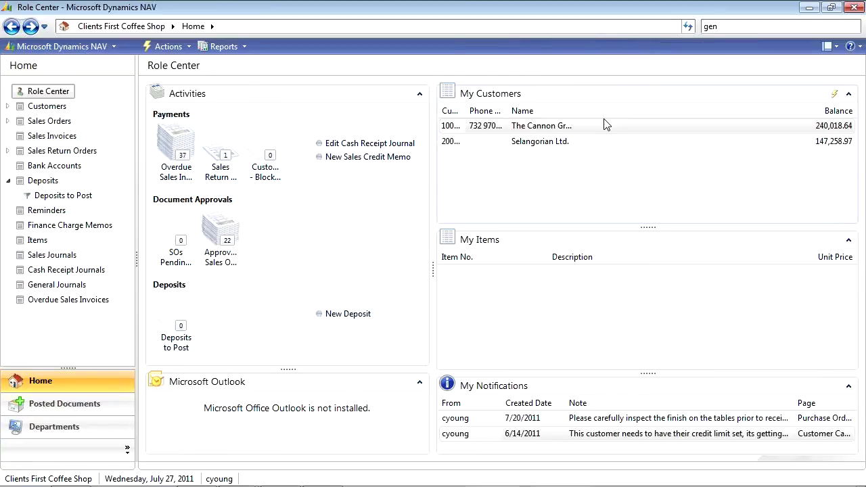
{"action": "double_click", "coordinate": [561, 127]}
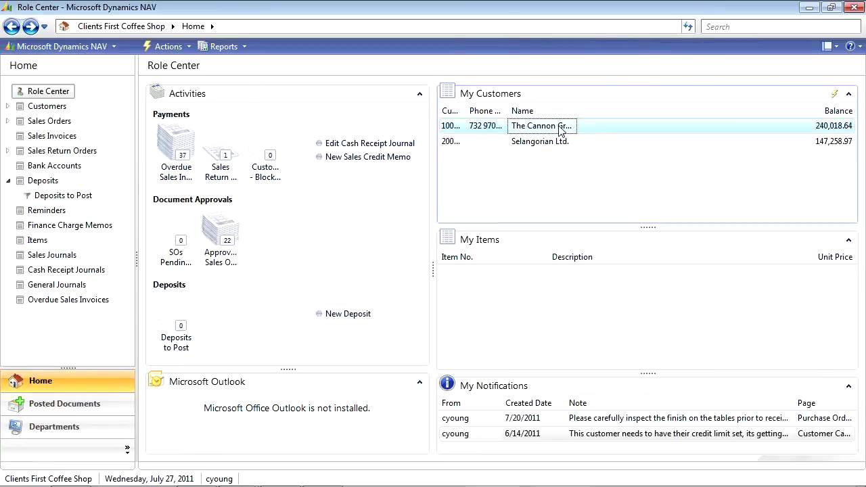
{"action": "left_click", "coordinate": [574, 218]}
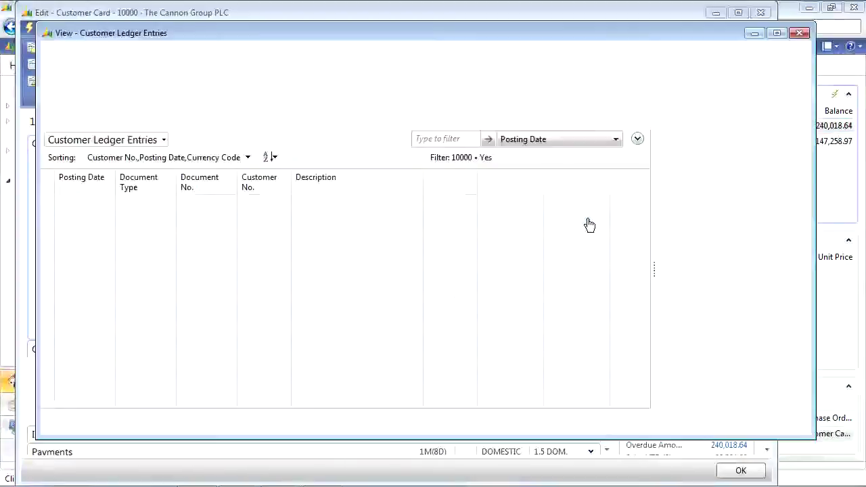
{"action": "left_click", "coordinate": [353, 234]}
{"action": "left_click", "coordinate": [352, 217]}
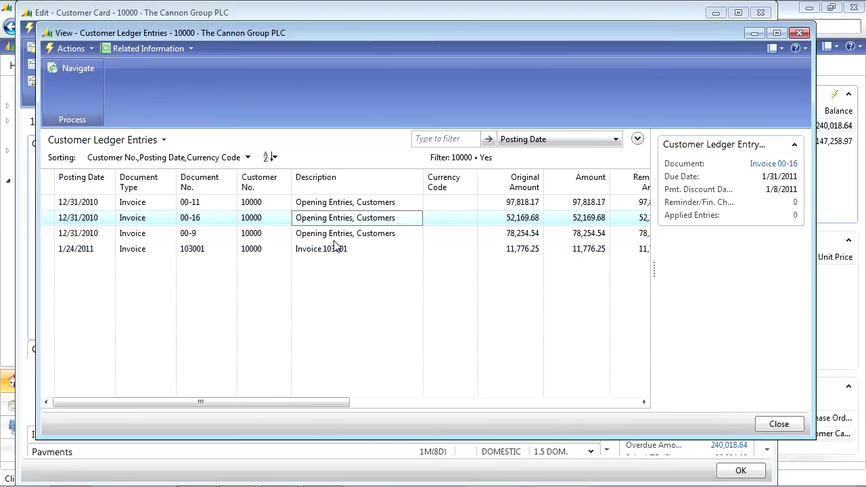
{"action": "left_click", "coordinate": [800, 34]}
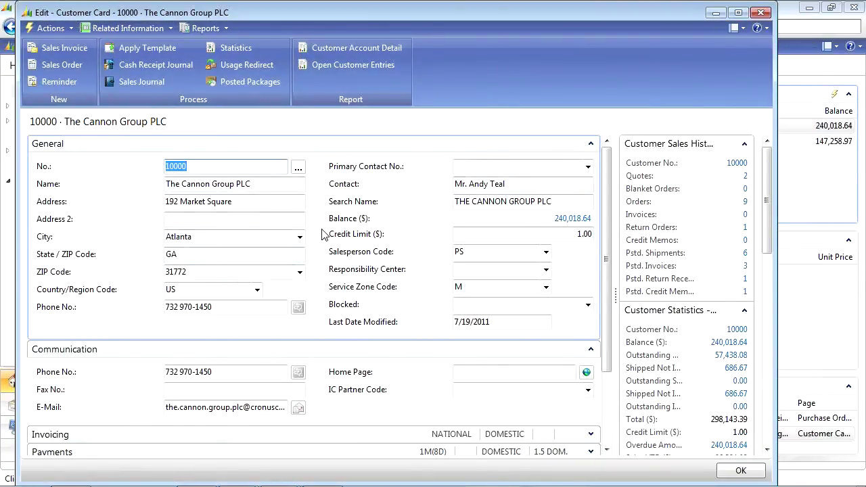
Open the complete ledger entries of The Cannon Group PLC and select the payment with document number 5556.
{"action": "left_click", "coordinate": [142, 29]}
{"action": "mouse_move", "coordinate": [142, 43]}
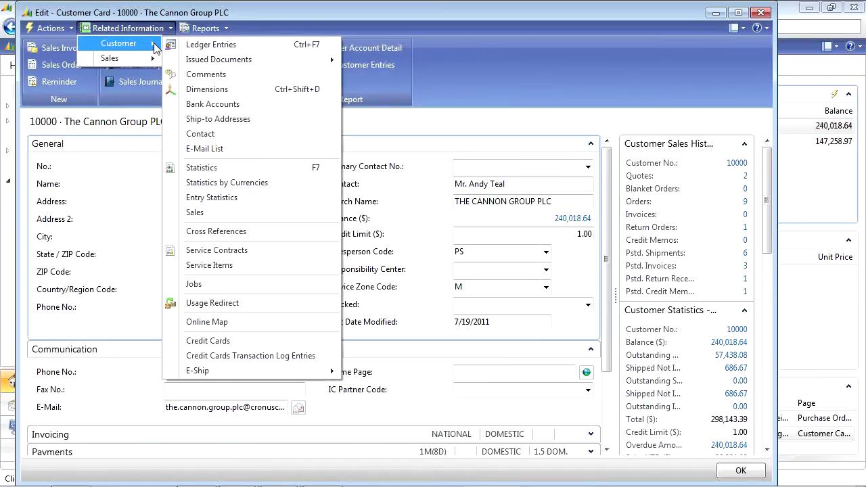
{"action": "left_click", "coordinate": [223, 51]}
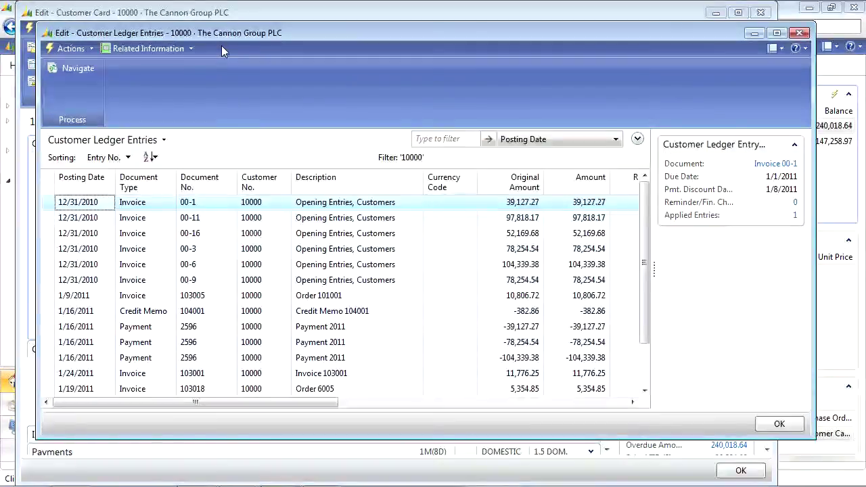
{"action": "scroll", "coordinate": [343, 352], "scroll_direction": "down", "scroll_amount": 1}
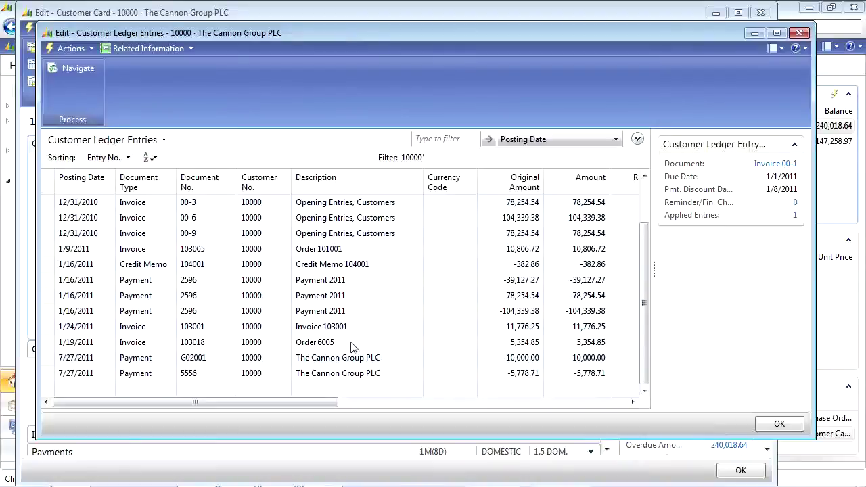
{"action": "left_click", "coordinate": [500, 376]}
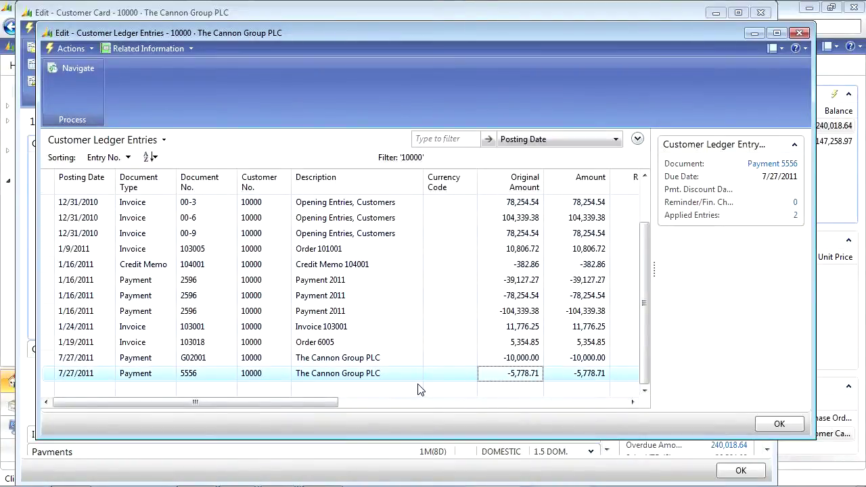
{"action": "left_click_drag", "start_coordinate": [309, 408], "coordinate": [395, 413]}
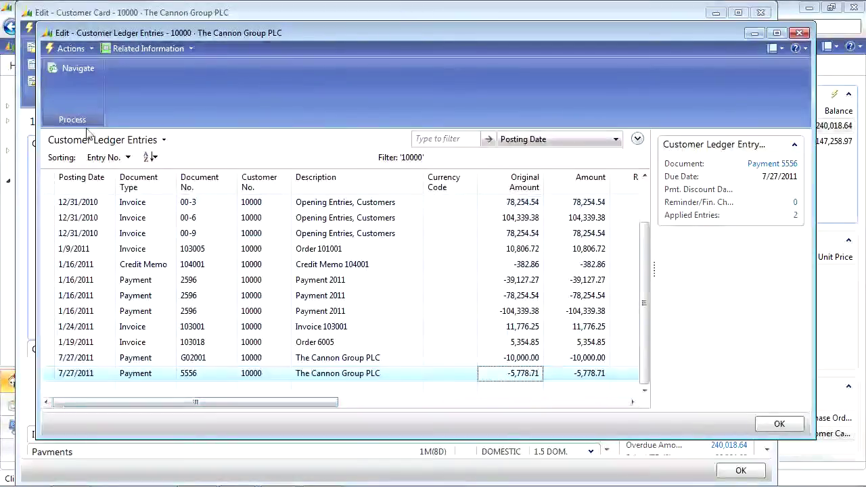
Unapply the customer entries of payment 5556 with the Unapply Entries function.
{"action": "left_click", "coordinate": [71, 49]}
{"action": "mouse_move", "coordinate": [90, 146]}
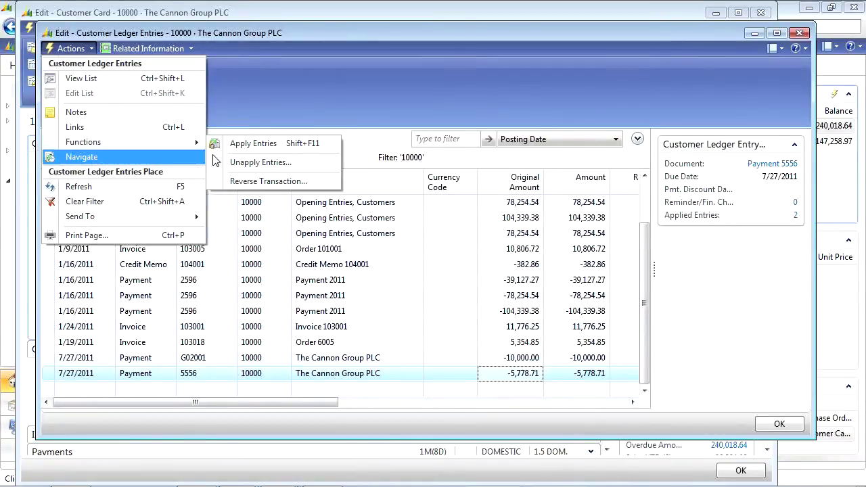
{"action": "left_click", "coordinate": [282, 168]}
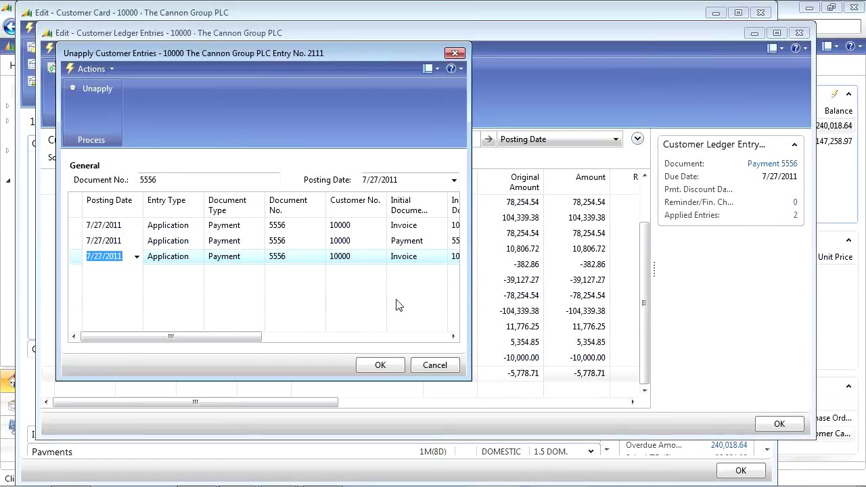
{"action": "left_click_drag", "start_coordinate": [213, 337], "coordinate": [410, 348]}
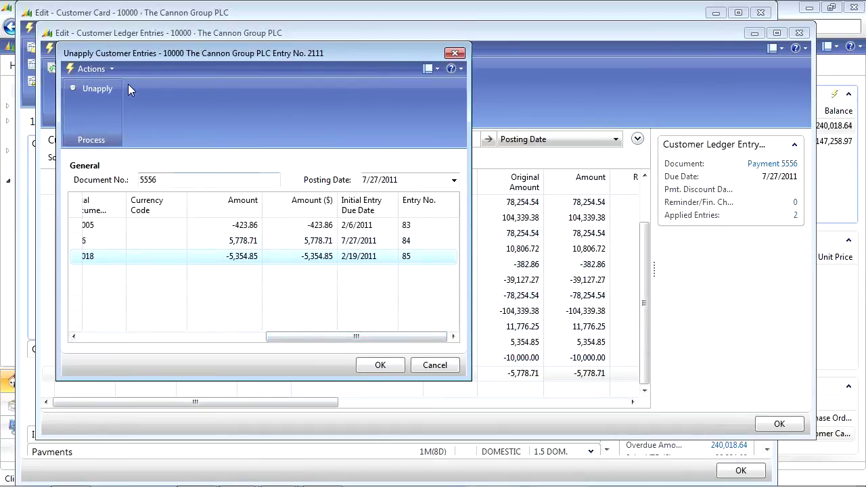
{"action": "left_click", "coordinate": [103, 88]}
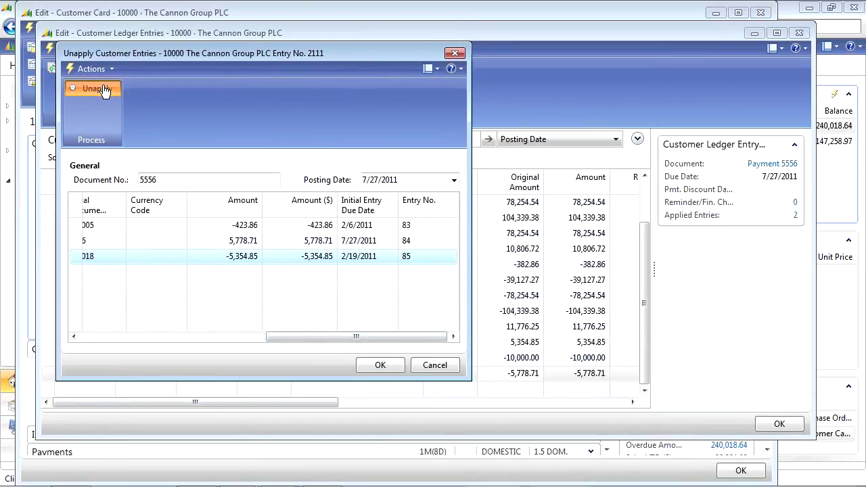
{"action": "left_click", "coordinate": [335, 236]}
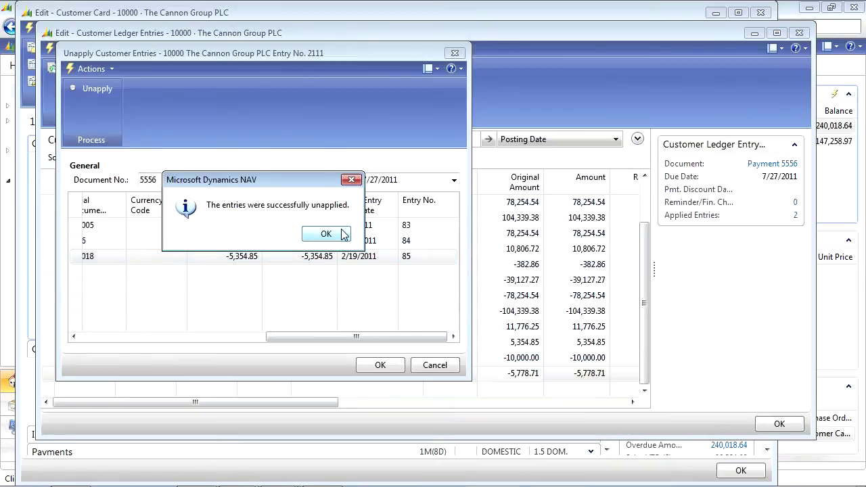
{"action": "left_click", "coordinate": [335, 237]}
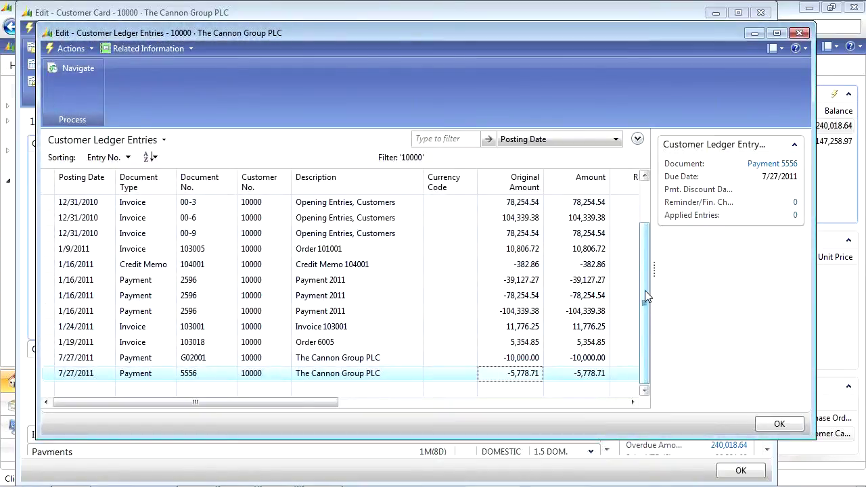
Return to the customer card and open the list of open ledger entries that make up the balance.
{"action": "key", "text": "Escape"}
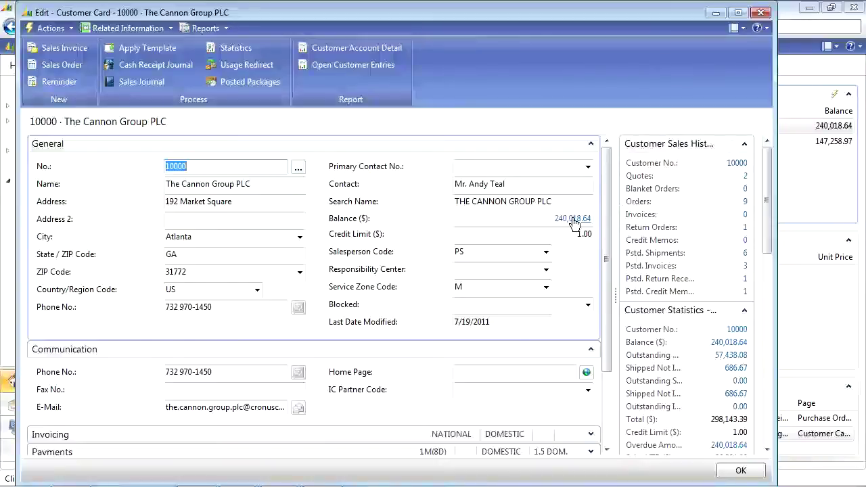
{"action": "left_click", "coordinate": [572, 218]}
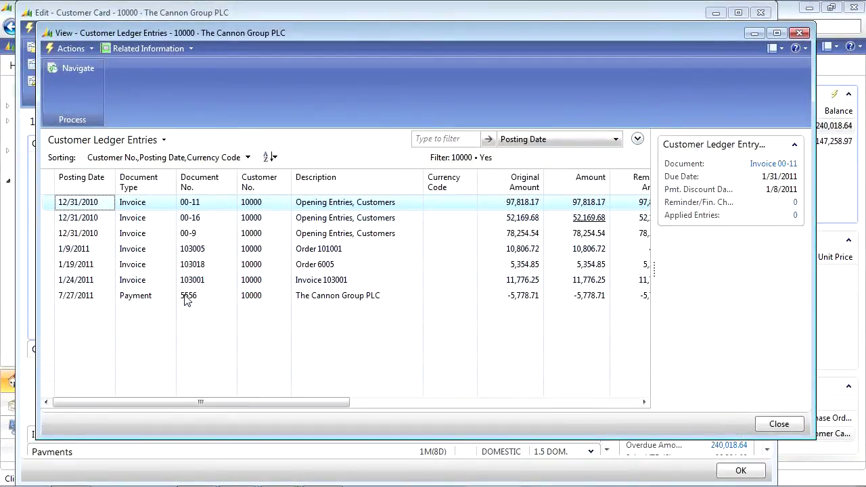
{"action": "left_click_drag", "start_coordinate": [304, 404], "coordinate": [243, 404]}
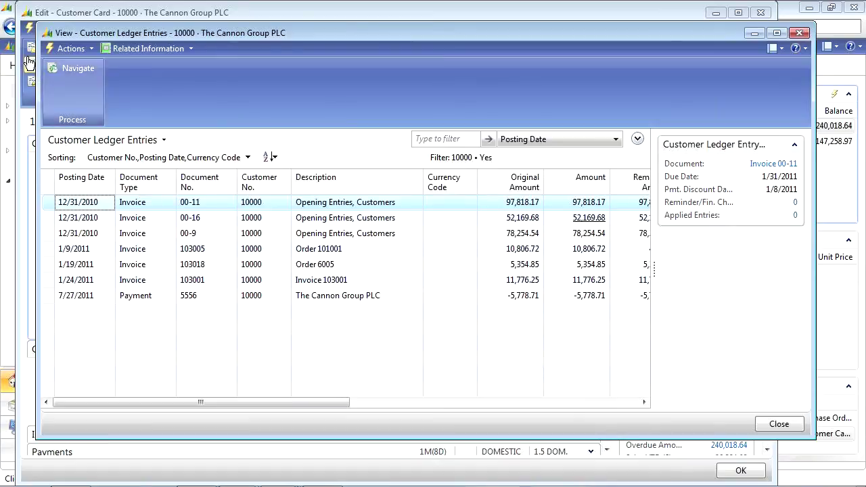
{"action": "left_click", "coordinate": [68, 49]}
{"action": "mouse_move", "coordinate": [75, 142]}
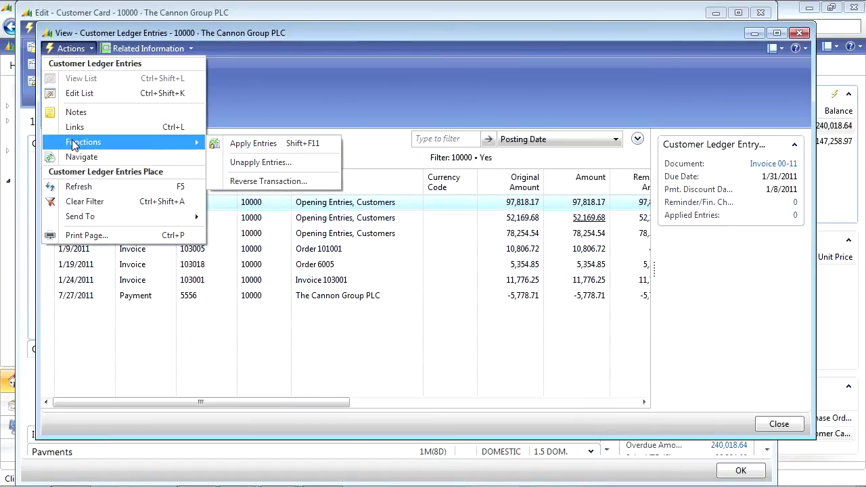
{"action": "left_click", "coordinate": [279, 142]}
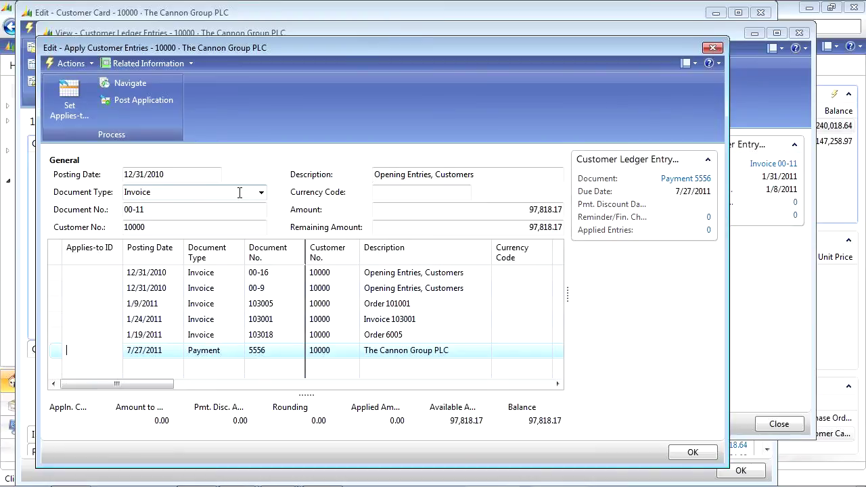
{"action": "key", "text": "Escape"}
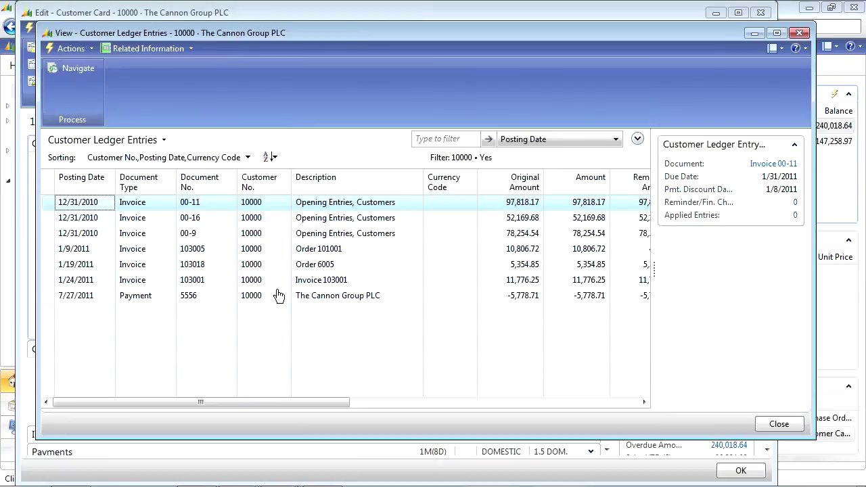
Start Apply Entries for payment 5556 and enlarge the Apply Customer Entries window to show more columns.
{"action": "left_click", "coordinate": [352, 300]}
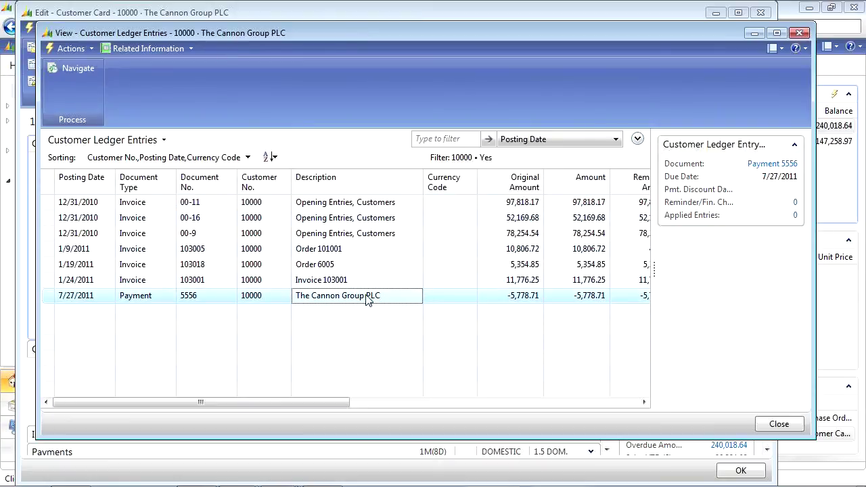
{"action": "left_click", "coordinate": [67, 52]}
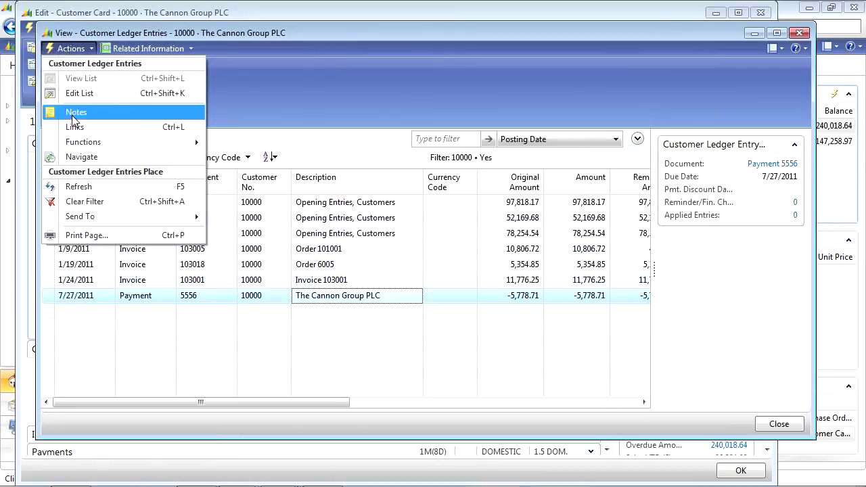
{"action": "mouse_move", "coordinate": [76, 142]}
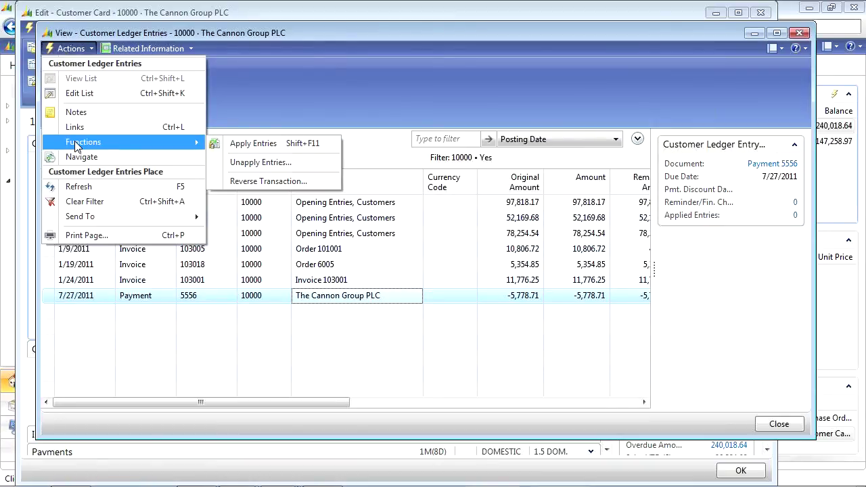
{"action": "left_click", "coordinate": [291, 143]}
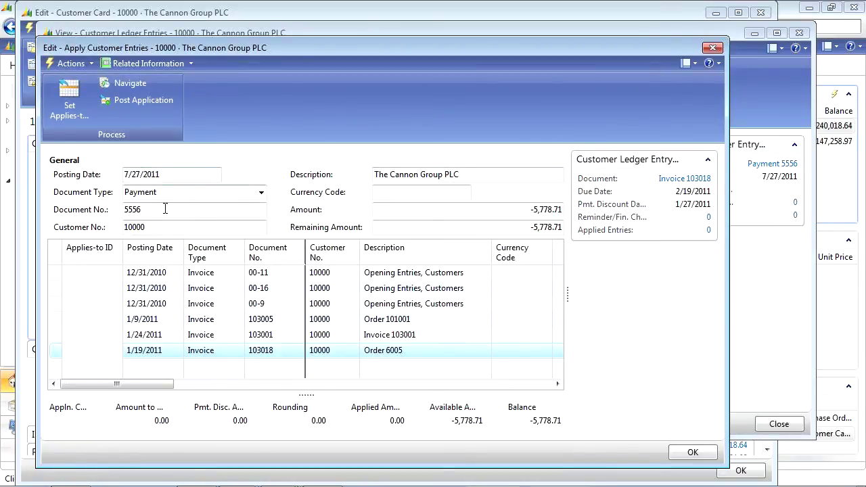
{"action": "left_click_drag", "start_coordinate": [187, 244], "coordinate": [583, 189]}
{"action": "left_click_drag", "start_coordinate": [525, 46], "coordinate": [534, 15]}
{"action": "left_click_drag", "start_coordinate": [737, 432], "coordinate": [818, 459]}
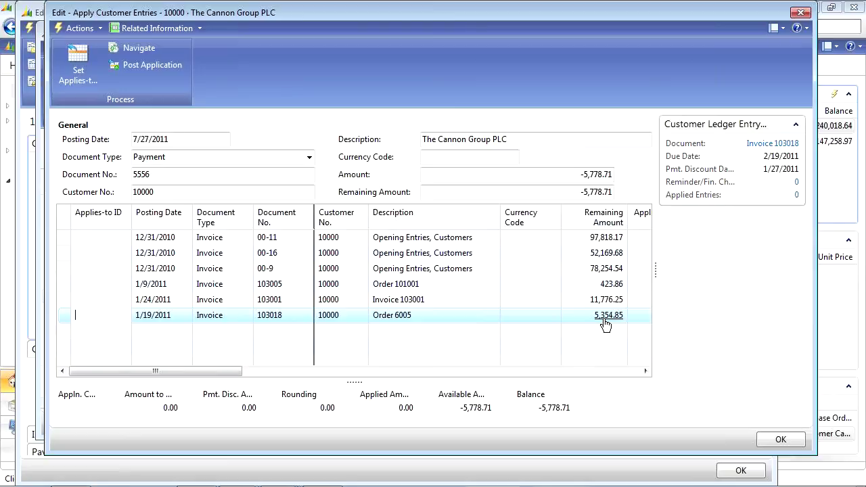
Set the payment discount date of invoice 103018 to 8/1/2011 in the list of entries available for application.
{"action": "left_click_drag", "start_coordinate": [225, 377], "coordinate": [436, 383]}
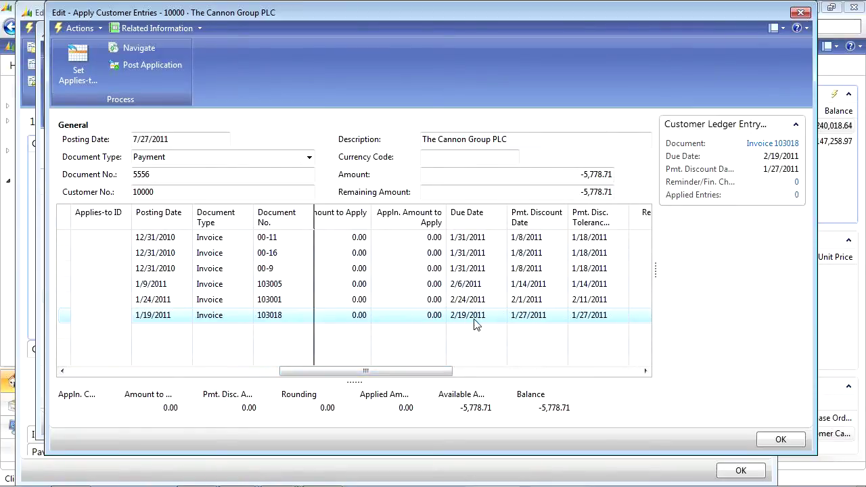
{"action": "left_click_drag", "start_coordinate": [420, 377], "coordinate": [464, 377]}
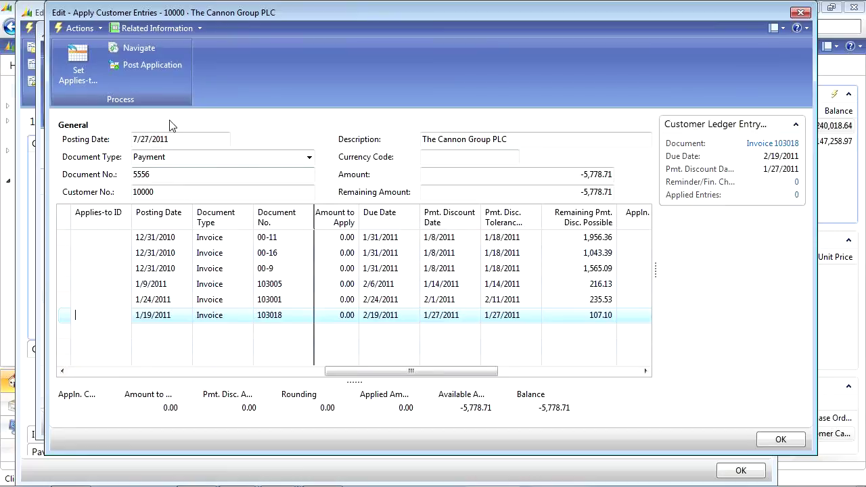
{"action": "left_click", "coordinate": [531, 320]}
{"action": "mouse_move", "coordinate": [484, 370]}
{"action": "left_mouse_down"}
{"action": "mouse_move", "coordinate": [515, 371]}
{"action": "mouse_move", "coordinate": [475, 370]}
{"action": "left_mouse_up"}
{"action": "left_click", "coordinate": [465, 315]}
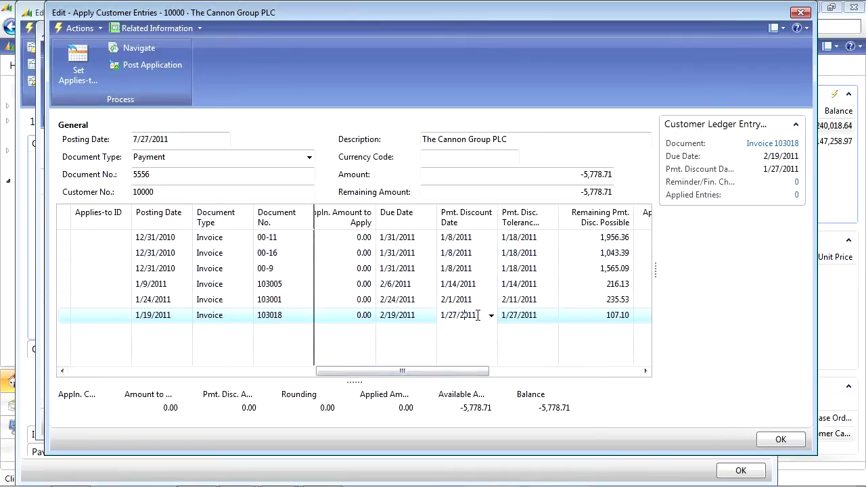
{"action": "left_click_drag", "start_coordinate": [478, 315], "coordinate": [411, 316]}
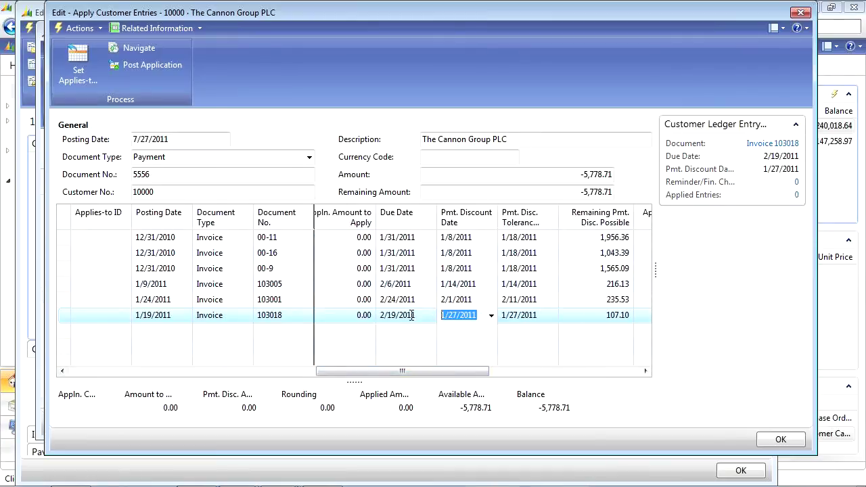
{"action": "left_click", "coordinate": [492, 316]}
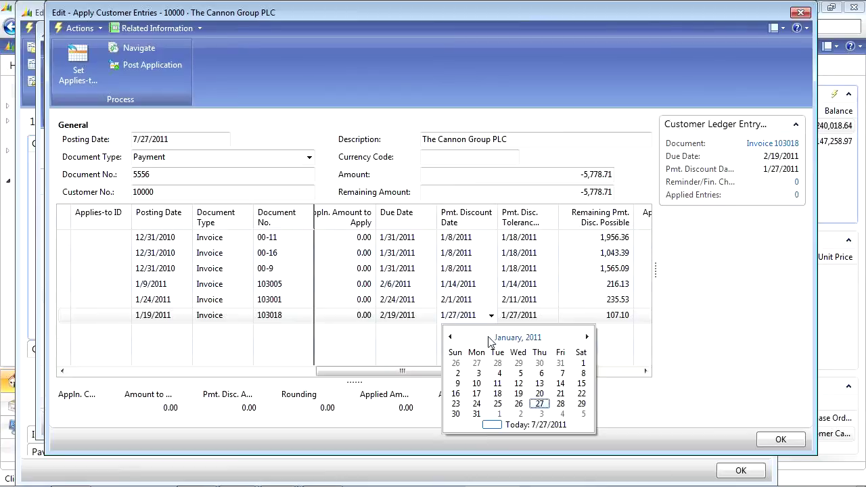
{"action": "left_click", "coordinate": [586, 336]}
{"action": "left_click", "coordinate": [586, 337]}
{"action": "left_click", "coordinate": [587, 337]}
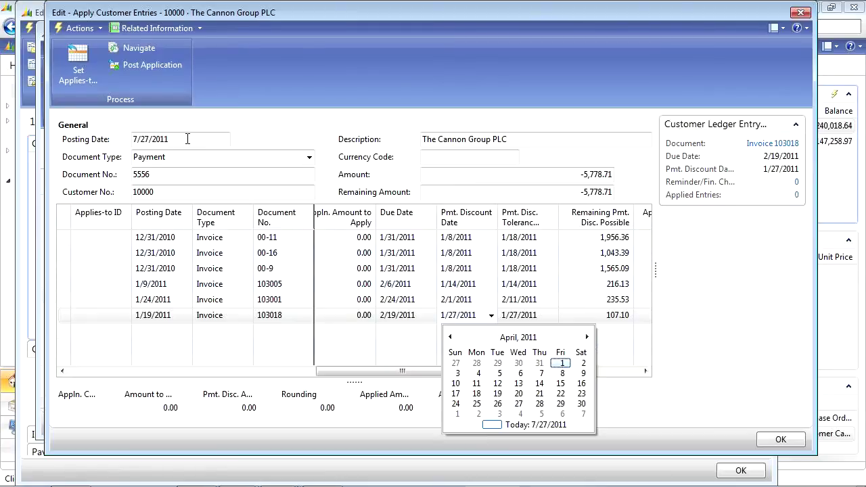
{"action": "left_click", "coordinate": [587, 337]}
{"action": "left_click", "coordinate": [587, 337]}
{"action": "left_click", "coordinate": [586, 337]}
{"action": "left_click", "coordinate": [587, 337]}
{"action": "left_click", "coordinate": [478, 362]}
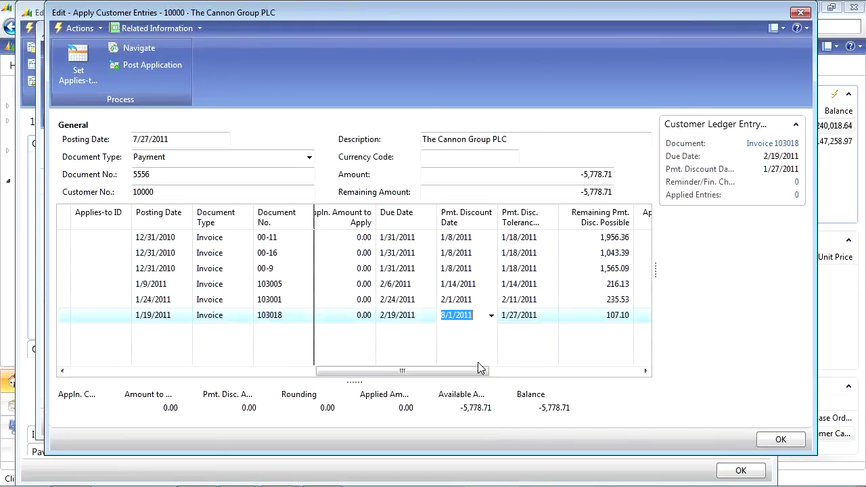
{"action": "left_click_drag", "start_coordinate": [469, 371], "coordinate": [555, 383]}
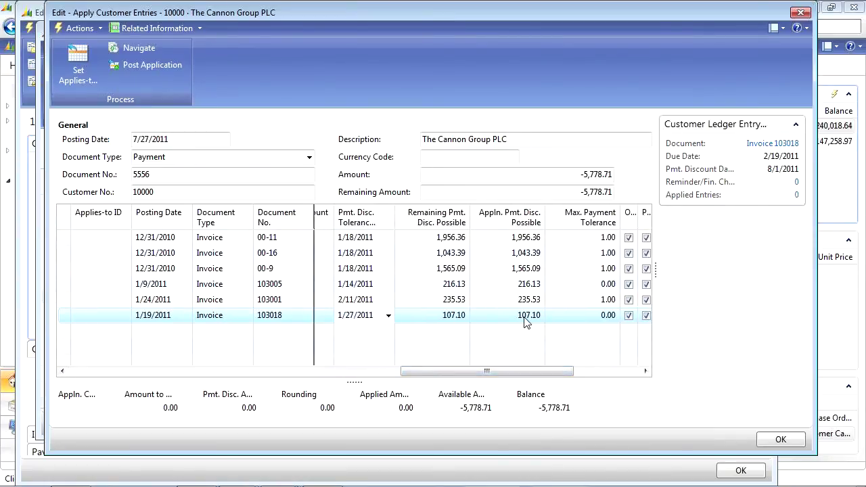
Set the Applies-to ID on invoice 103018 for payment 5556 and review the amounts to apply and discount columns.
{"action": "left_click", "coordinate": [527, 317]}
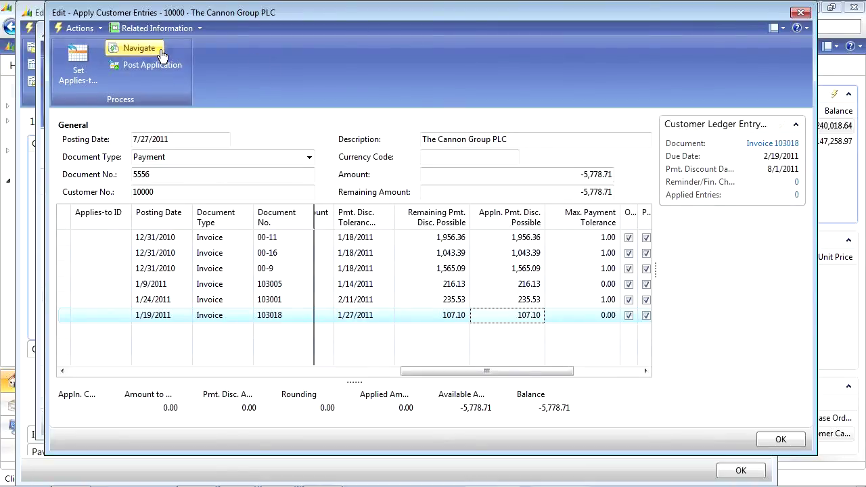
{"action": "left_click", "coordinate": [78, 64]}
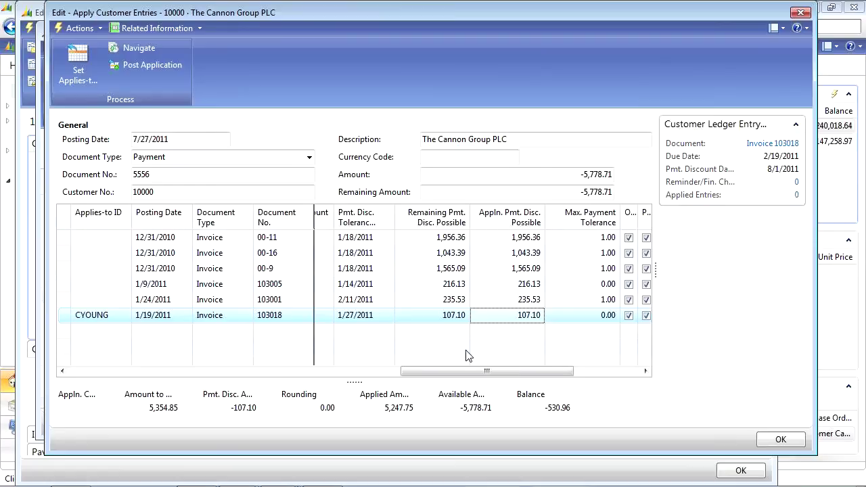
{"action": "left_click_drag", "start_coordinate": [475, 372], "coordinate": [289, 357]}
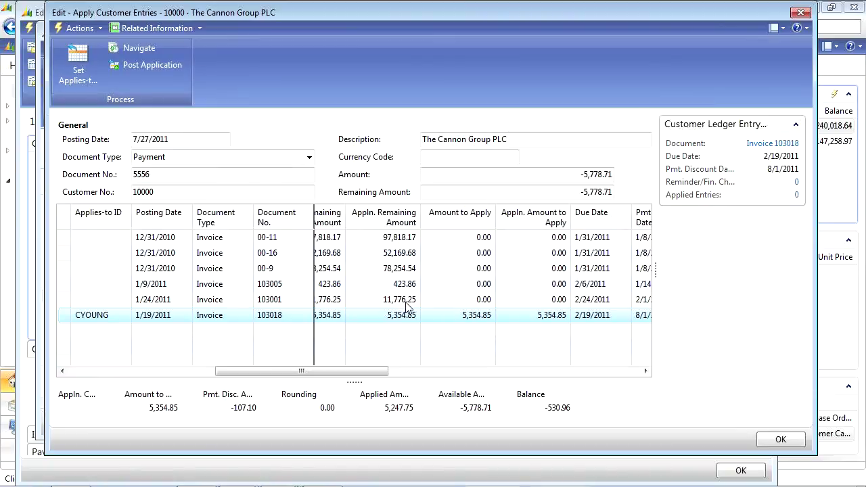
{"action": "left_click", "coordinate": [63, 302]}
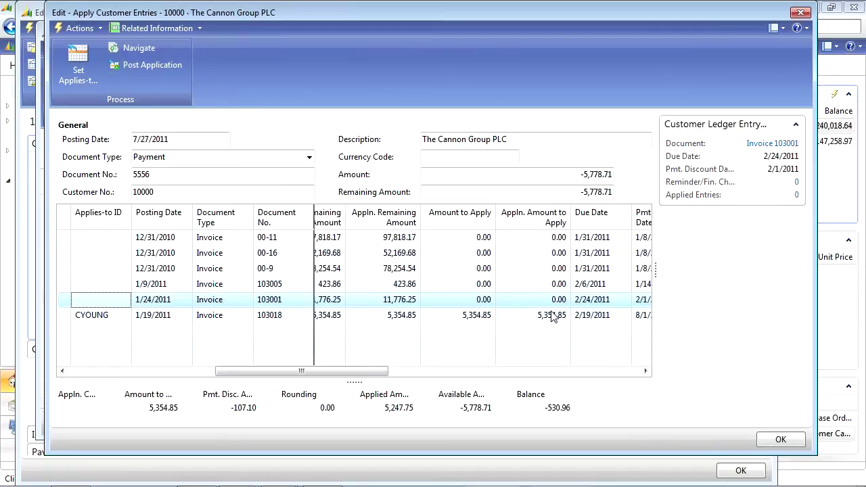
{"action": "left_click_drag", "start_coordinate": [348, 376], "coordinate": [512, 377]}
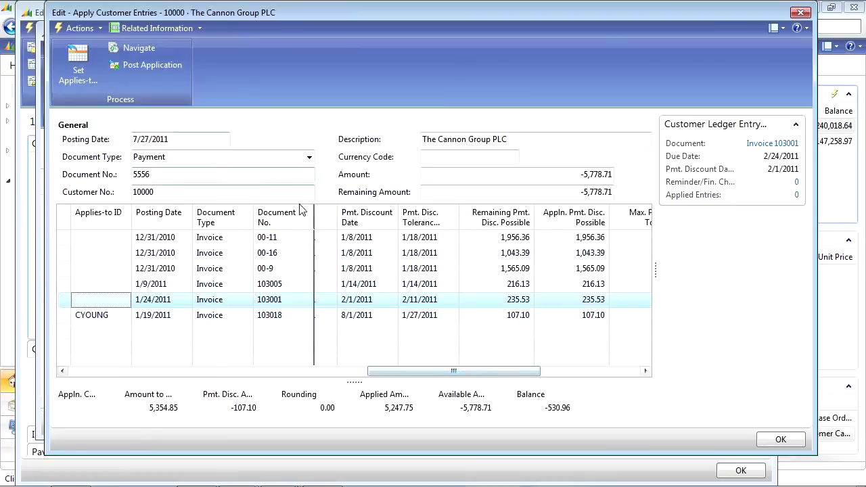
Post the application of payment 5556 to invoice 103018 and close the posting confirmation.
{"action": "left_click", "coordinate": [147, 68]}
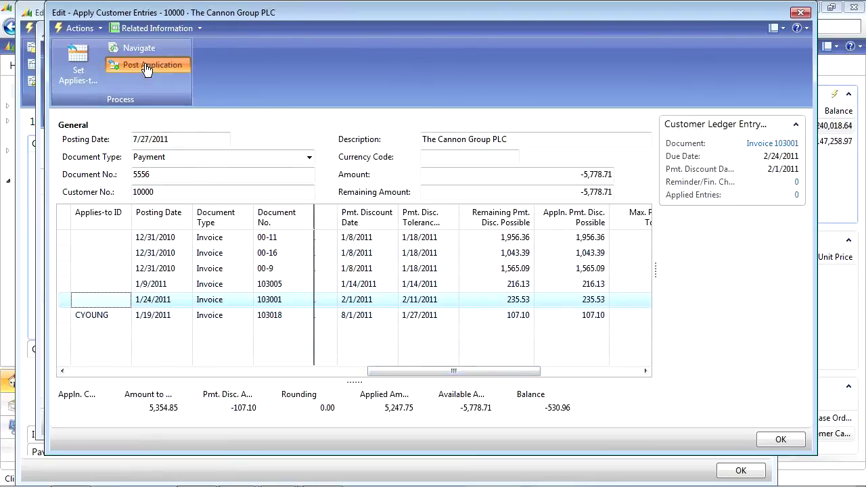
{"action": "left_click", "coordinate": [157, 158]}
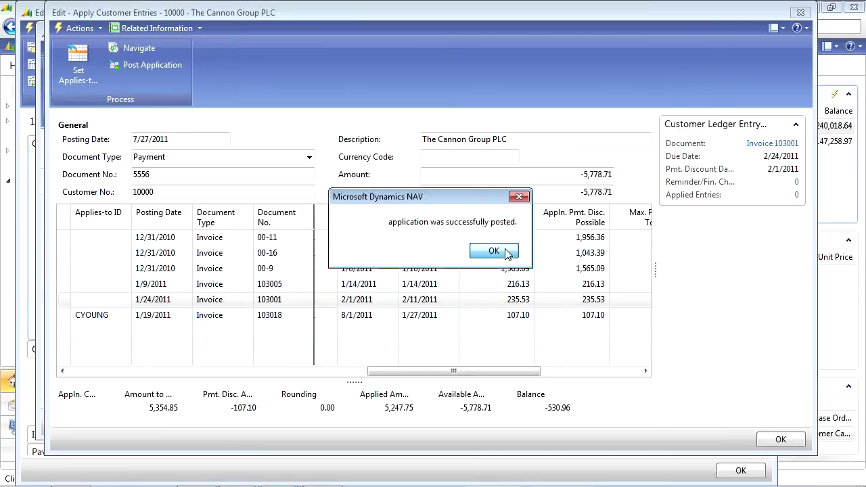
{"action": "left_click", "coordinate": [493, 251]}
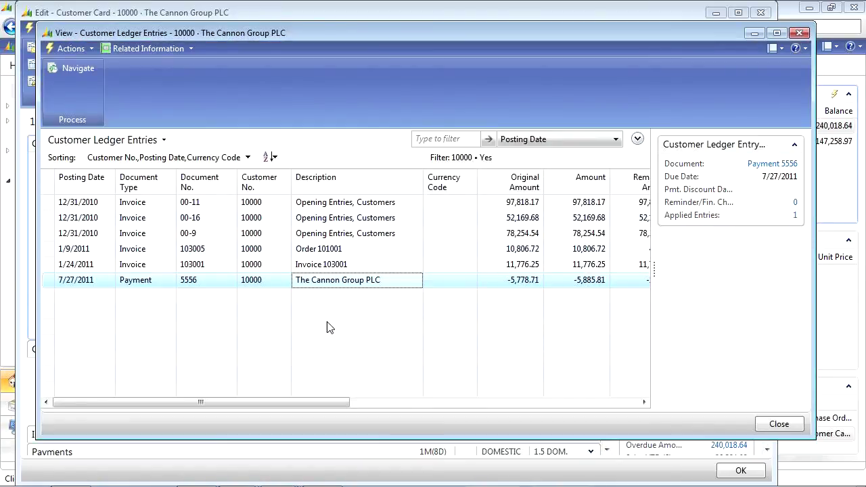
Examine the remaining amount of payment 5556 and the detailed ledger entries behind its amount, including entry types and amounts.
{"action": "left_click_drag", "start_coordinate": [315, 406], "coordinate": [421, 407]}
{"action": "left_click", "coordinate": [447, 280]}
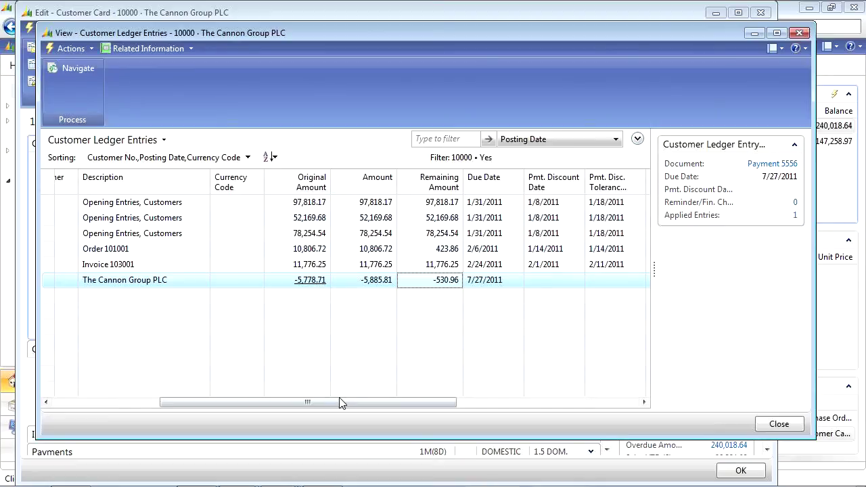
{"action": "left_click", "coordinate": [372, 280]}
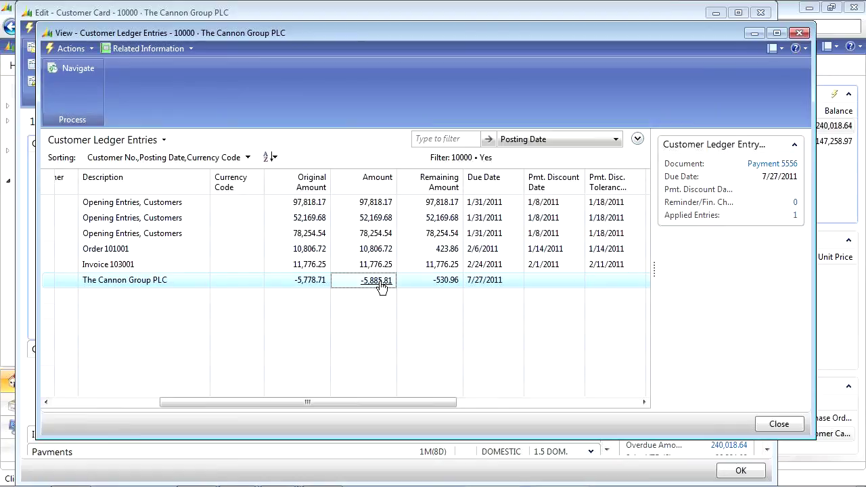
{"action": "left_click", "coordinate": [382, 286]}
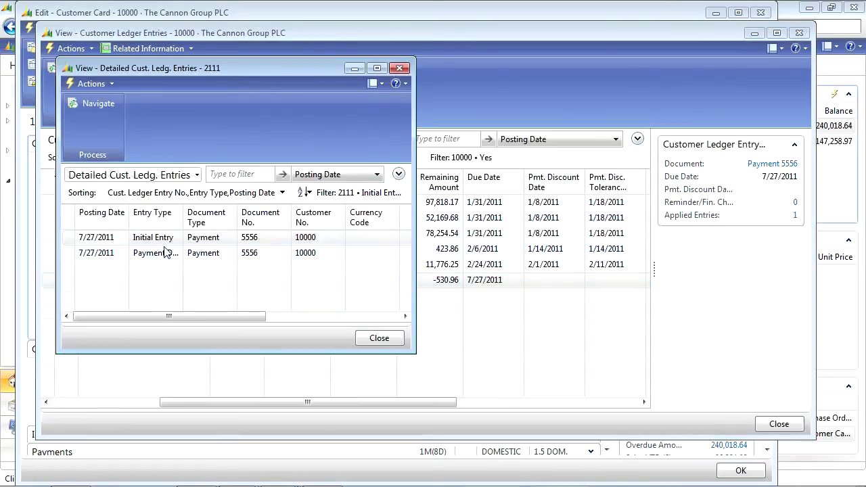
{"action": "left_click_drag", "start_coordinate": [195, 252], "coordinate": [230, 254]}
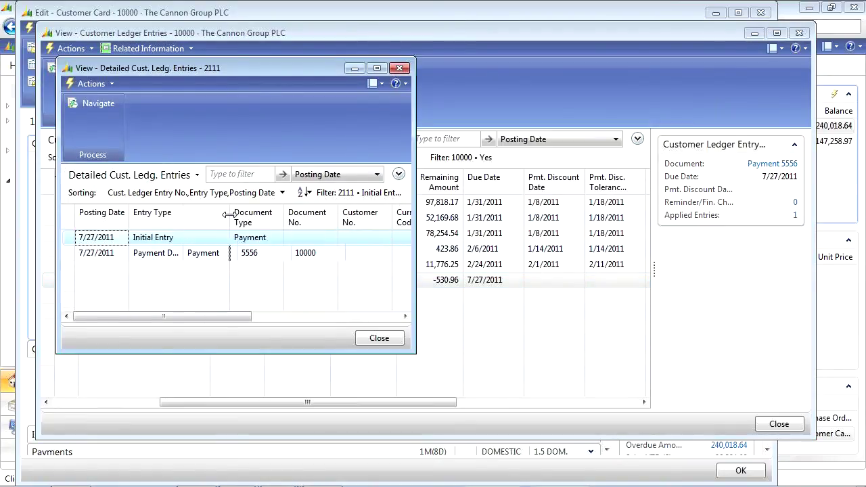
{"action": "left_click_drag", "start_coordinate": [195, 316], "coordinate": [323, 325]}
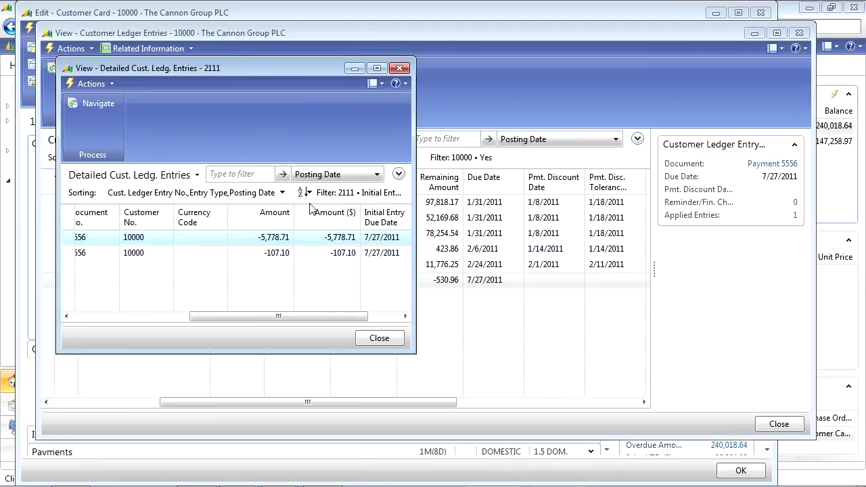
{"action": "left_click", "coordinate": [395, 71]}
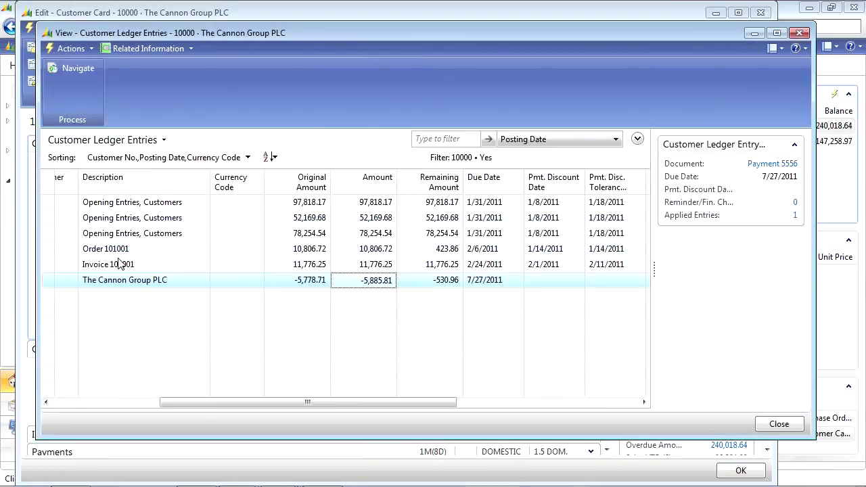
Start Apply Entries for payment 5556 again and examine the payment discount tolerance date and maximum payment tolerance of invoice 00-9.
{"action": "left_click", "coordinate": [65, 48]}
{"action": "mouse_move", "coordinate": [82, 142]}
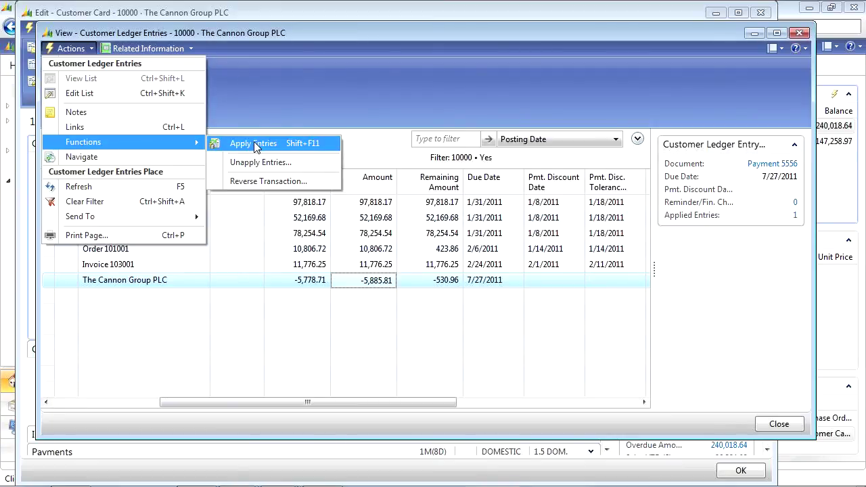
{"action": "left_click", "coordinate": [253, 142]}
{"action": "left_click_drag", "start_coordinate": [155, 373], "coordinate": [242, 373]}
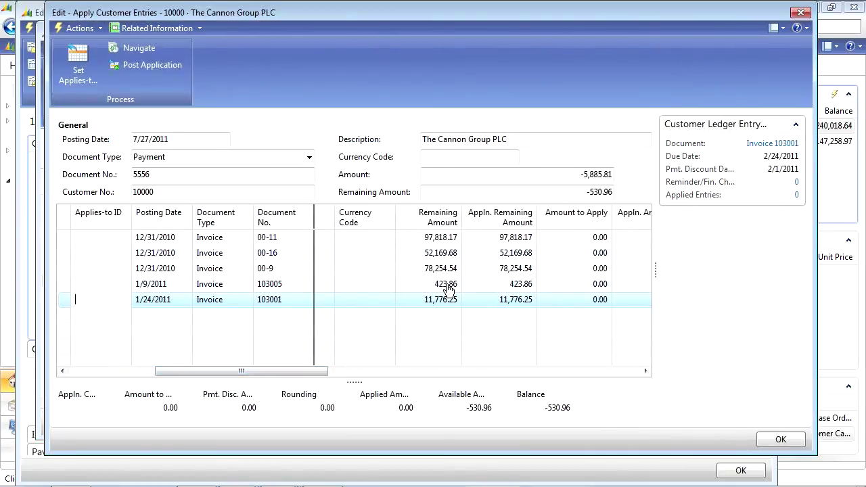
{"action": "left_click_drag", "start_coordinate": [318, 373], "coordinate": [443, 374]}
{"action": "left_click", "coordinate": [552, 285]}
{"action": "left_click", "coordinate": [601, 268]}
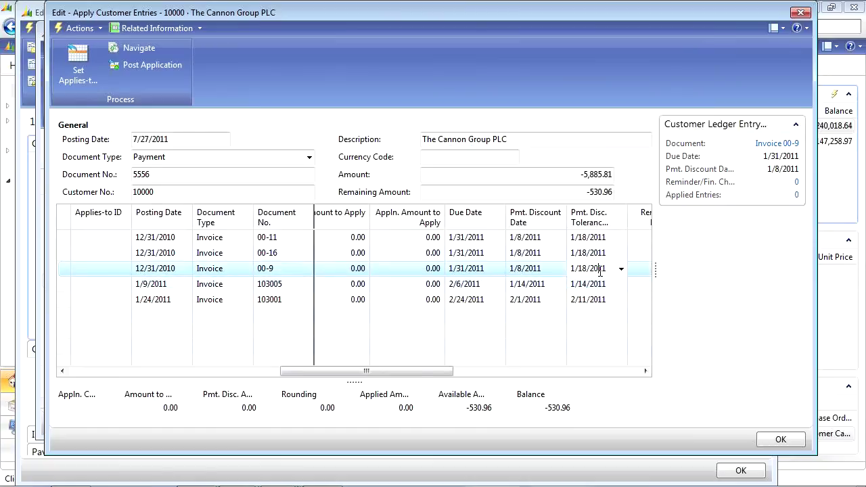
{"action": "left_click_drag", "start_coordinate": [608, 268], "coordinate": [575, 269]}
{"action": "left_click_drag", "start_coordinate": [440, 373], "coordinate": [602, 383]}
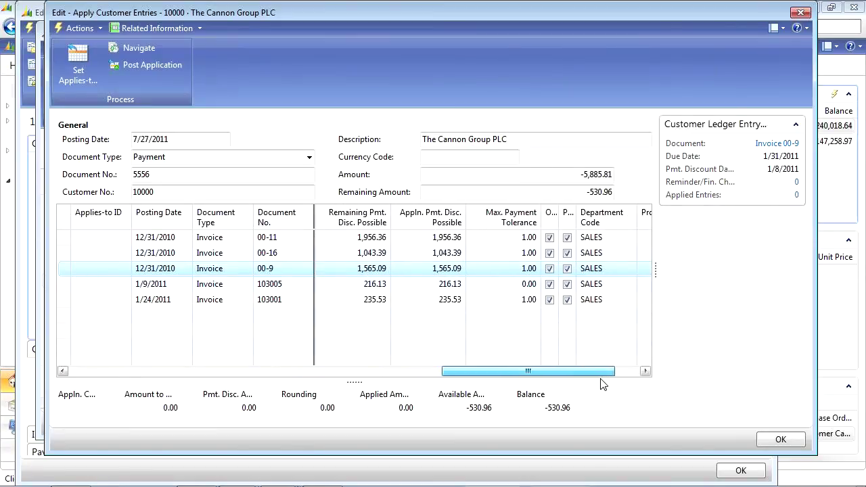
{"action": "left_click", "coordinate": [523, 268]}
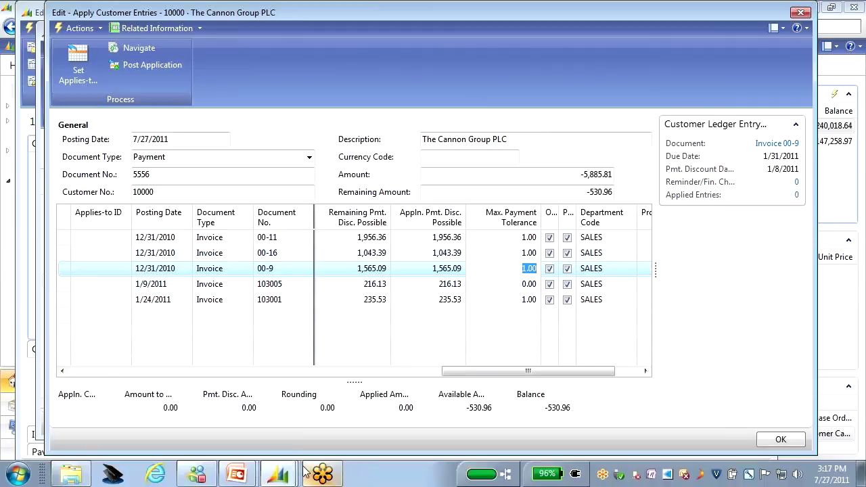
Switch to the PowerPoint slide show "Dynamics_NAV_Training - Cash Receipts and Deposits" and advance to the next slide.
{"action": "left_click", "coordinate": [237, 477]}
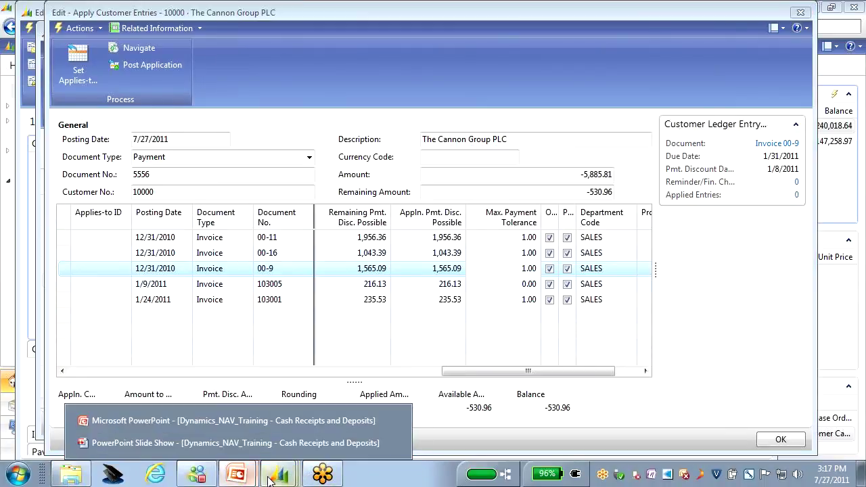
{"action": "left_click", "coordinate": [176, 442]}
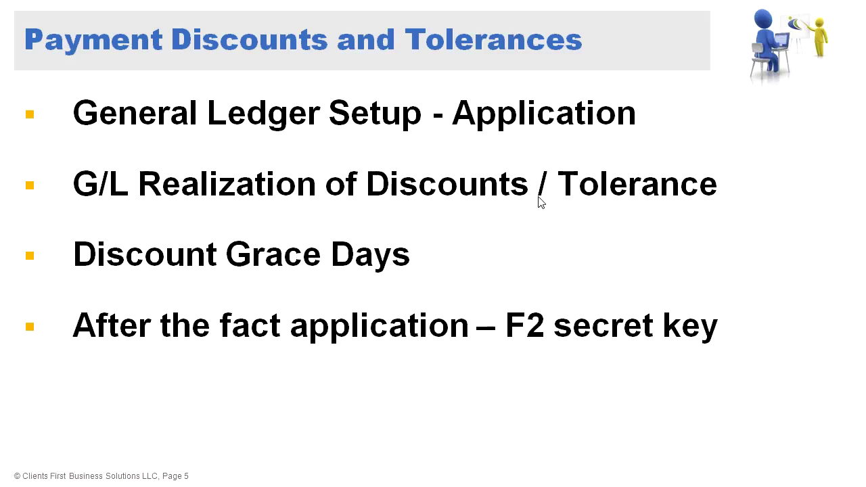
{"action": "left_click", "coordinate": [486, 371]}
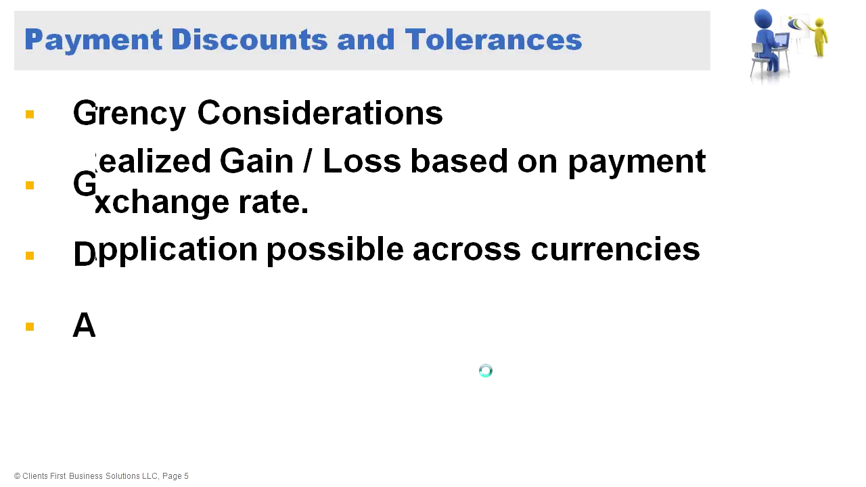